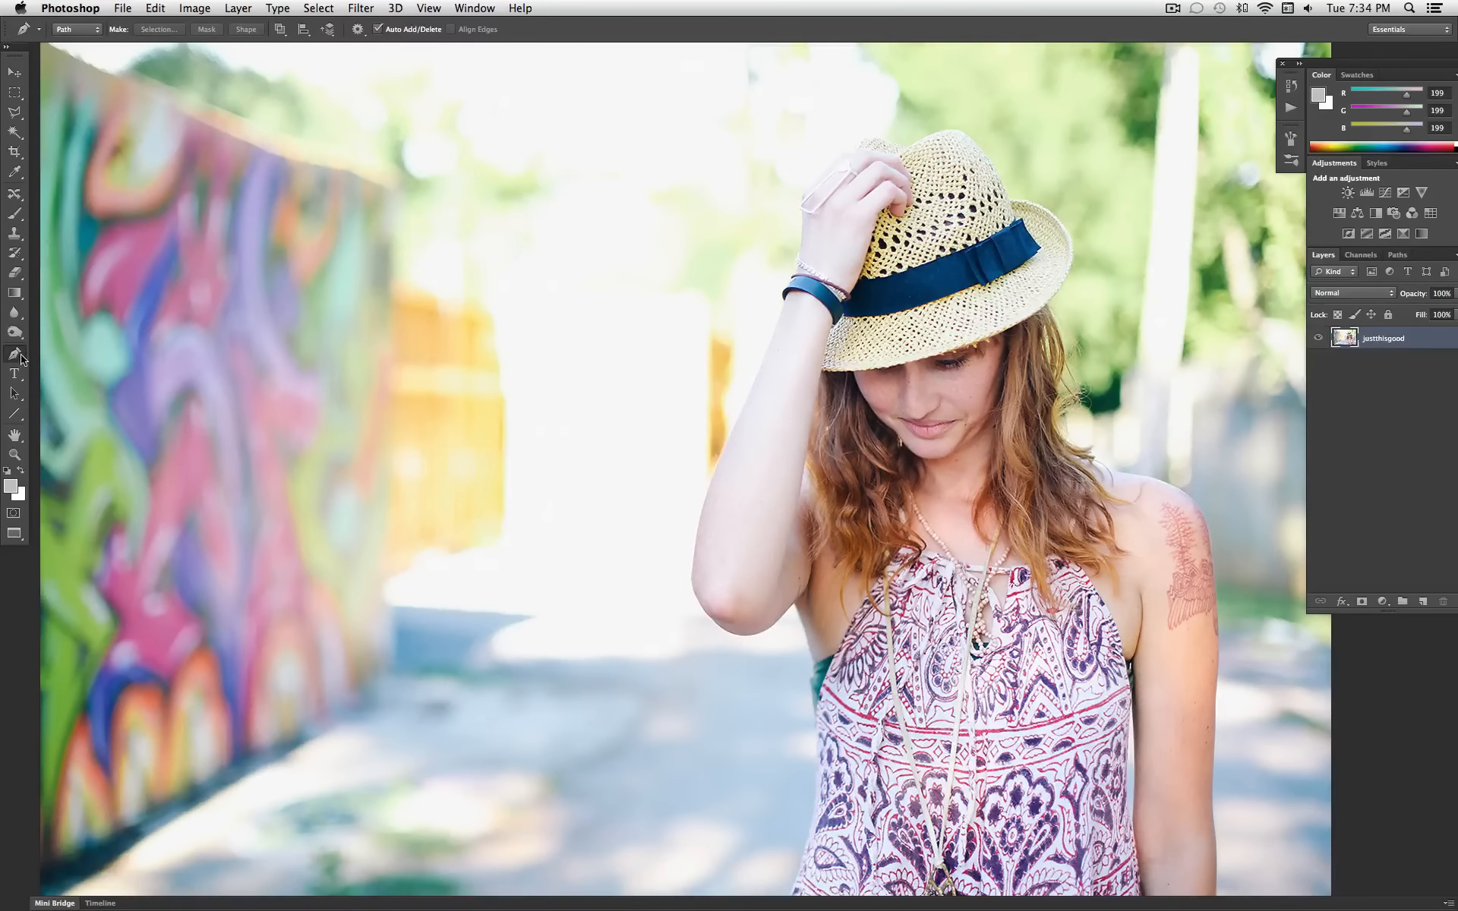
# Step: Start a Pen tool path just below the photo's lower edge, at the outer side of the woman's lowered arm
pyautogui.click(15, 355)
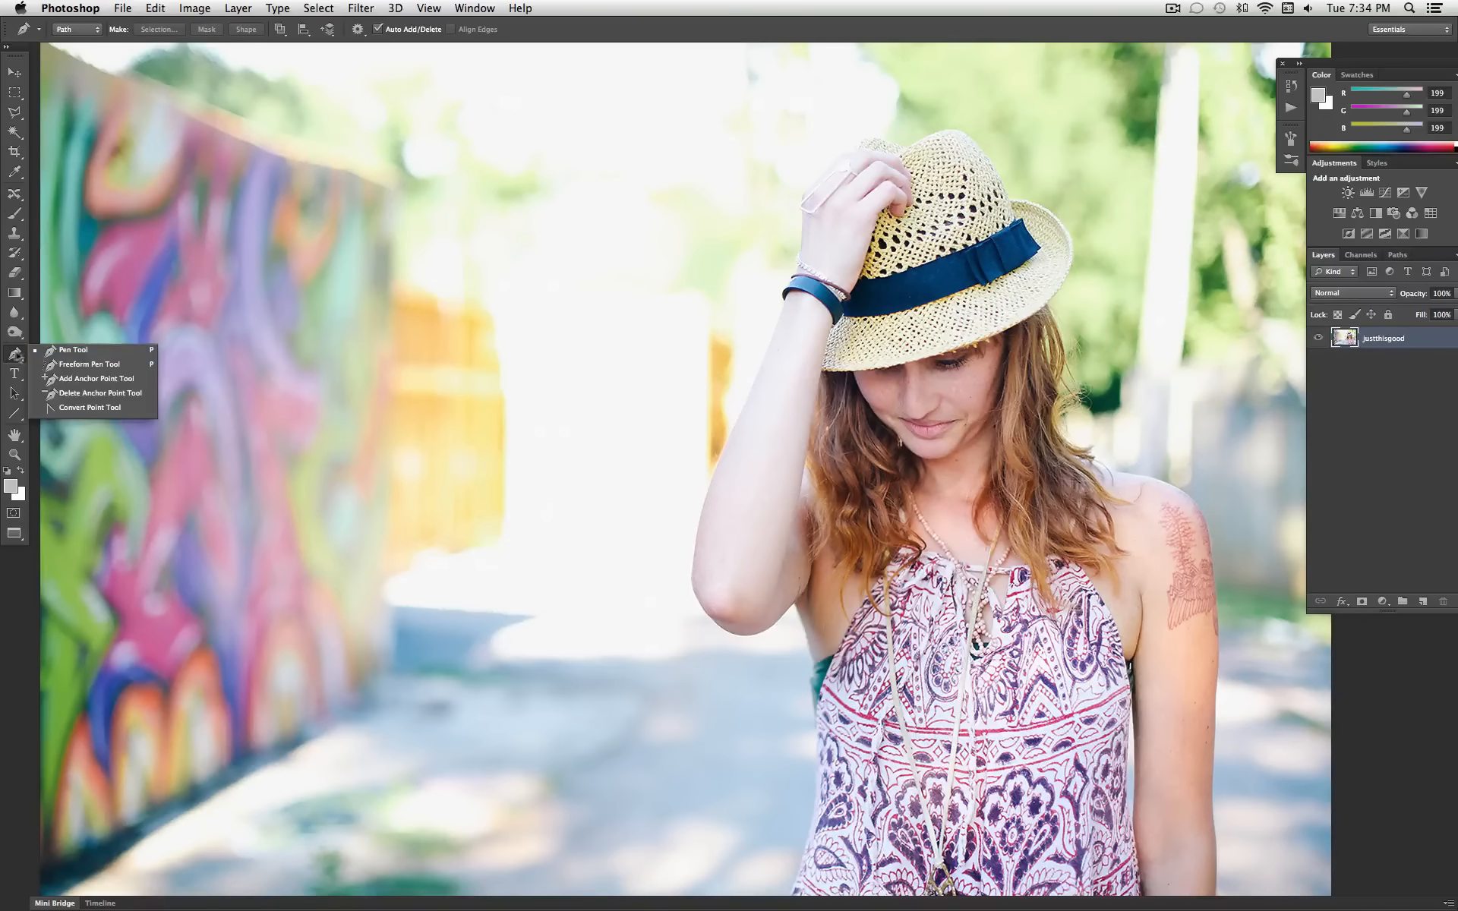
pyautogui.click(70, 355)
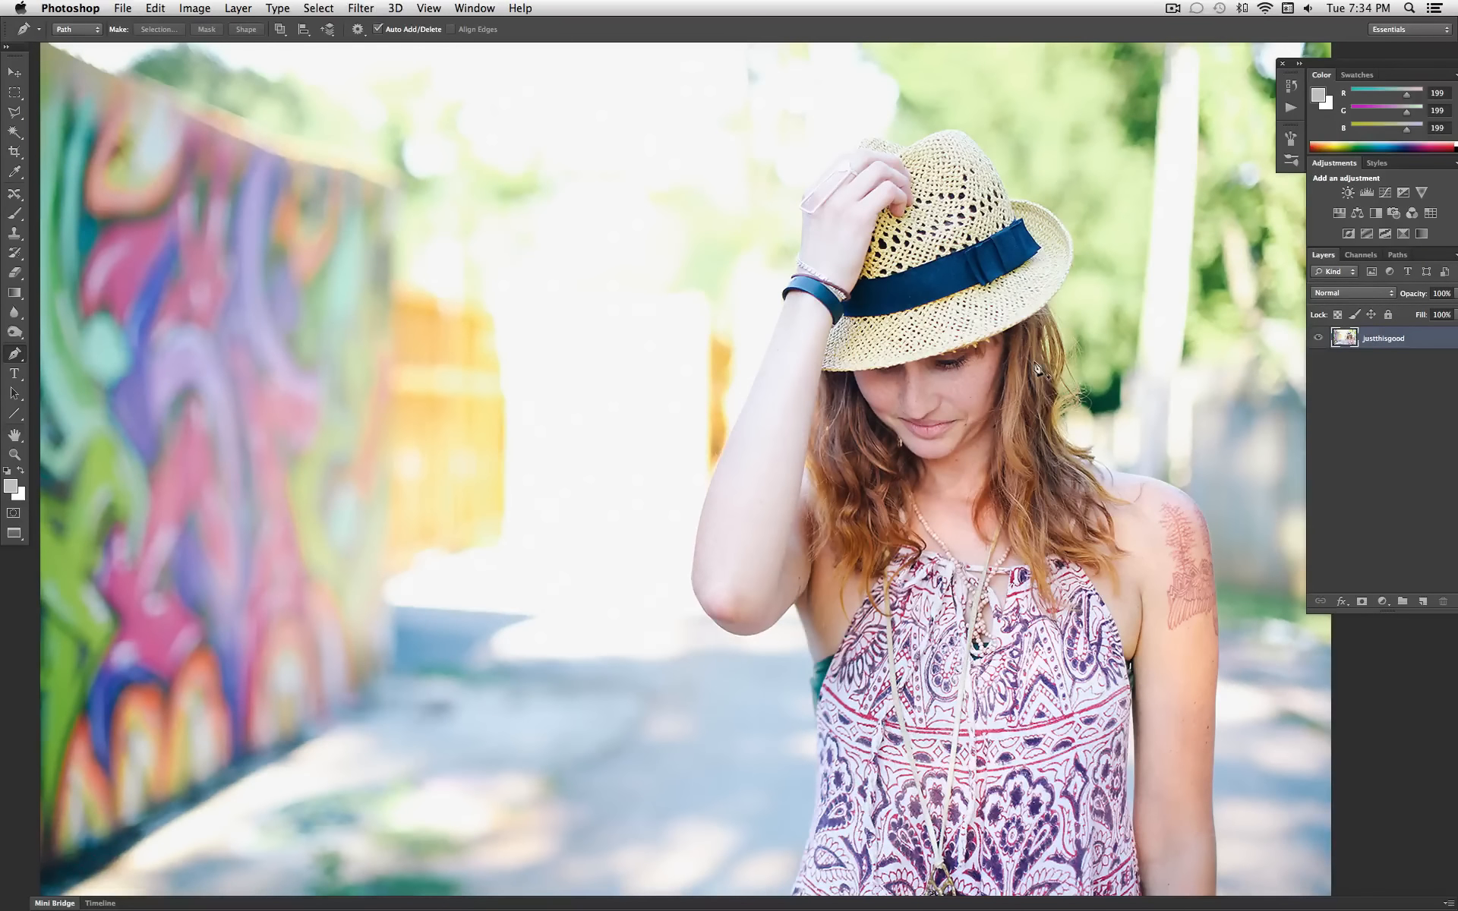
pyautogui.hscroll(3, 1037, 370)
pyautogui.scroll(-1, 1037, 370)
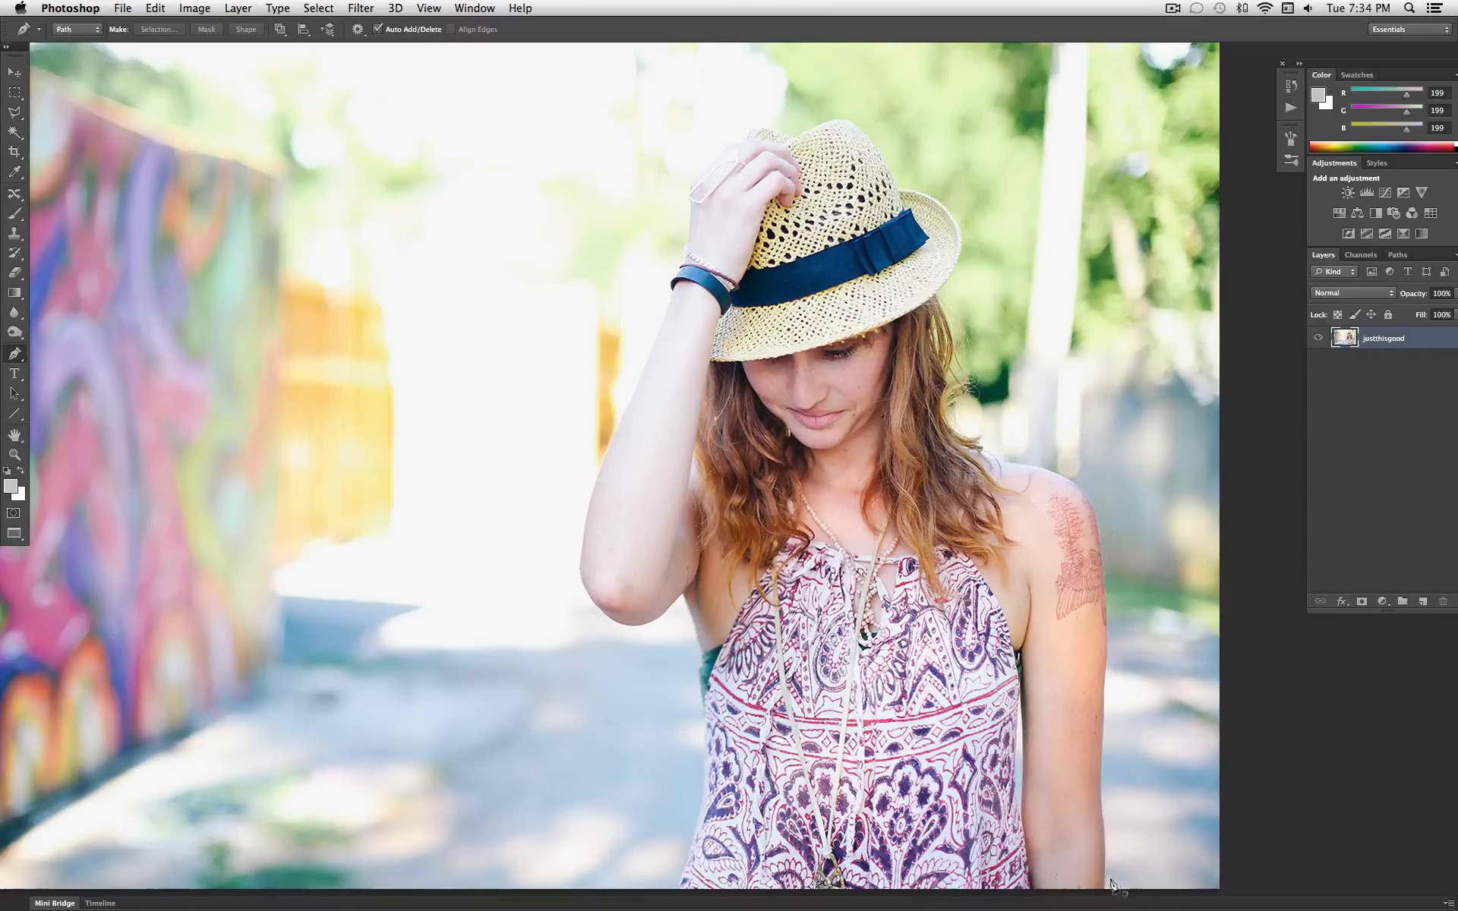
pyautogui.scroll(-4, 1113, 867)
pyautogui.hscroll(2, 1113, 867)
pyautogui.scroll(3, 1113, 867)
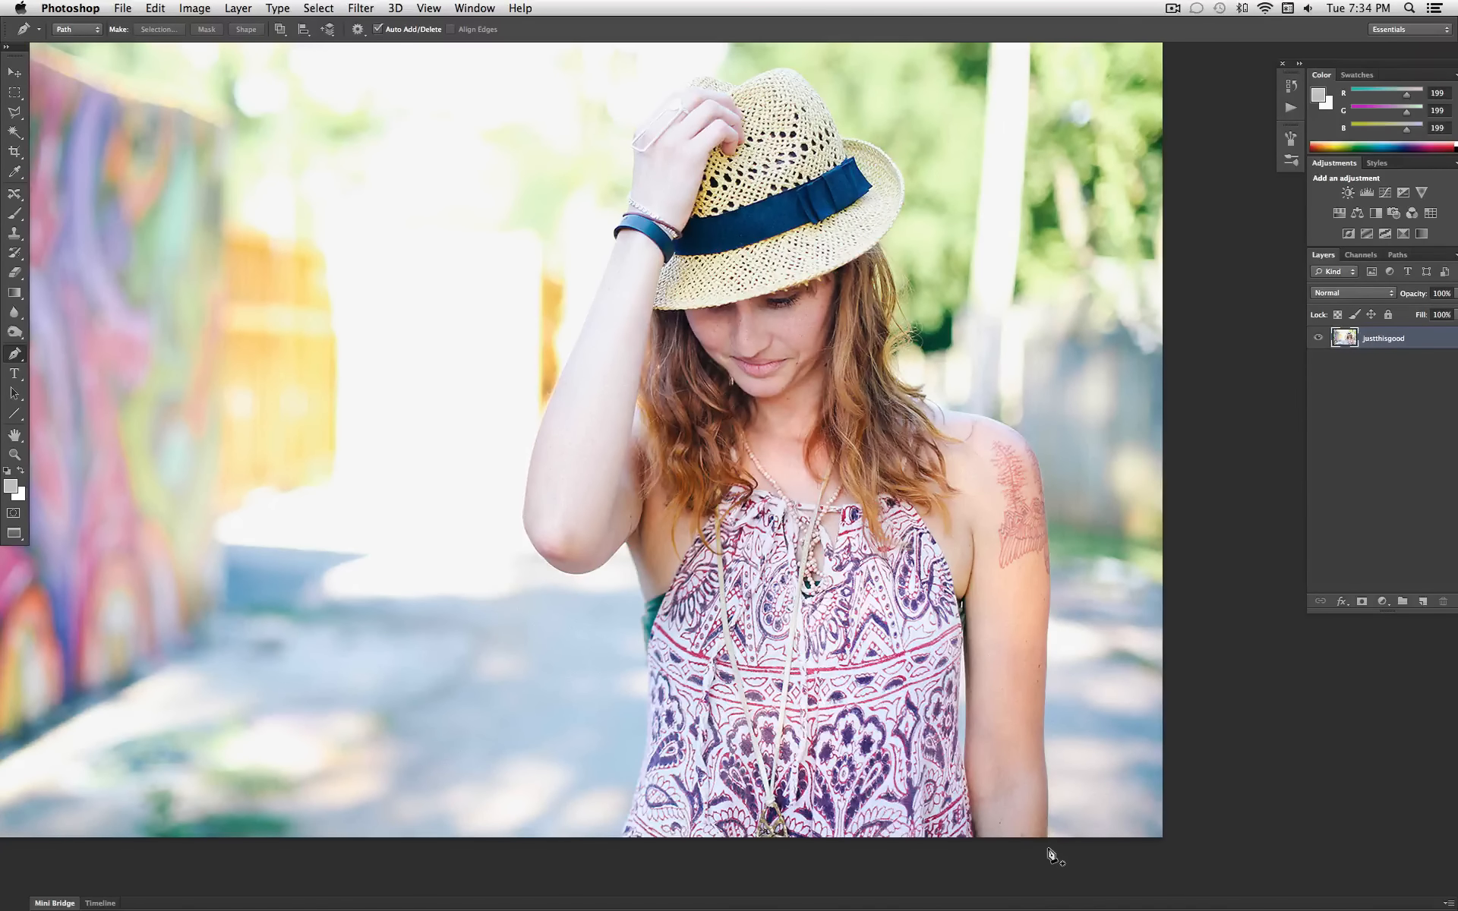
pyautogui.click(1047, 847)
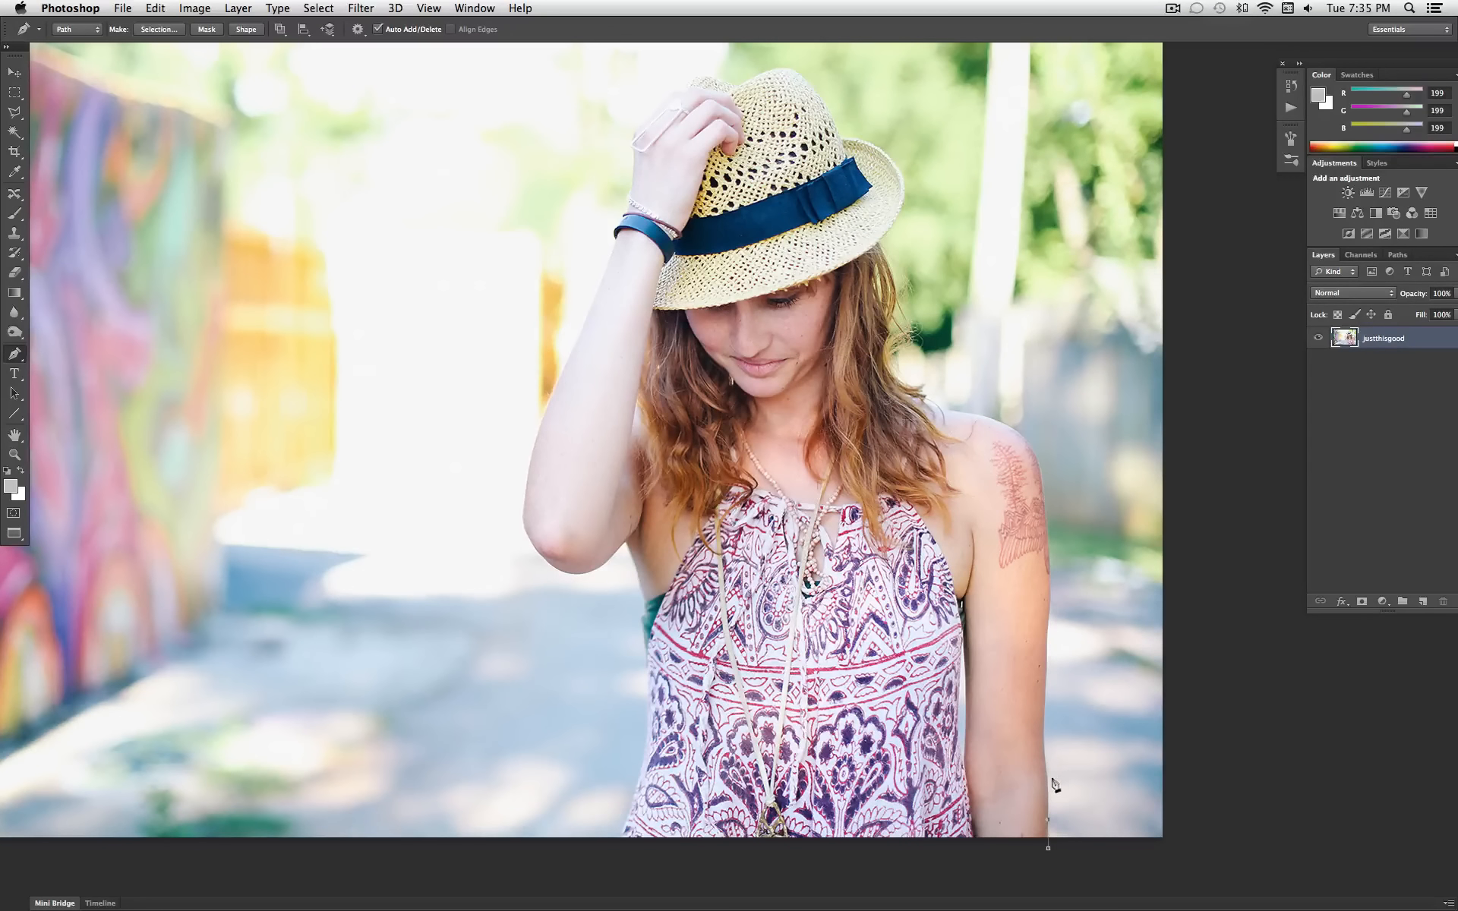
pyautogui.click(1087, 726)
pyautogui.moveTo(1100, 752); pyautogui.dragTo(1089, 678)
pyautogui.click(157, 9)
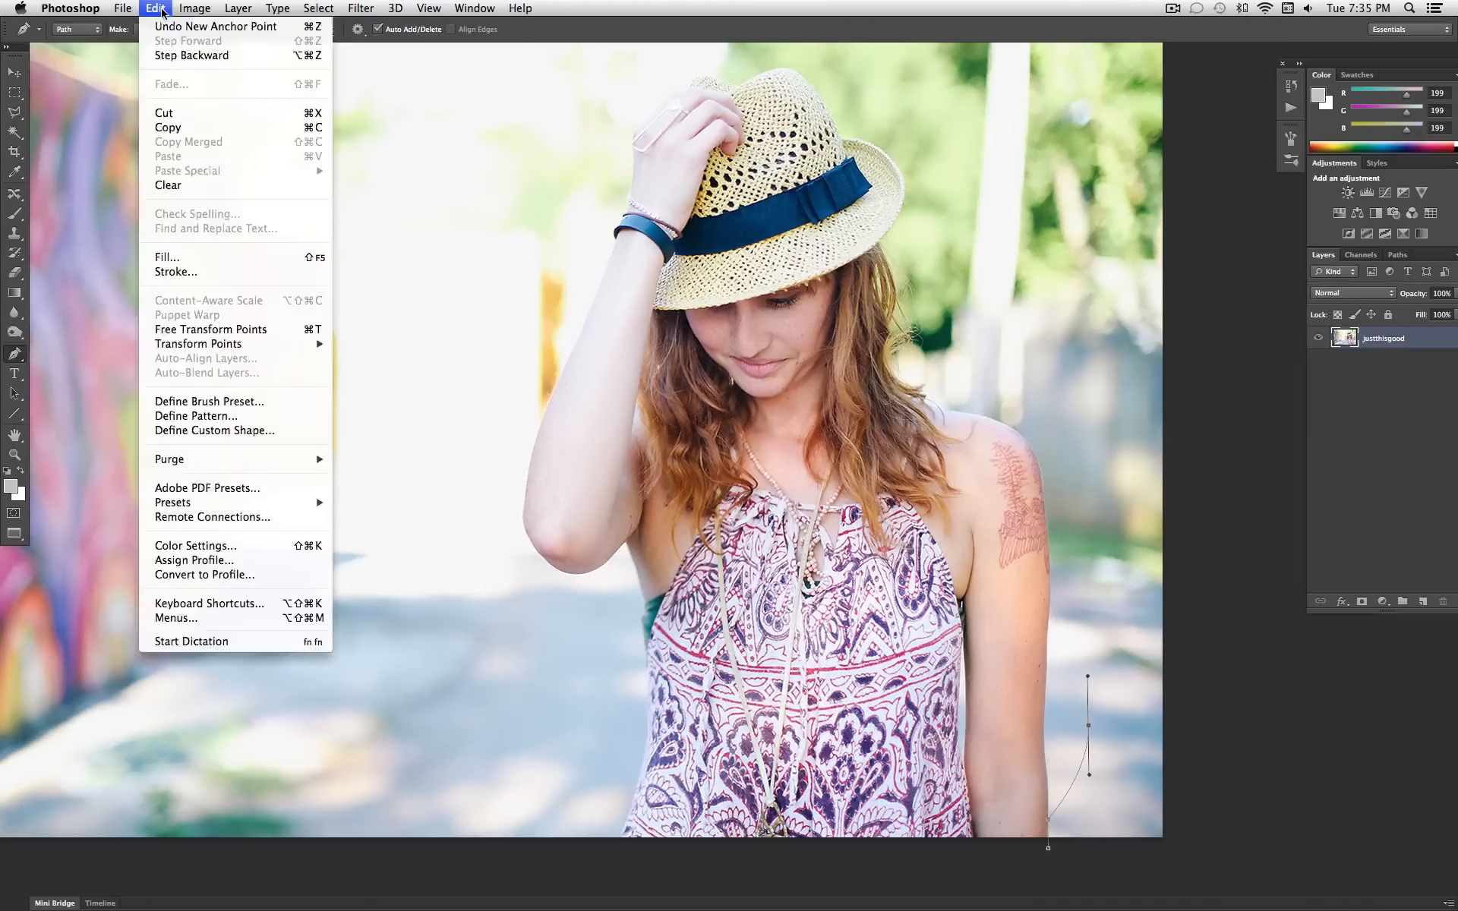
pyautogui.click(175, 32)
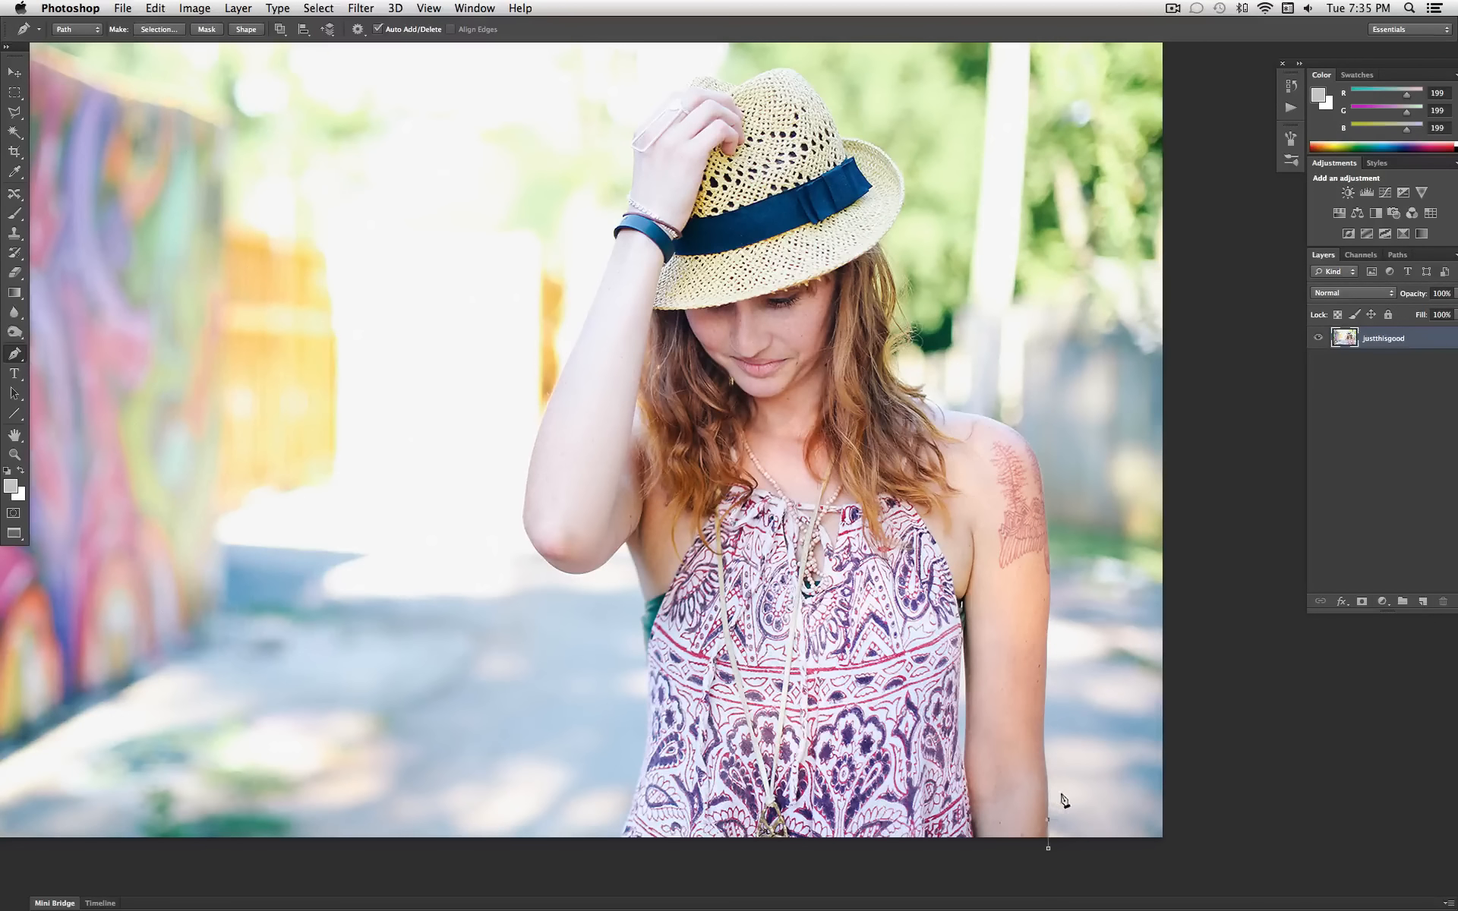
pyautogui.click(163, 7)
pyautogui.click(163, 7)
# Step: Trace the outer edge of the lowered arm upward with anchor points as far as the shoulder tattoo
pyautogui.click(1048, 769)
pyautogui.click(1044, 749)
pyautogui.click(1044, 723)
pyautogui.moveTo(1047, 665); pyautogui.dragTo(1047, 658)
pyautogui.click(1047, 632)
pyautogui.click(1051, 604)
# Step: Curve the path over the tattooed shoulder and continue it to where the hair meets the shoulder, undoing misplaced points
pyautogui.moveTo(1009, 425); pyautogui.dragTo(972, 413)
pyautogui.press('super+z')
pyautogui.moveTo(991, 417); pyautogui.dragTo(942, 394)
pyautogui.moveTo(943, 394); pyautogui.dragTo(947, 398)
pyautogui.click(945, 410)
pyautogui.click(156, 8)
pyautogui.click(161, 27)
pyautogui.moveTo(948, 401)
pyautogui.mouseDown()
pyautogui.moveTo(992, 397)
pyautogui.moveTo(949, 389)
pyautogui.moveTo(953, 409)
pyautogui.mouseUp()
pyautogui.moveTo(972, 396)
pyautogui.mouseDown()
pyautogui.moveTo(1048, 388)
pyautogui.moveTo(979, 360)
pyautogui.moveTo(973, 415)
pyautogui.mouseUp()
pyautogui.click(943, 410)
pyautogui.click(926, 398)
# Step: Trace around the flicked-out hair tip above the tattooed shoulder with closely spaced anchor points
pyautogui.scroll(2, 928, 402)
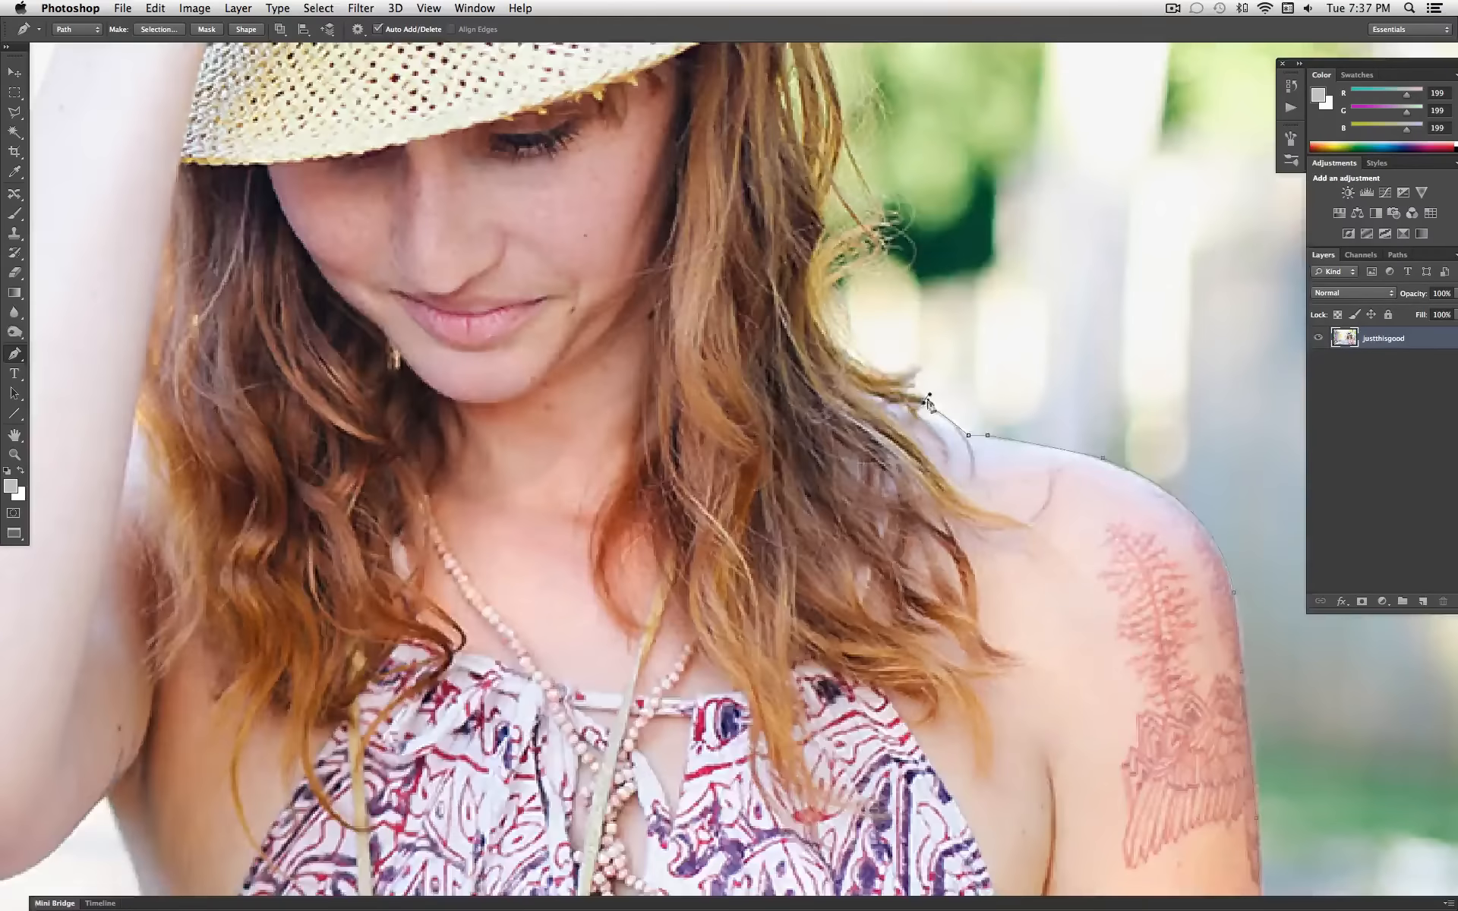
pyautogui.scroll(2, 928, 402)
pyautogui.scroll(-3, 915, 392)
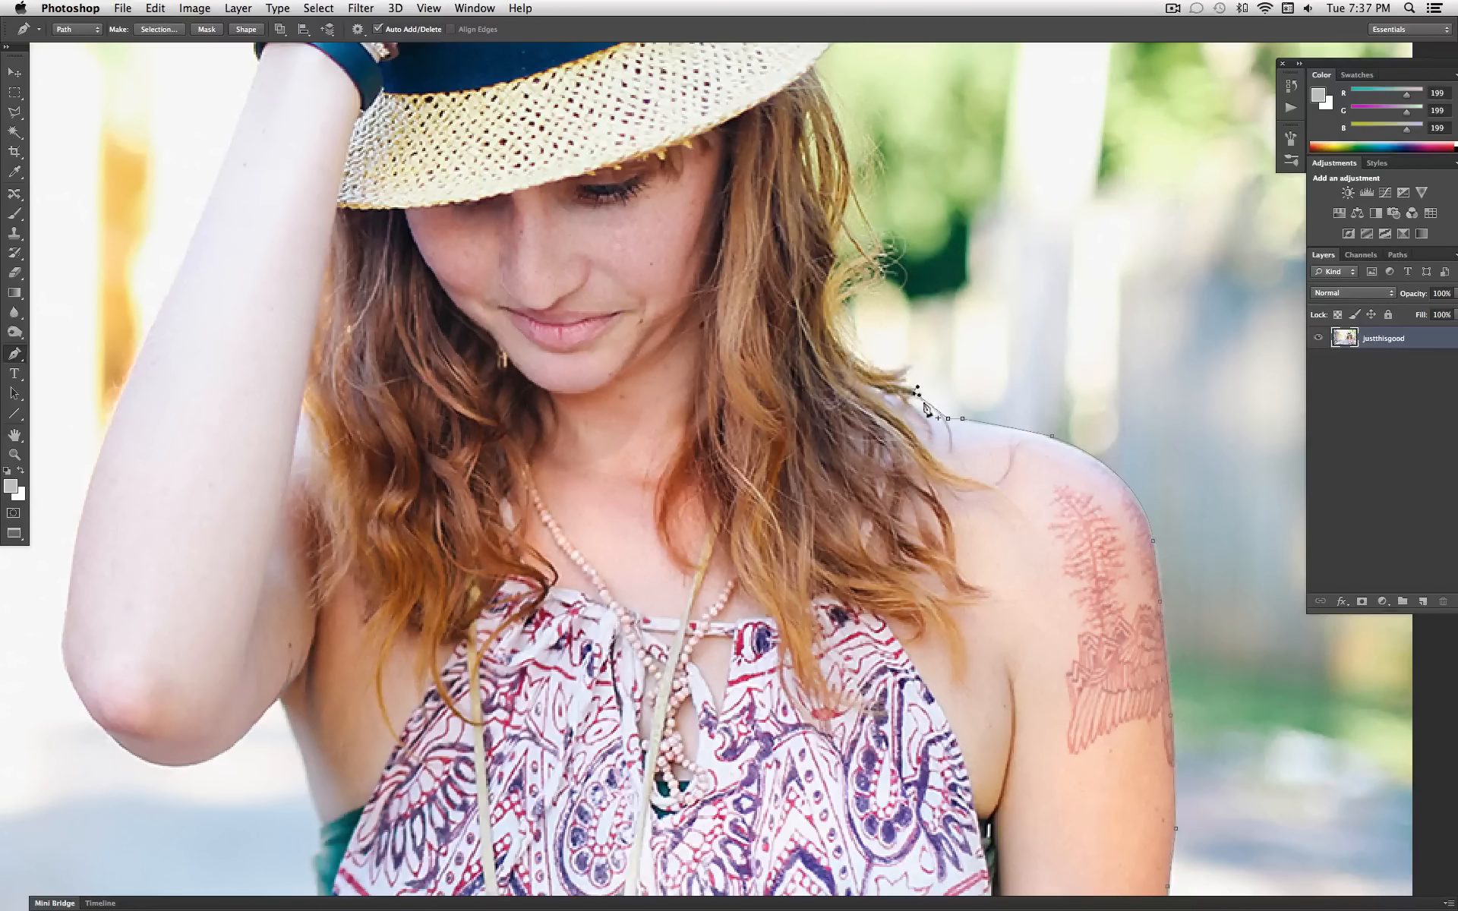
pyautogui.click(898, 383)
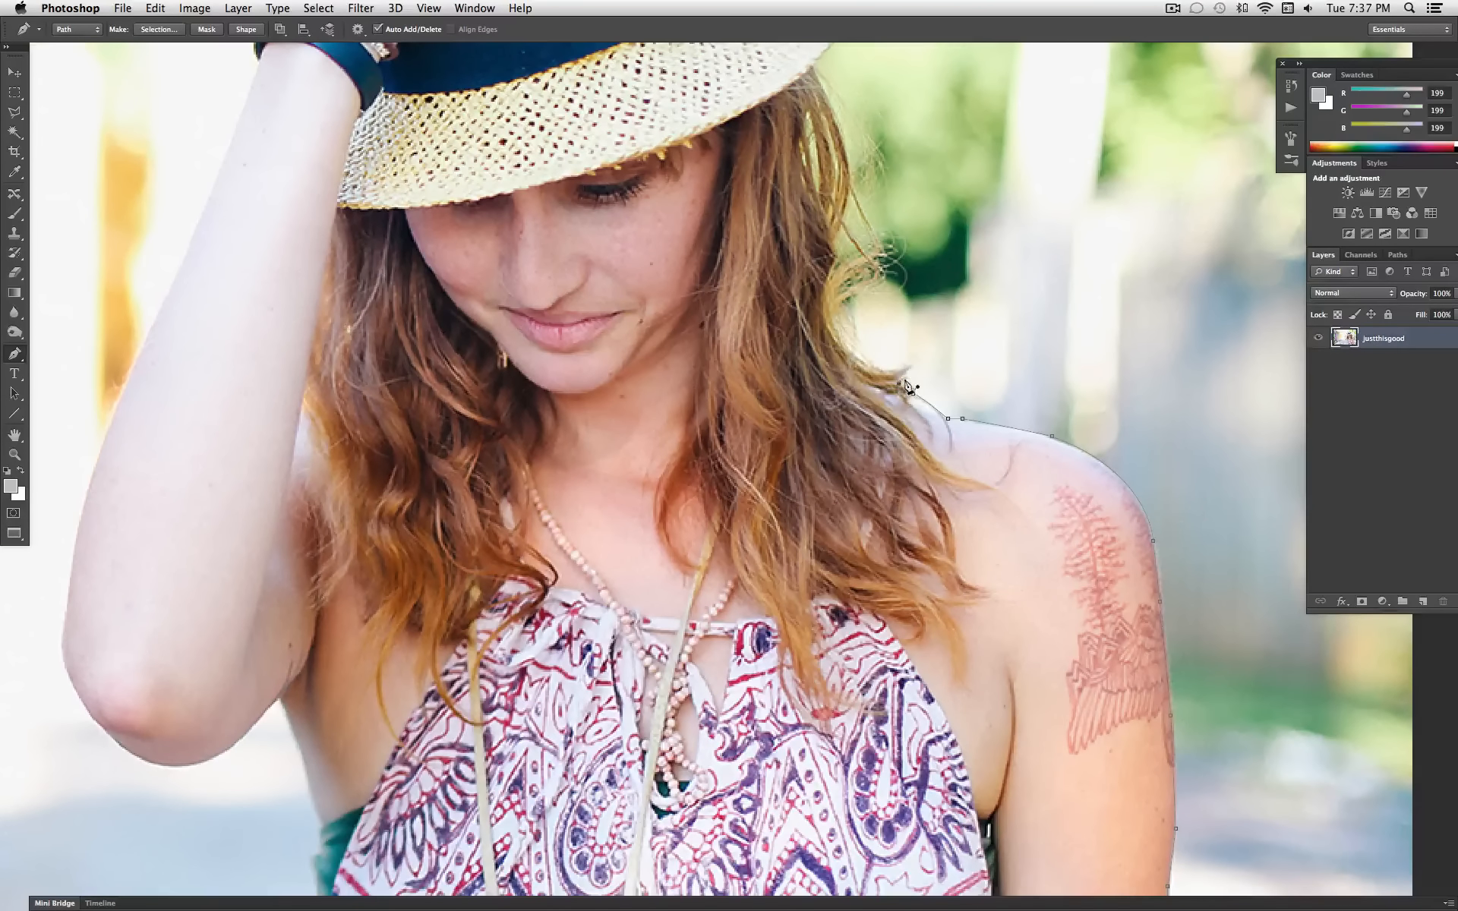
pyautogui.click(906, 380)
pyautogui.click(906, 372)
pyautogui.click(912, 366)
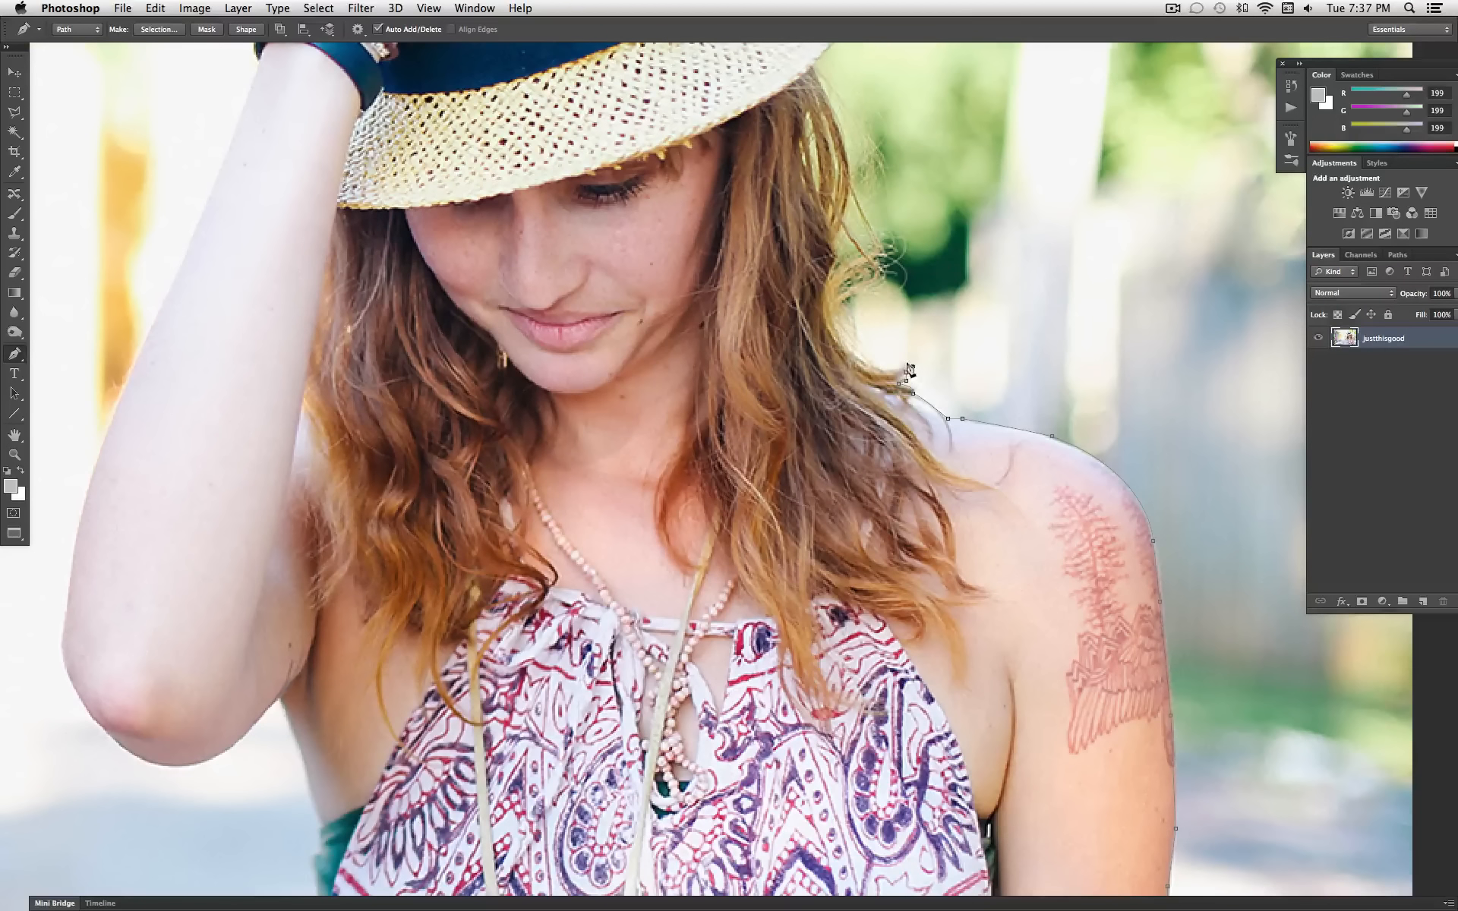
pyautogui.click(904, 359)
# Step: Trace the outer edge of the hair with curved segments from the flicked-out tip up to the hat brim
pyautogui.moveTo(844, 327); pyautogui.dragTo(827, 275)
pyautogui.moveTo(826, 274); pyautogui.dragTo(852, 306)
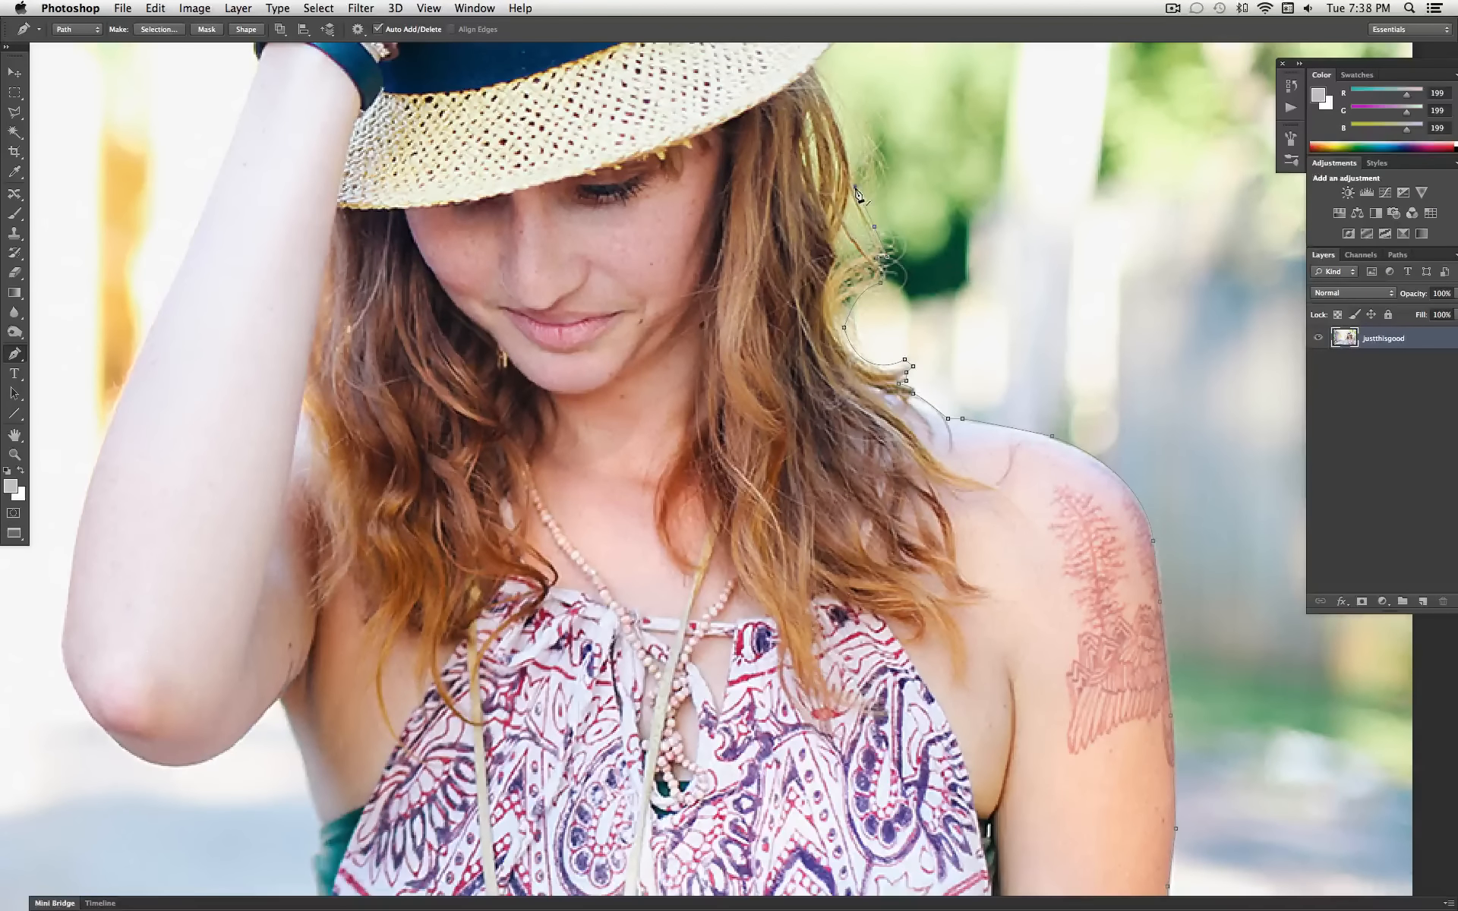
pyautogui.scroll(3, 858, 195)
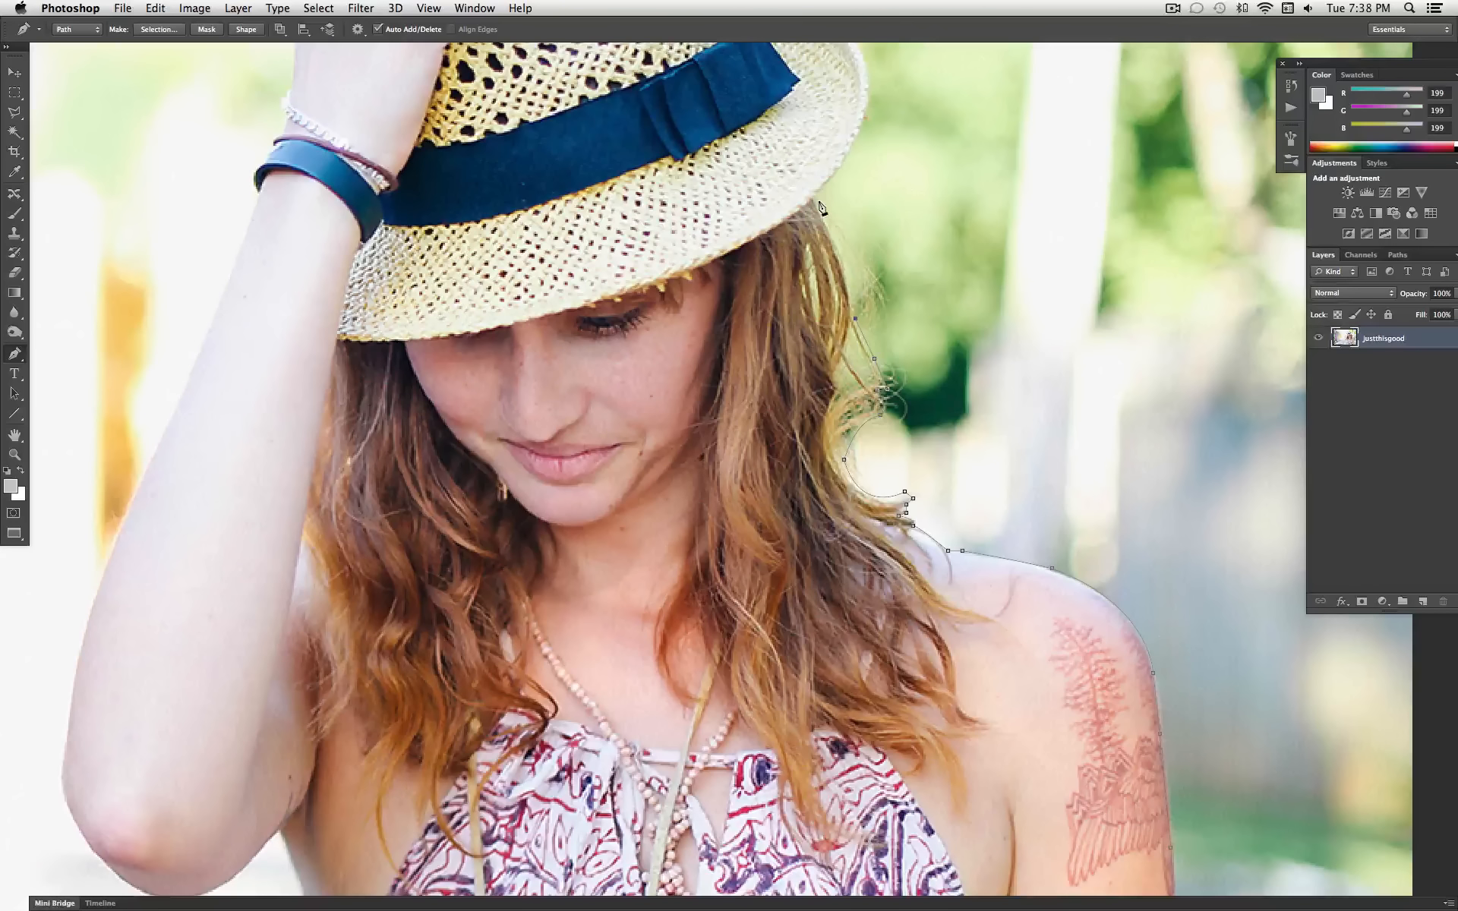
pyautogui.moveTo(814, 197)
pyautogui.mouseDown()
pyautogui.moveTo(781, 150)
pyautogui.moveTo(830, 190)
pyautogui.mouseUp()
# Step: Trace the outer curve of the hat brim up to where it meets the crown beside the ribbon bow
pyautogui.scroll(9, 879, 228)
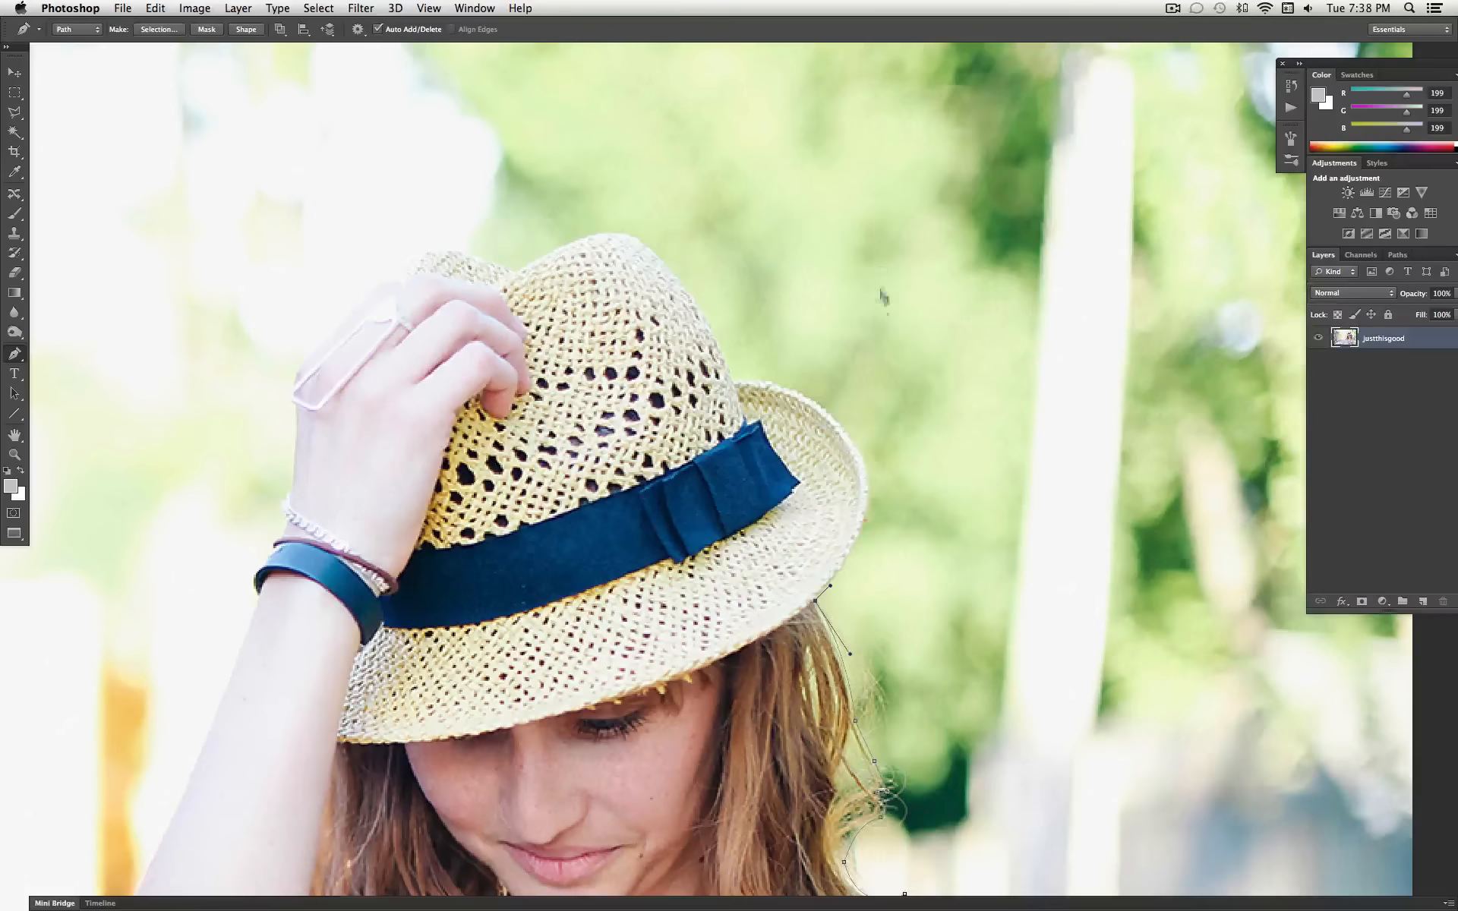
pyautogui.click(856, 540)
pyautogui.click(870, 501)
pyautogui.moveTo(734, 377)
pyautogui.mouseDown()
pyautogui.moveTo(593, 397)
pyautogui.moveTo(589, 355)
pyautogui.moveTo(598, 374)
pyautogui.moveTo(722, 363)
pyautogui.moveTo(742, 314)
pyautogui.moveTo(723, 348)
pyautogui.mouseUp()
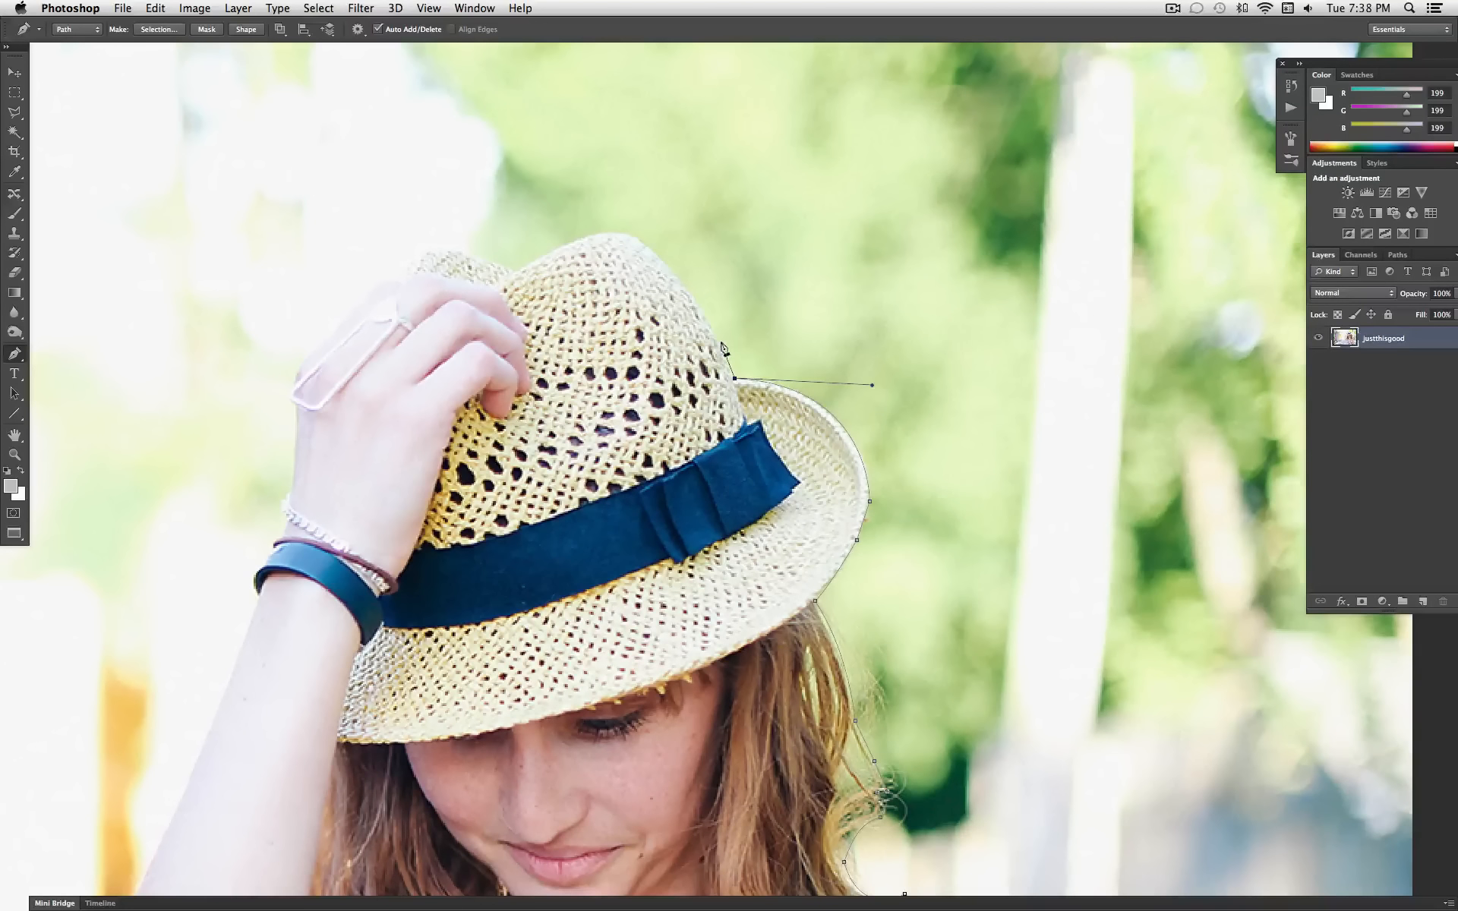
# Step: Trace the side of the hat crown above the bow up to its peak with short segments
pyautogui.click(711, 320)
pyautogui.press('super+z')
pyautogui.click(705, 312)
pyautogui.press('super+z')
pyautogui.click(686, 287)
pyautogui.click(669, 264)
pyautogui.click(648, 247)
pyautogui.click(632, 234)
pyautogui.click(616, 233)
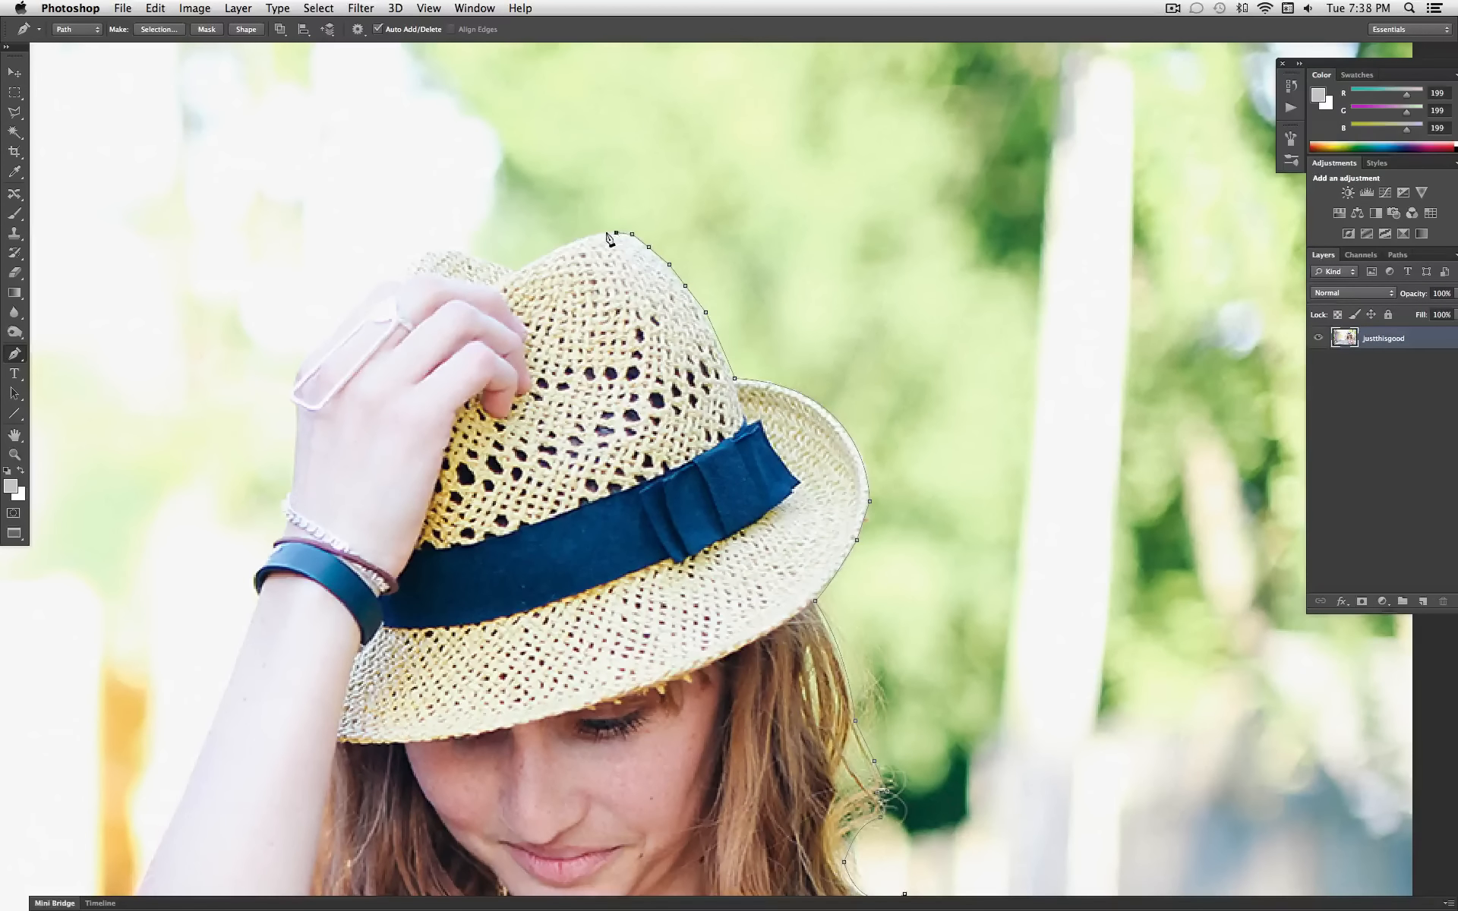
# Step: Trace from the crown's peak through the dip and onto the smaller hat peak behind the hand
pyautogui.click(601, 233)
pyautogui.click(563, 246)
pyautogui.click(536, 258)
pyautogui.click(516, 271)
pyautogui.hscroll(-10, 617, 311)
pyautogui.hscroll(-6, 637, 311)
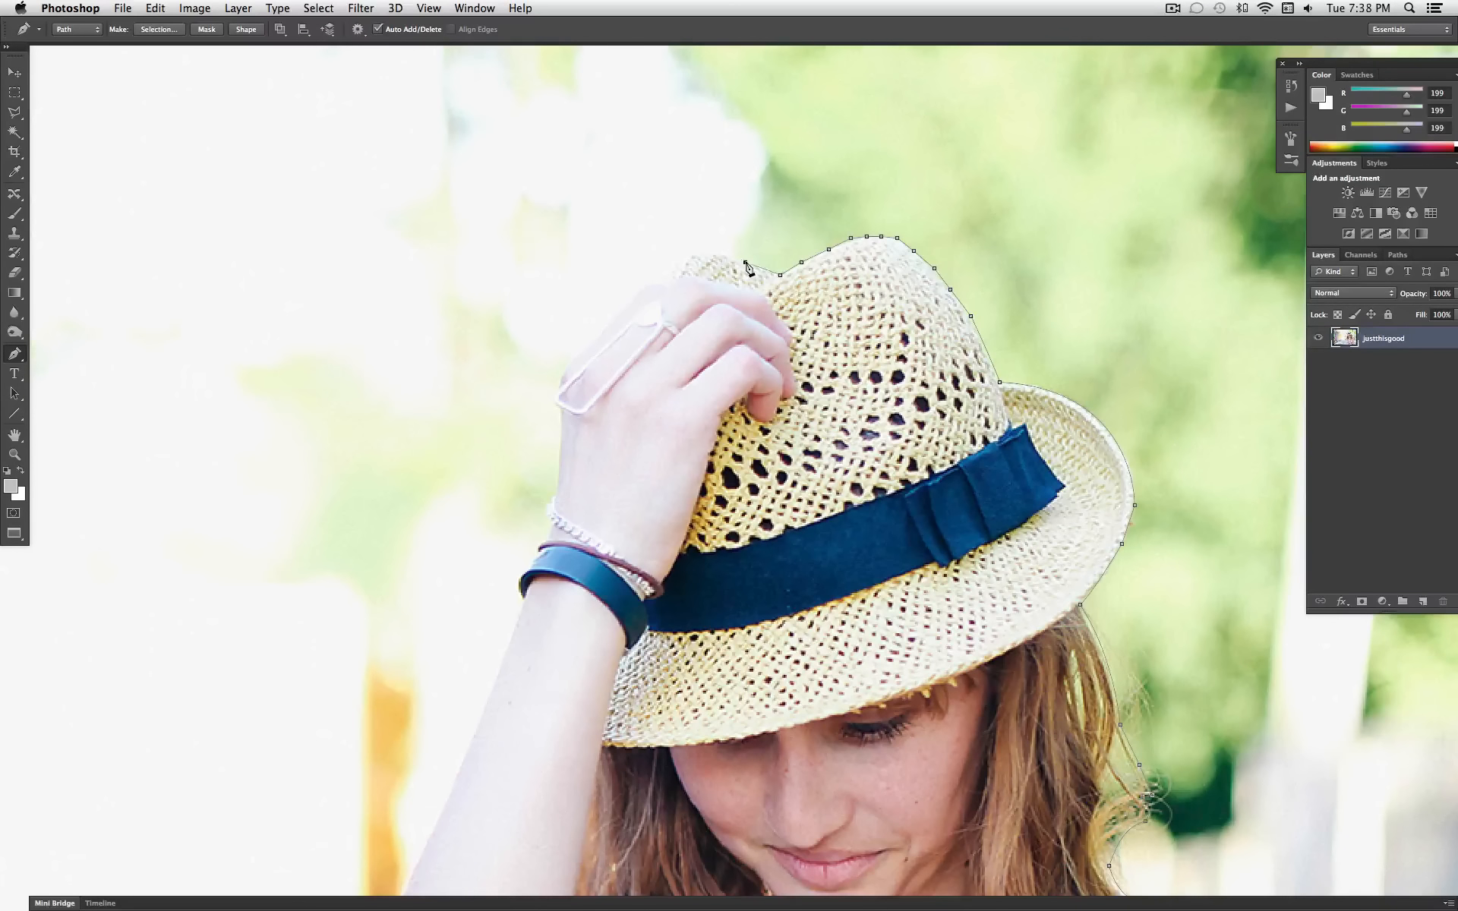
pyautogui.click(727, 254)
pyautogui.click(705, 251)
# Step: Trace the raised hand's outer edge along the knuckles and around the large ring
pyautogui.moveTo(664, 283)
pyautogui.mouseDown()
pyautogui.moveTo(645, 323)
pyautogui.moveTo(649, 284)
pyautogui.mouseUp()
pyautogui.click(638, 289)
pyautogui.click(592, 342)
pyautogui.click(570, 357)
pyautogui.click(556, 391)
pyautogui.moveTo(562, 413); pyautogui.dragTo(567, 415)
pyautogui.press('super+z')
pyautogui.moveTo(558, 410); pyautogui.dragTo(573, 424)
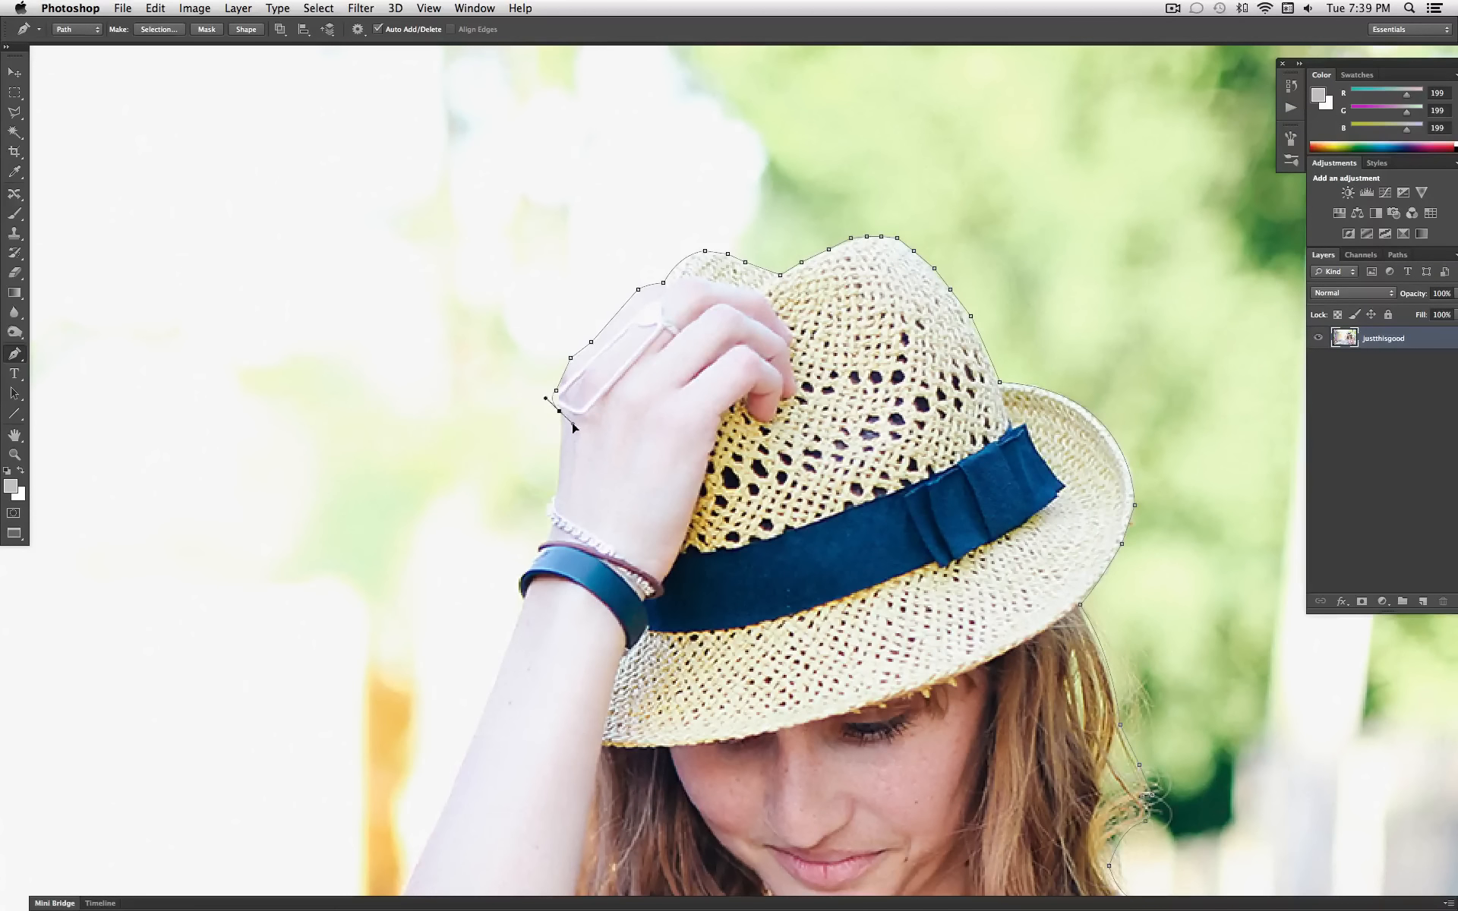
# Step: Trace the back of the raised hand down past the wrist and around the bracelets to the forearm
pyautogui.click(557, 474)
pyautogui.click(554, 495)
pyautogui.click(548, 525)
pyautogui.press('super+z')
pyautogui.moveTo(547, 522)
pyautogui.mouseDown()
pyautogui.moveTo(560, 541)
pyautogui.moveTo(542, 538)
pyautogui.mouseUp()
pyautogui.click(539, 547)
pyautogui.click(531, 560)
pyautogui.click(521, 573)
pyautogui.moveTo(522, 599)
pyautogui.mouseDown()
pyautogui.moveTo(535, 613)
pyautogui.moveTo(518, 612)
pyautogui.mouseUp()
# Step: Trace the outer edge of the raised forearm from the bracelets down to the elbow
pyautogui.scroll(-5, 593, 585)
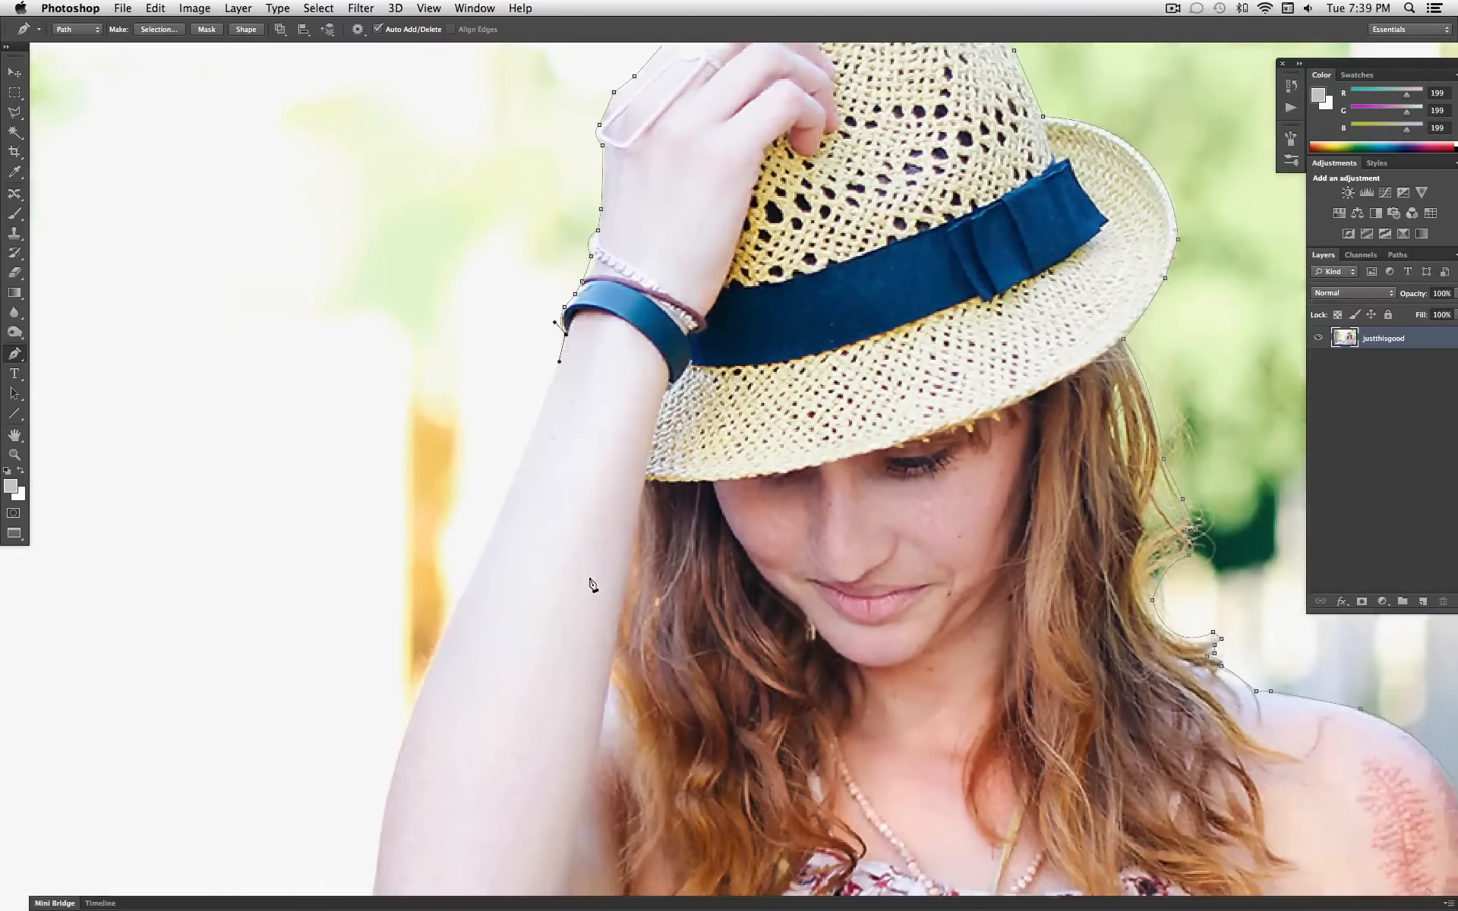
pyautogui.scroll(-2, 593, 584)
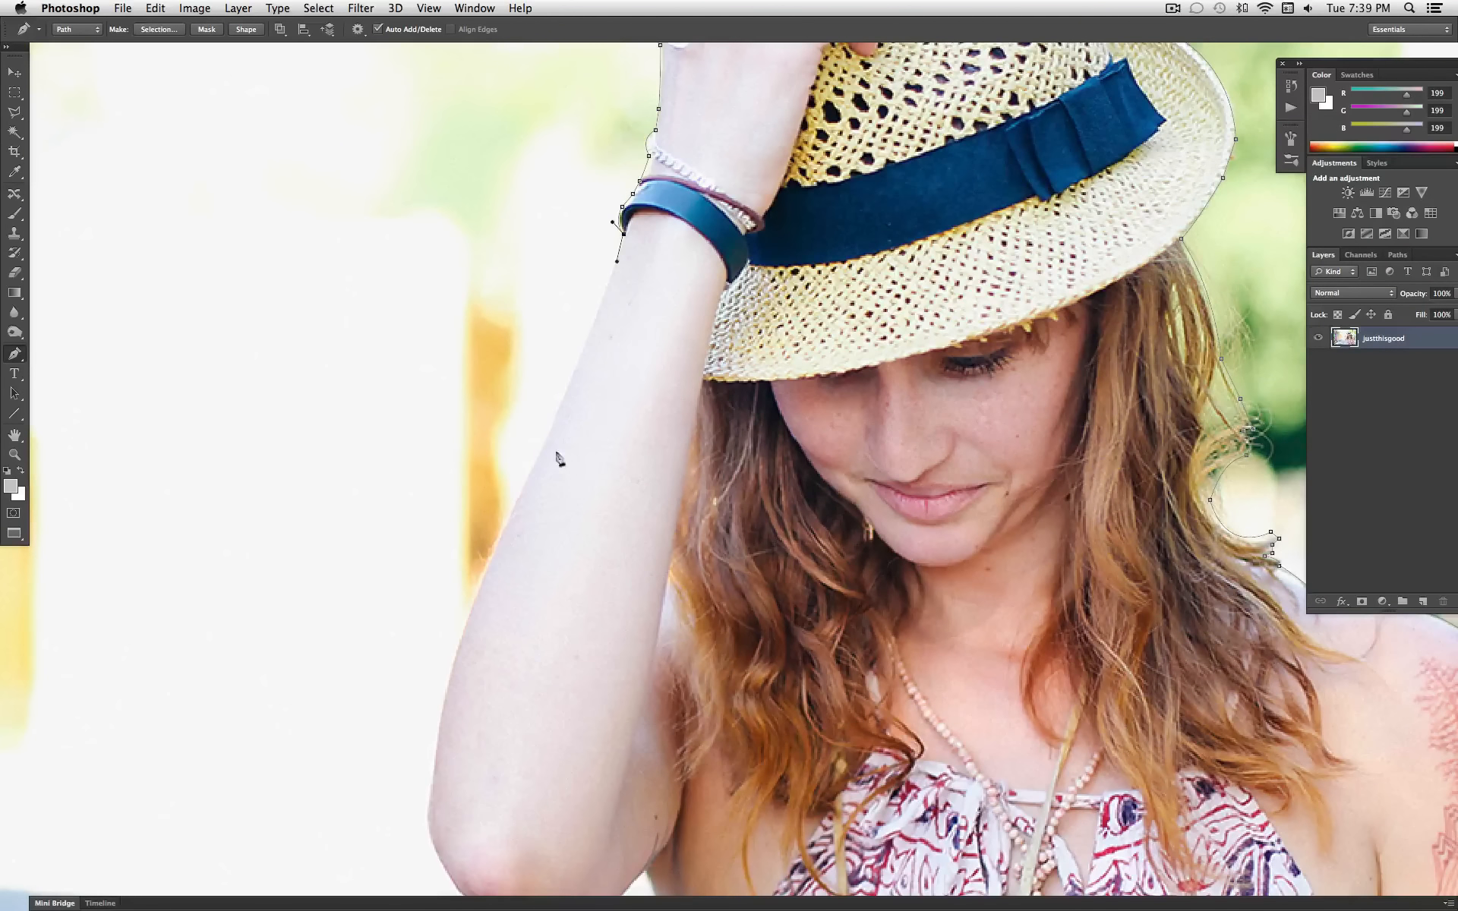
pyautogui.click(537, 460)
pyautogui.scroll(-3, 546, 504)
pyautogui.hscroll(-2, 547, 504)
pyautogui.scroll(-1, 546, 504)
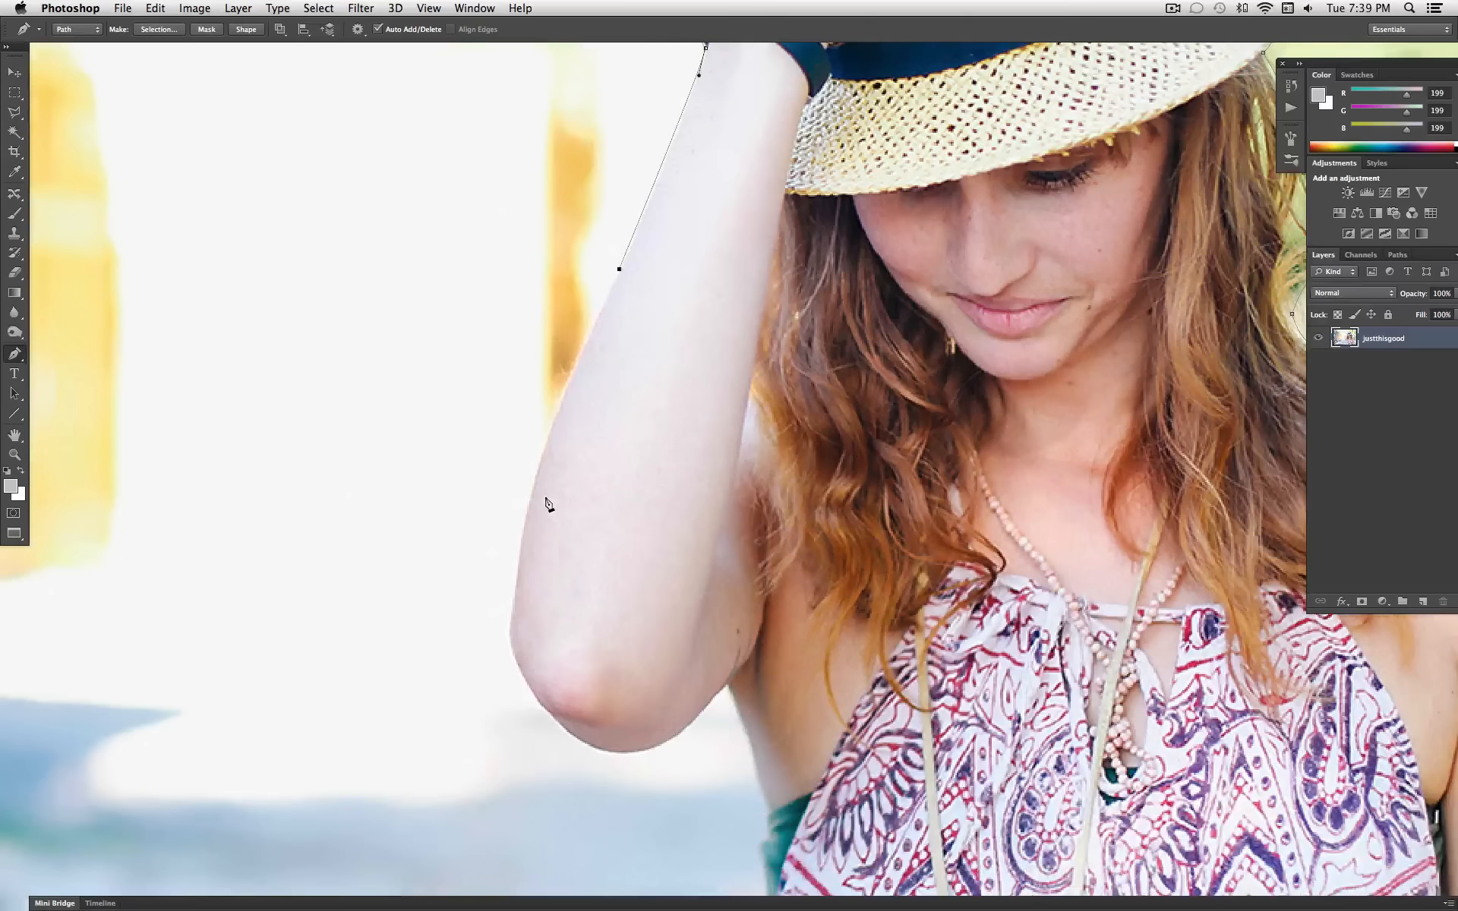
pyautogui.click(548, 436)
pyautogui.moveTo(549, 449); pyautogui.dragTo(548, 460)
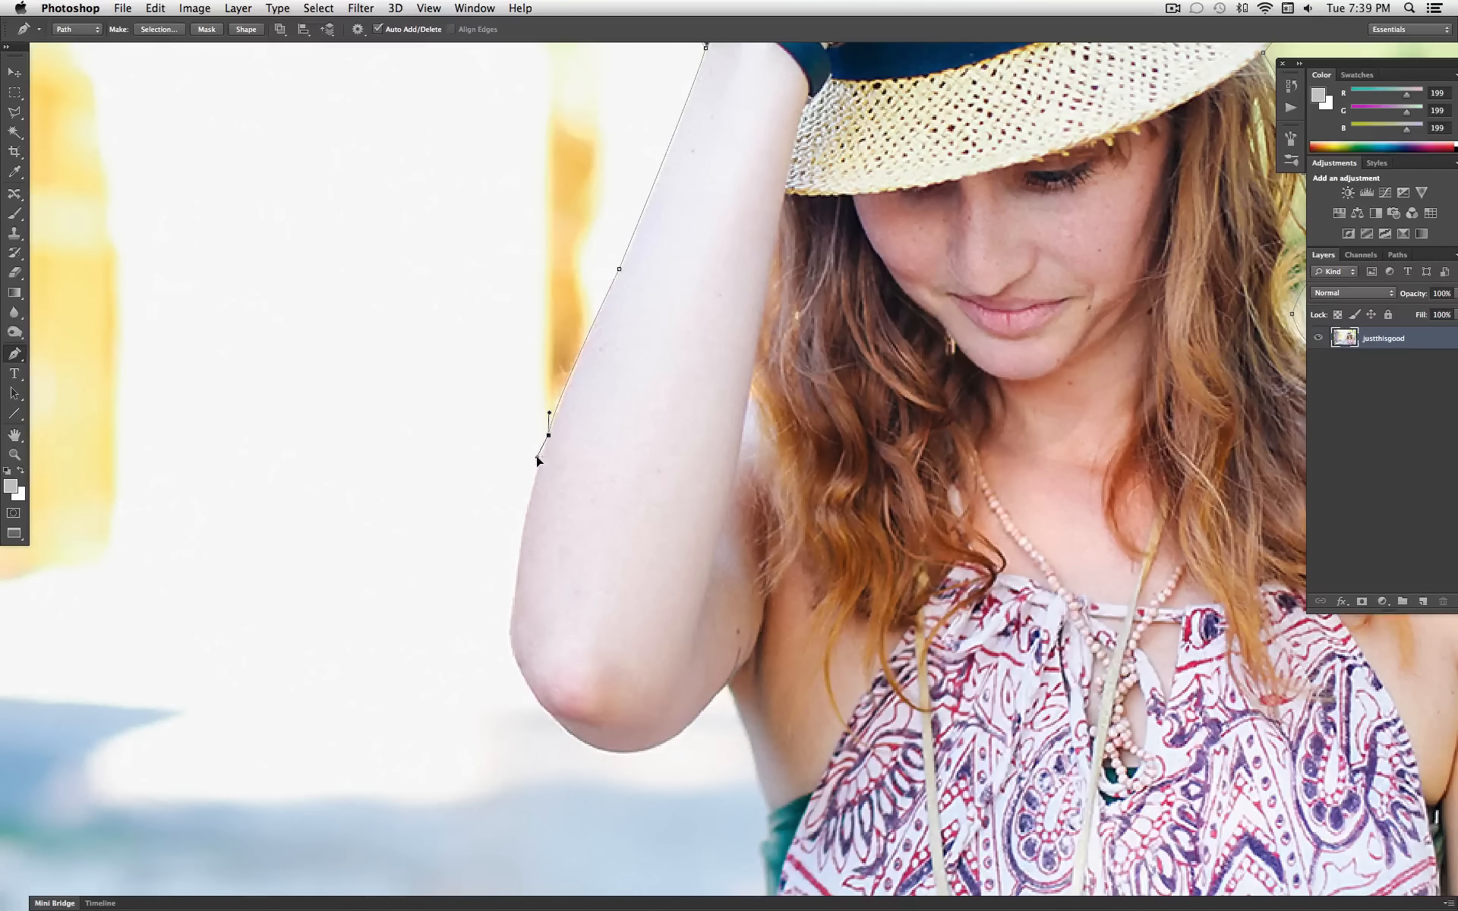
pyautogui.click(529, 498)
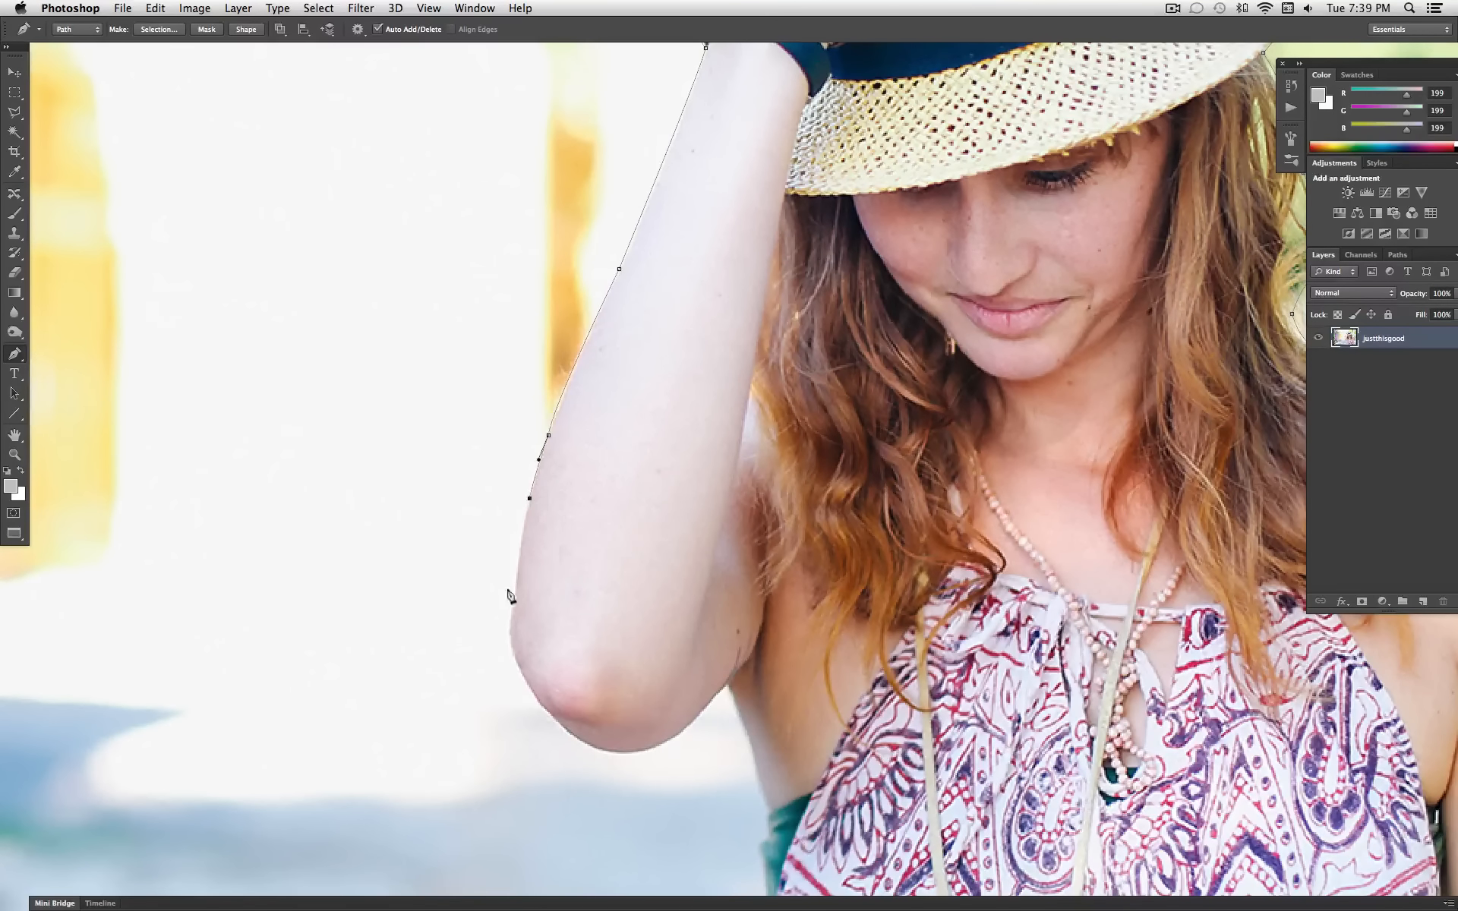
pyautogui.click(513, 593)
# Step: Trace around the underside of the raised elbow to the inner edge of the upper arm
pyautogui.moveTo(516, 666)
pyautogui.mouseDown()
pyautogui.moveTo(536, 701)
pyautogui.moveTo(530, 690)
pyautogui.mouseUp()
pyautogui.click(540, 708)
pyautogui.click(572, 737)
pyautogui.moveTo(678, 737)
pyautogui.mouseDown()
pyautogui.moveTo(708, 697)
pyautogui.moveTo(696, 716)
pyautogui.mouseUp()
pyautogui.press('super+z')
pyautogui.press('super+z')
pyautogui.click(704, 709)
# Step: Trace the side of the torso from under the raised arm down to the green top
pyautogui.click(747, 733)
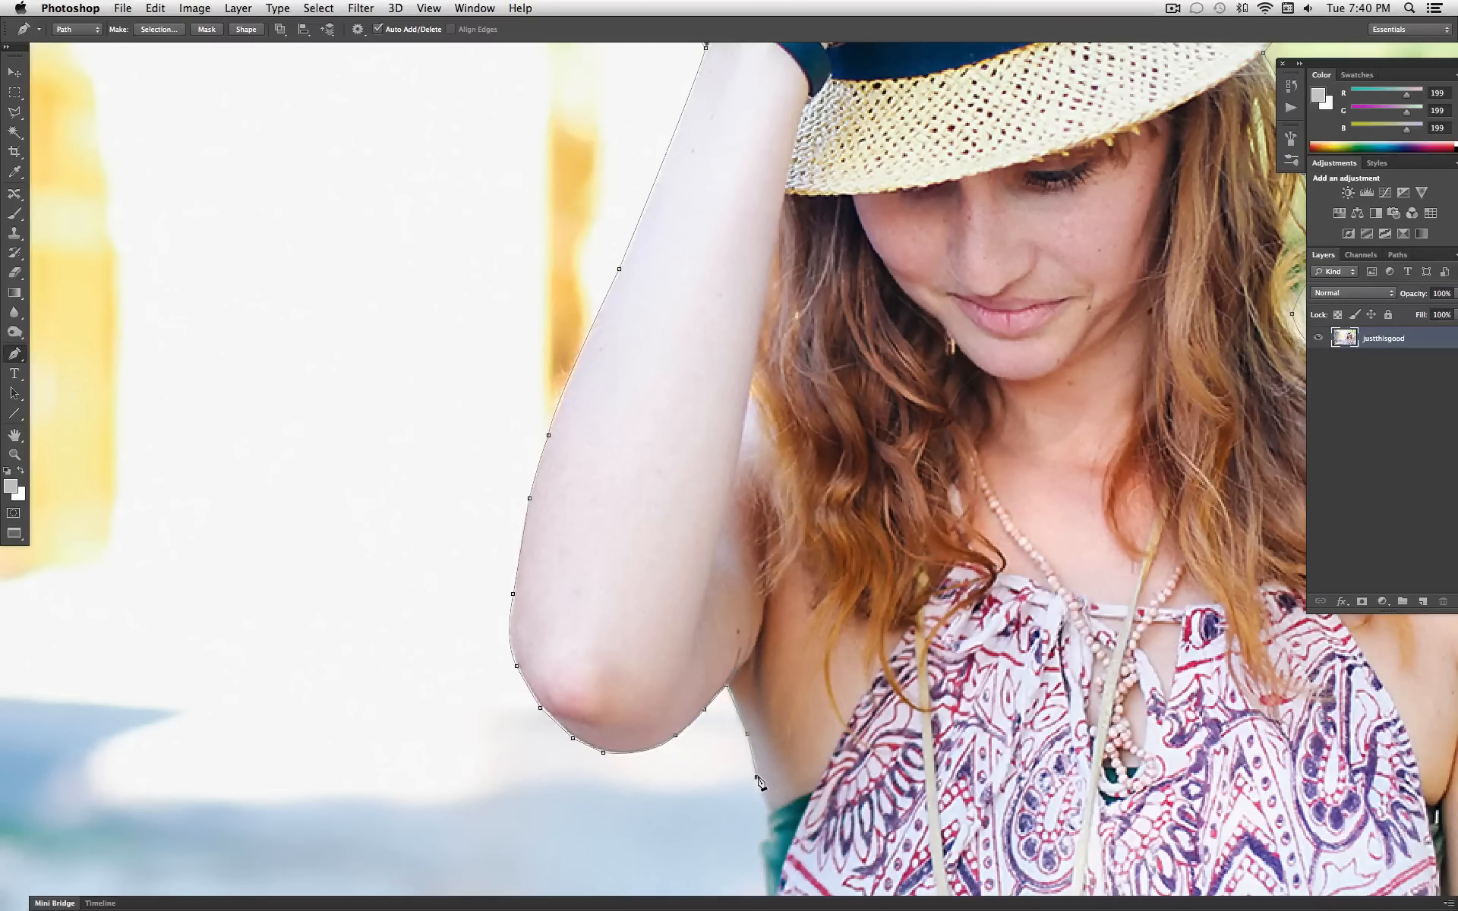
pyautogui.click(755, 776)
pyautogui.click(768, 808)
pyautogui.click(761, 842)
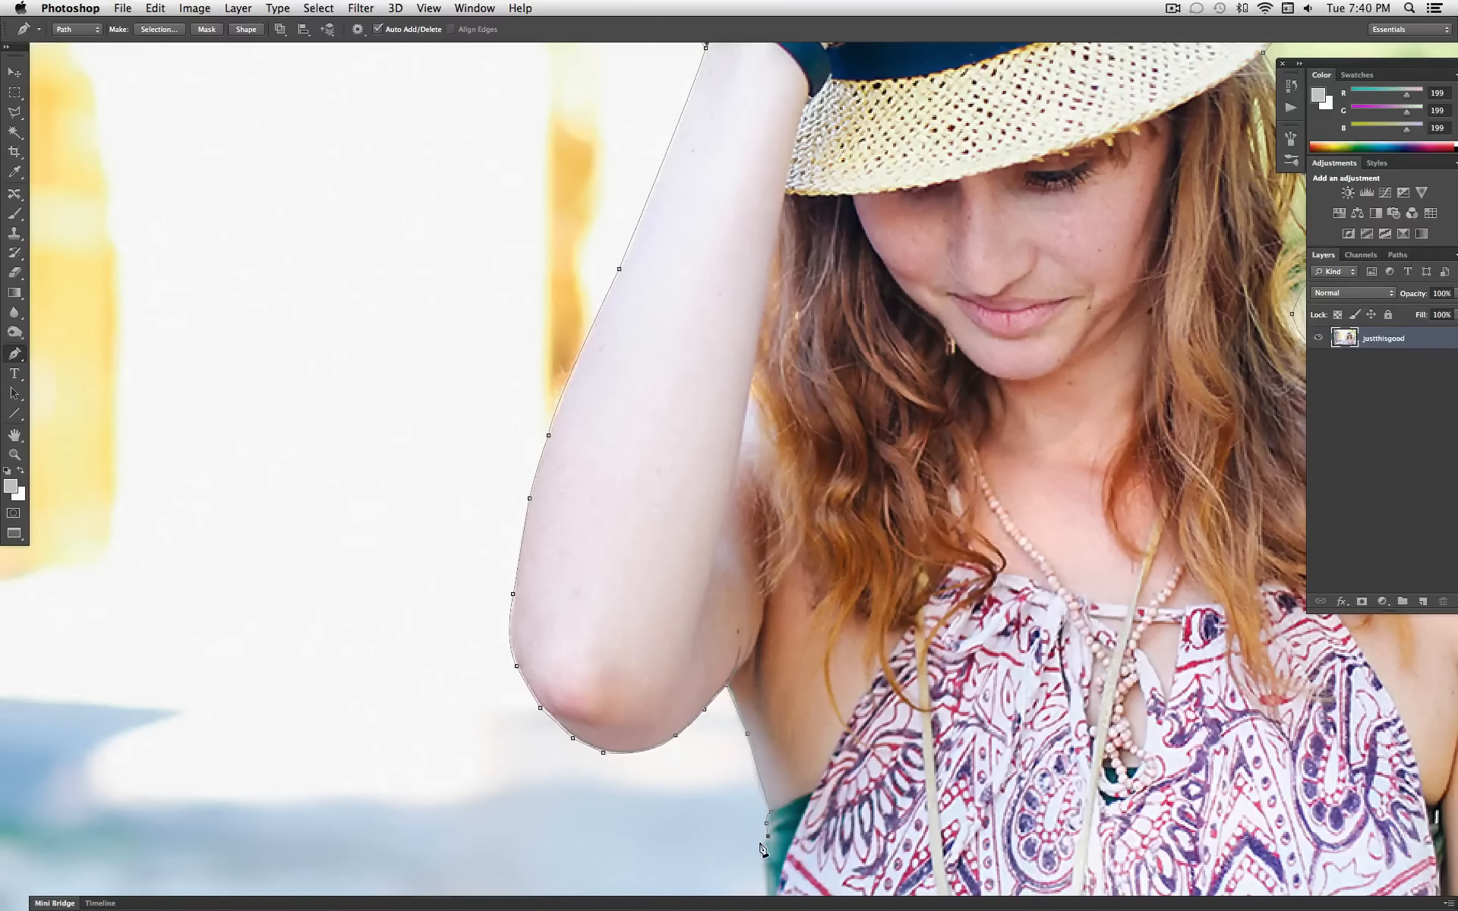
# Step: Trace the dress's side to below the photo's lower edge and close the path at its starting point
pyautogui.scroll(-5, 820, 765)
pyautogui.rightClick(820, 769)
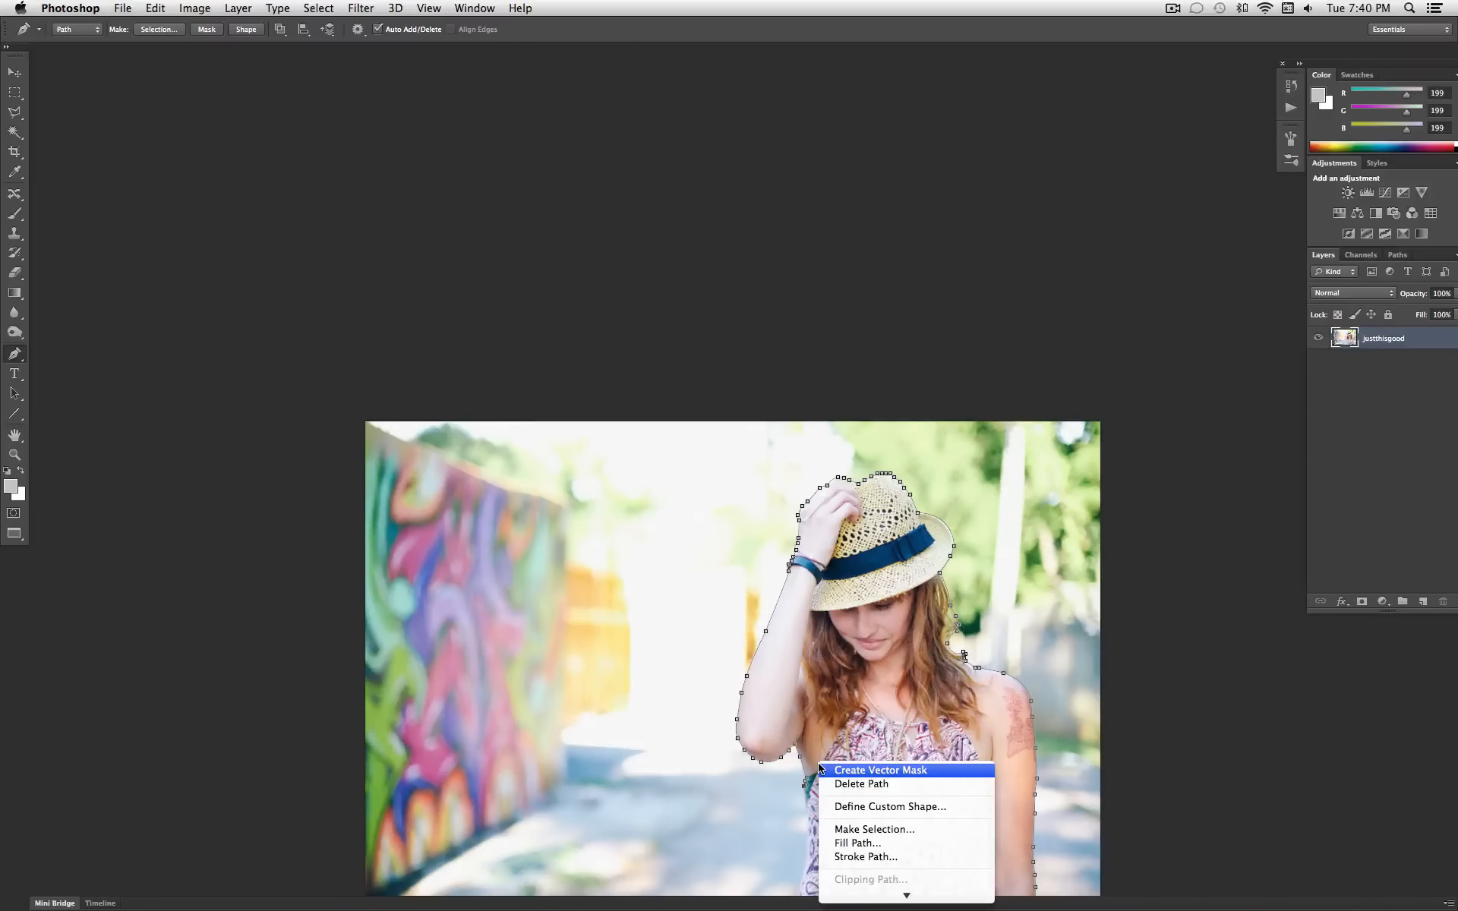
pyautogui.click(800, 757)
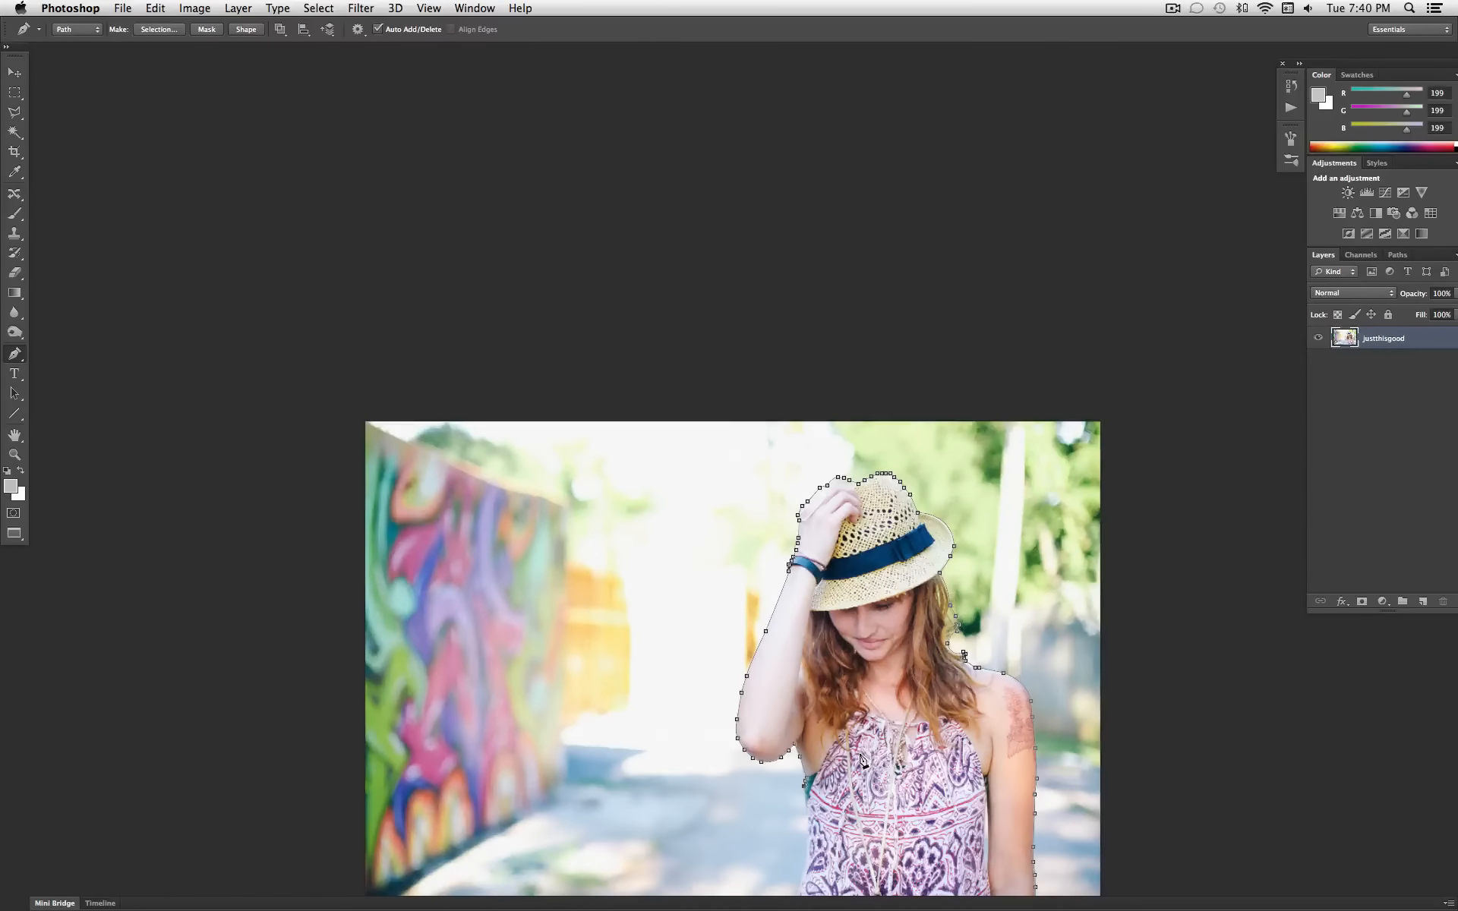
pyautogui.scroll(3, 863, 760)
pyautogui.scroll(-5, 863, 760)
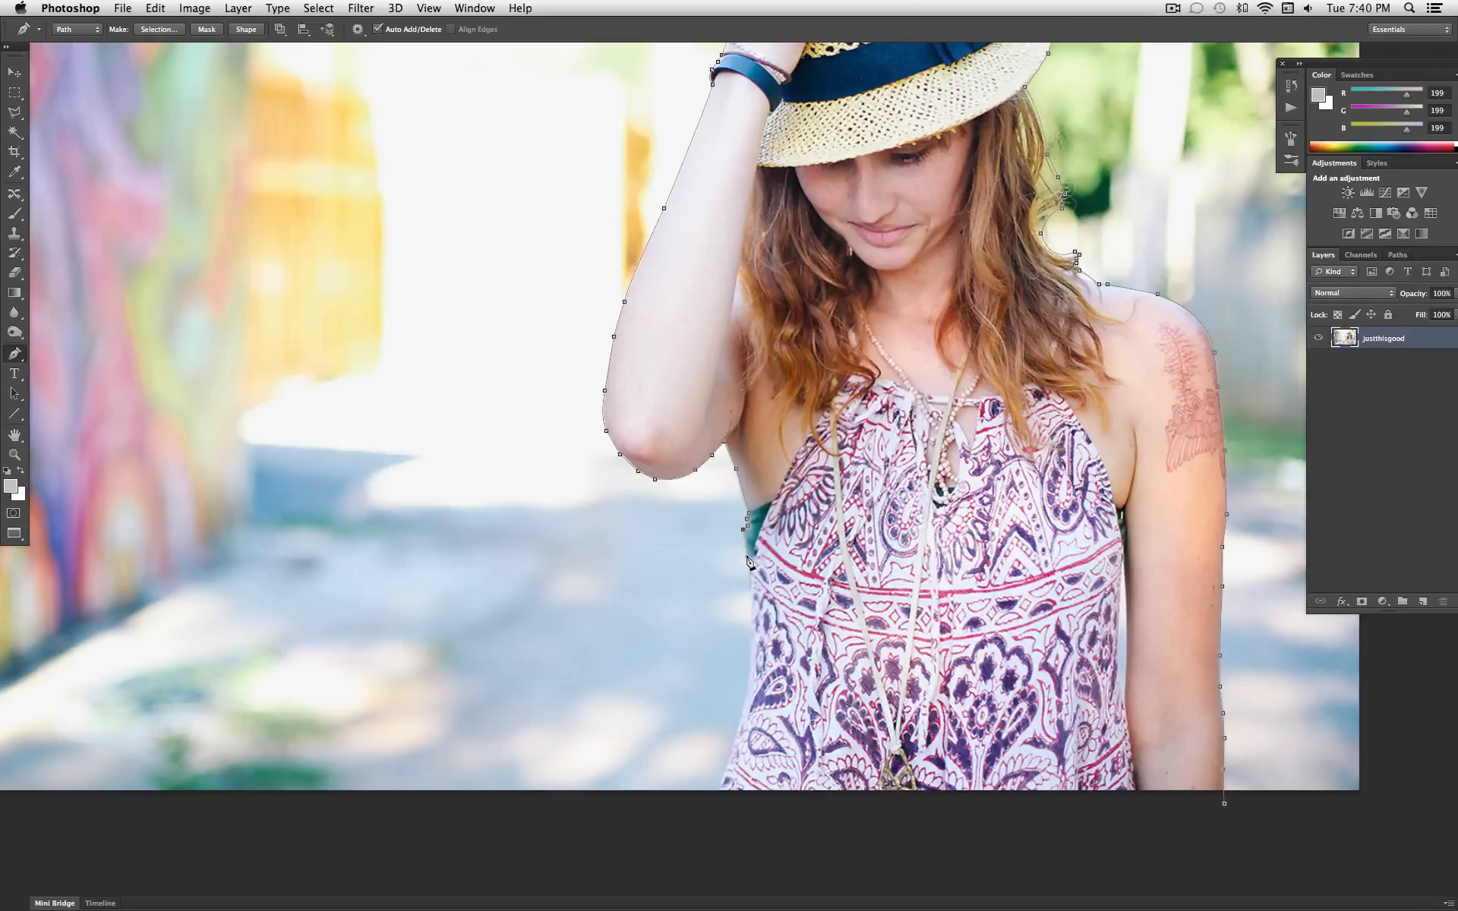
pyautogui.click(747, 559)
pyautogui.click(749, 590)
pyautogui.click(750, 663)
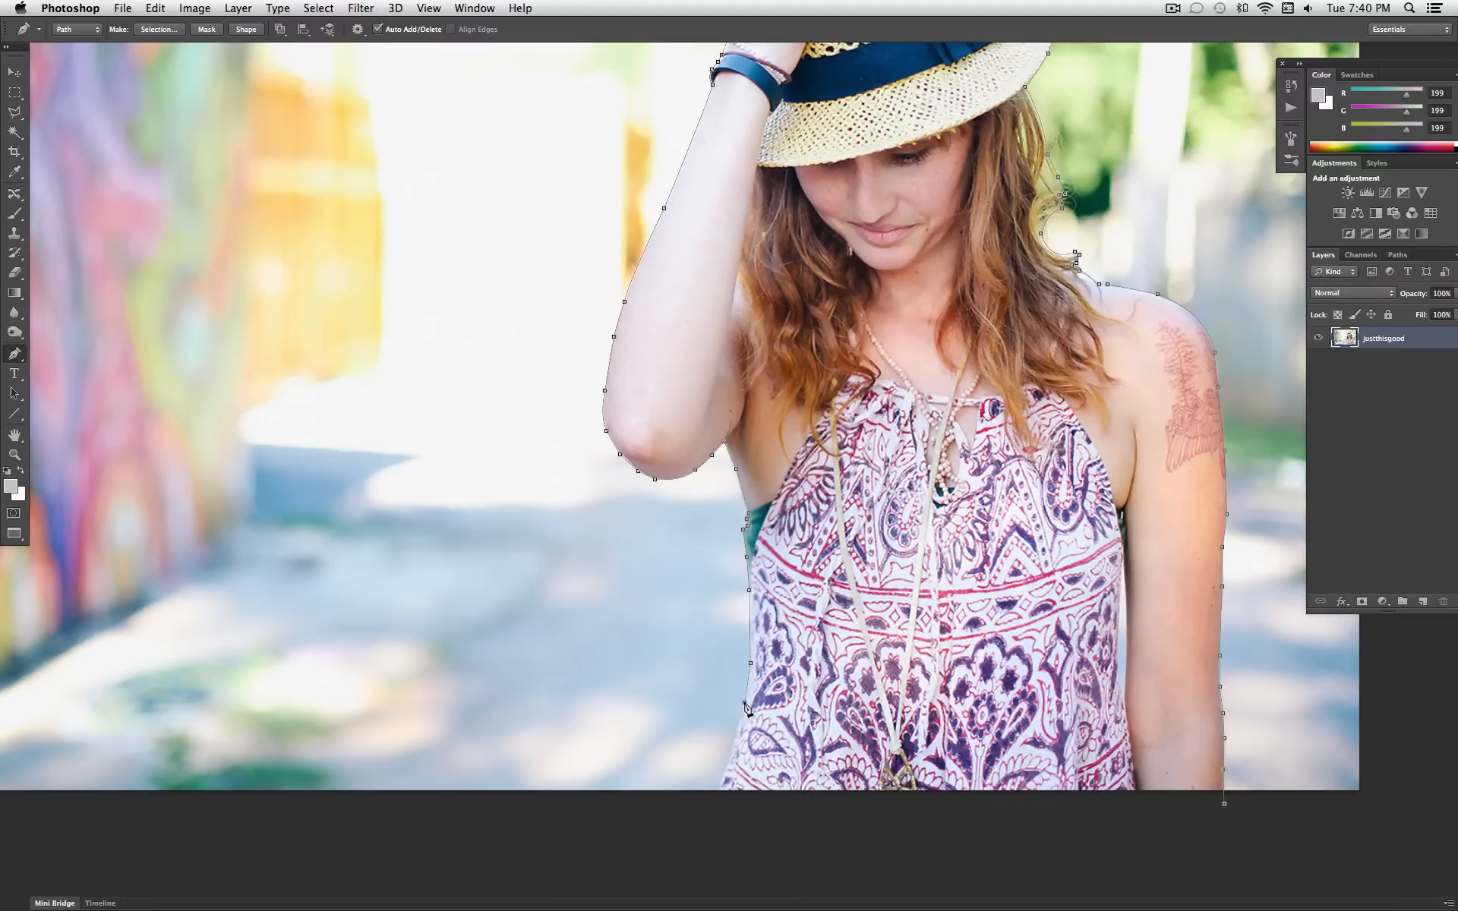
pyautogui.click(712, 807)
pyautogui.click(1224, 808)
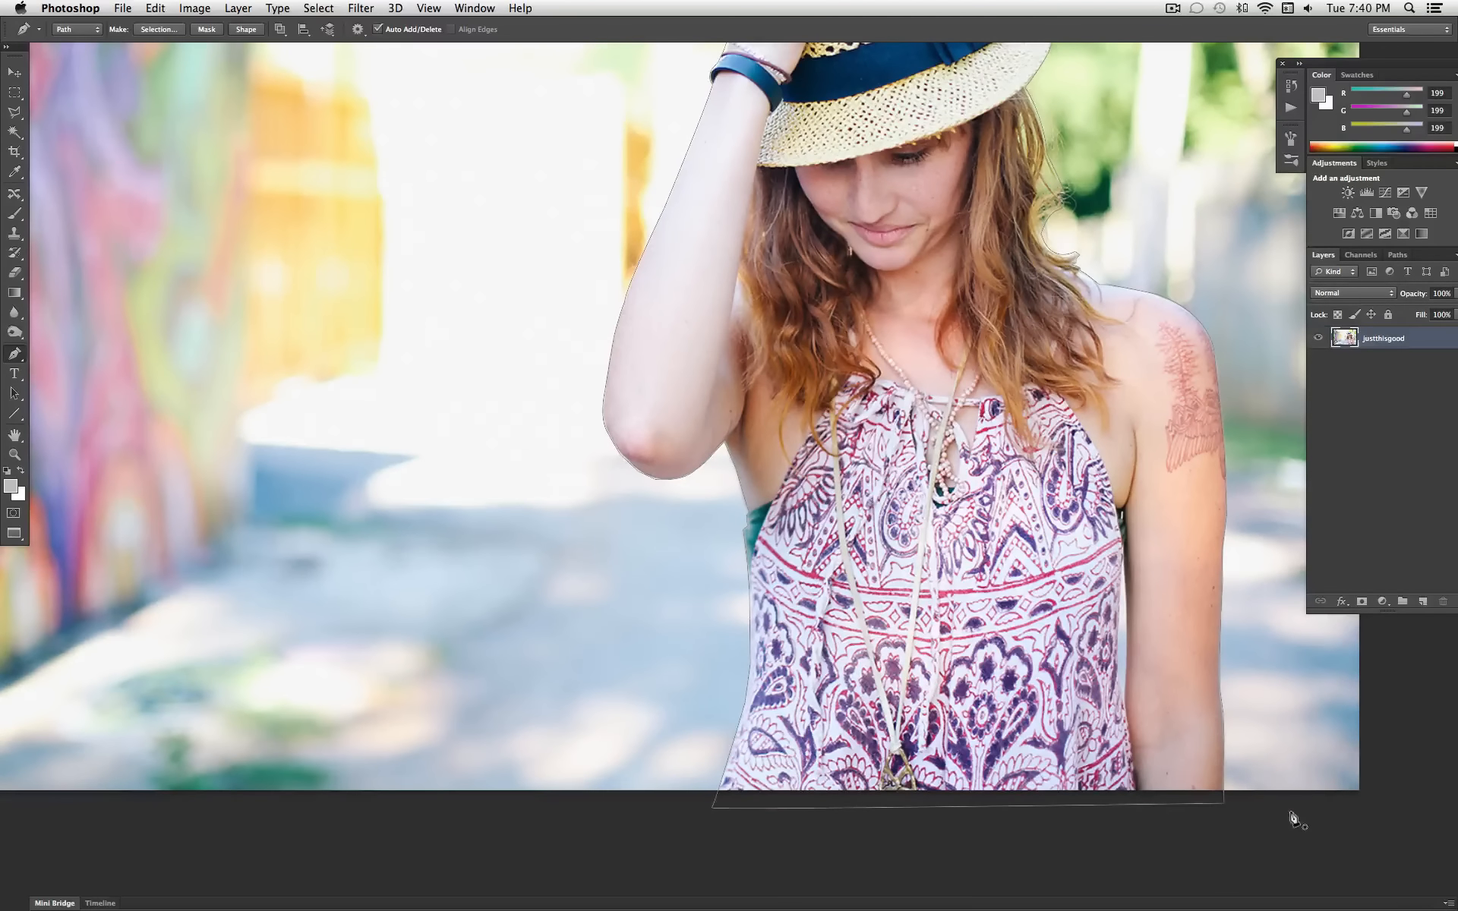
# Step: Set the Pen tool's path operation to Subtract Front Shape
pyautogui.scroll(8, 1289, 815)
pyautogui.scroll(-5, 1288, 815)
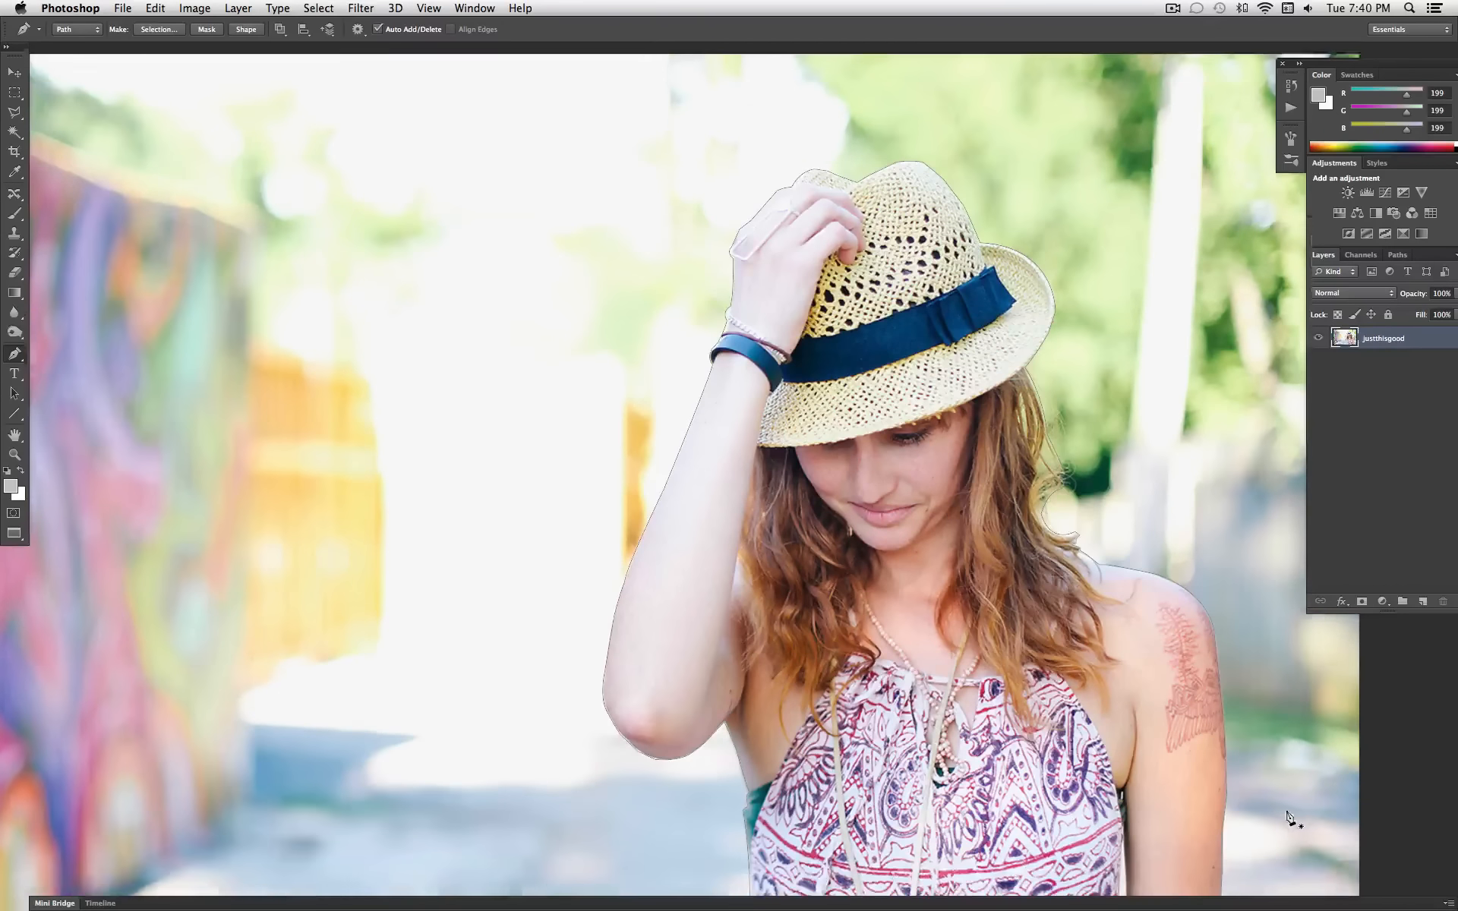
pyautogui.scroll(-2, 1289, 816)
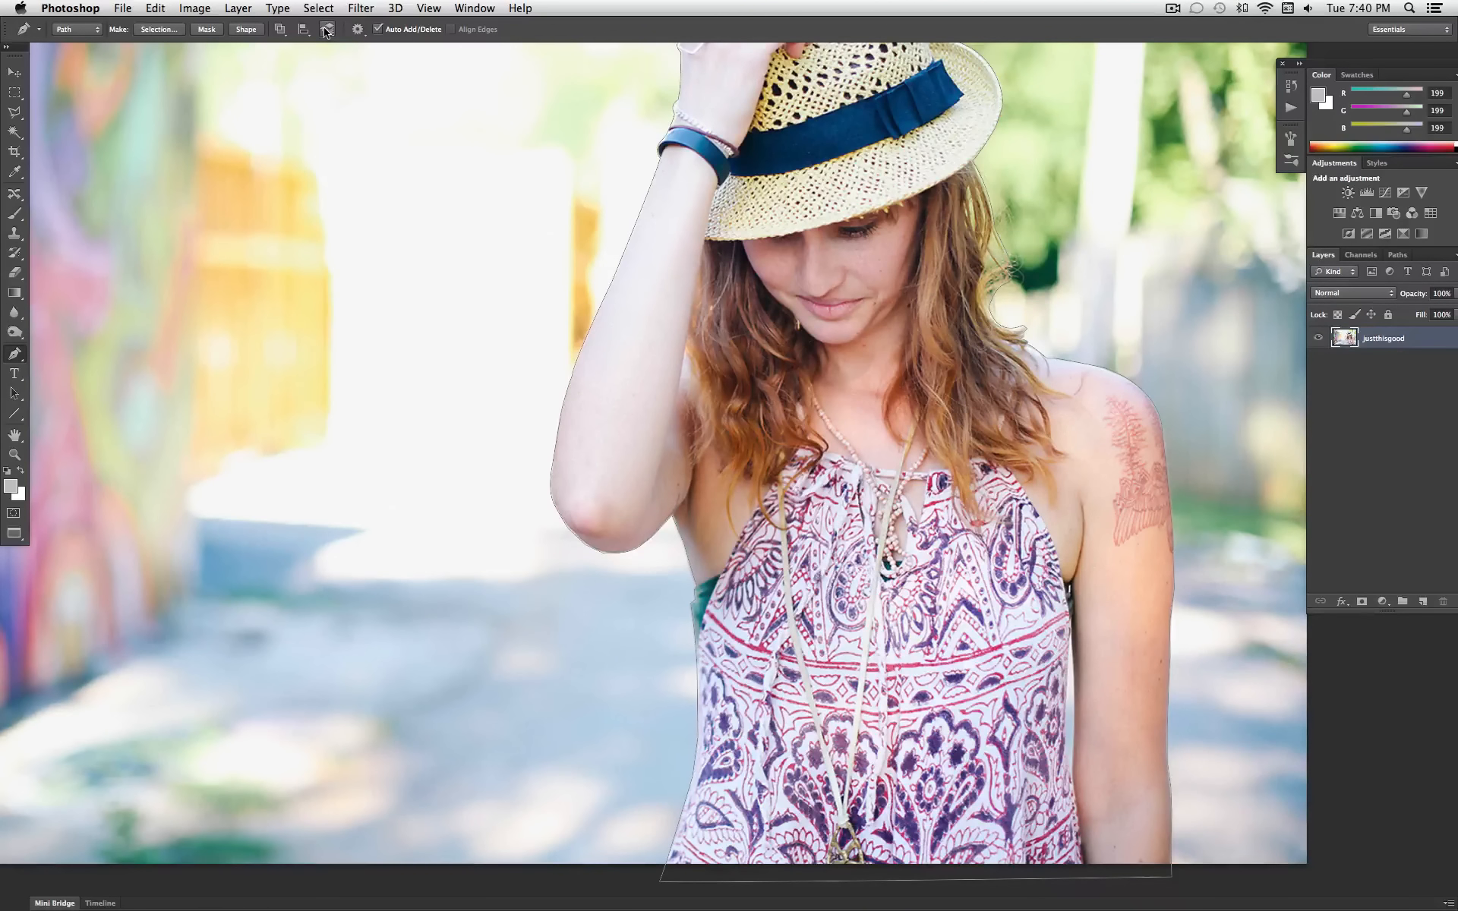
pyautogui.click(282, 32)
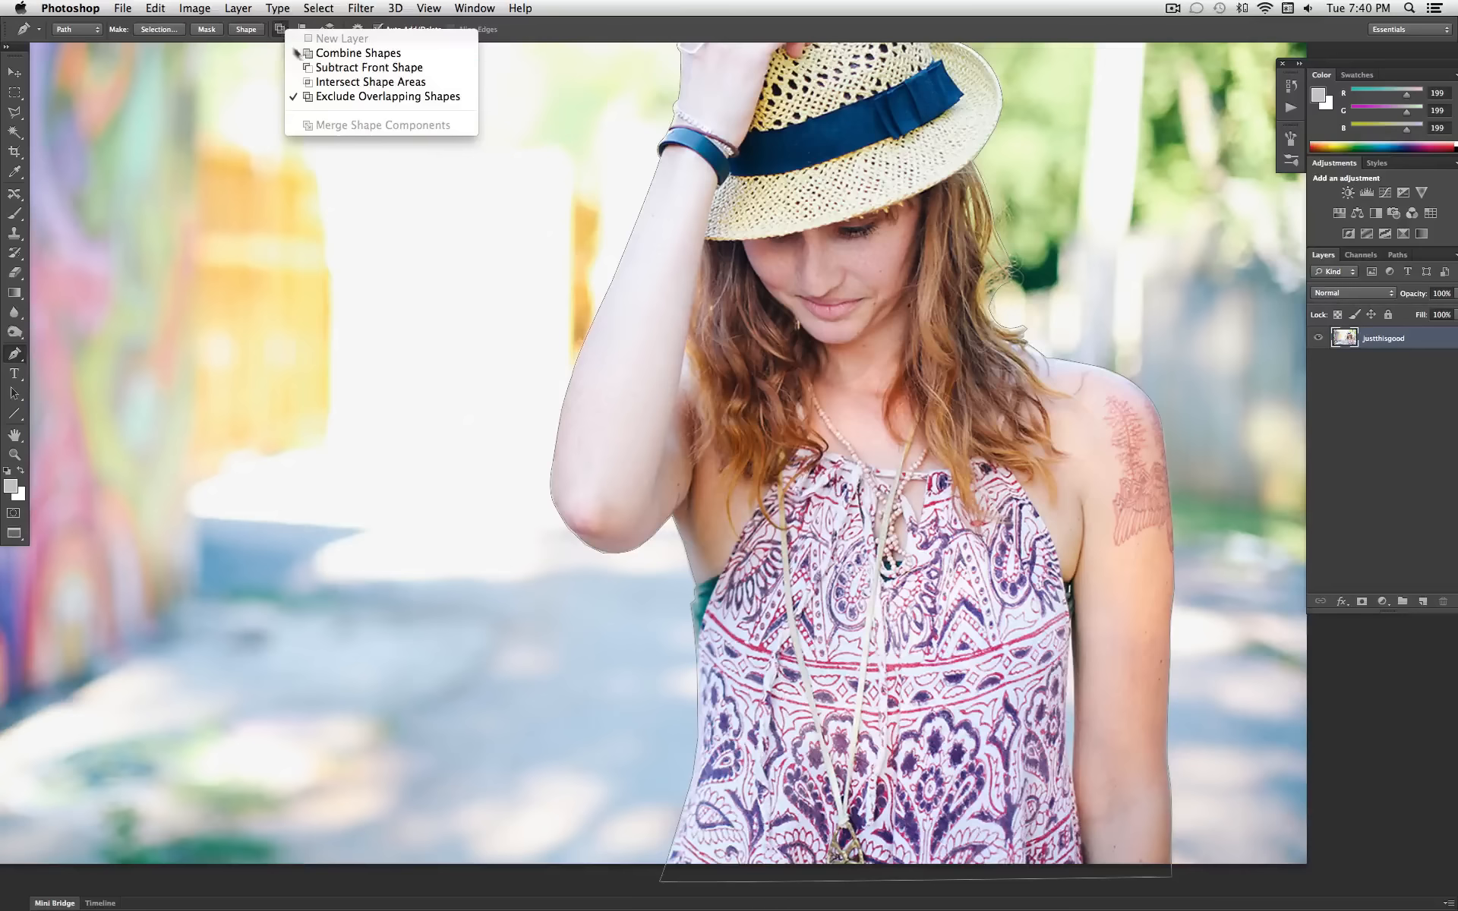
pyautogui.click(359, 68)
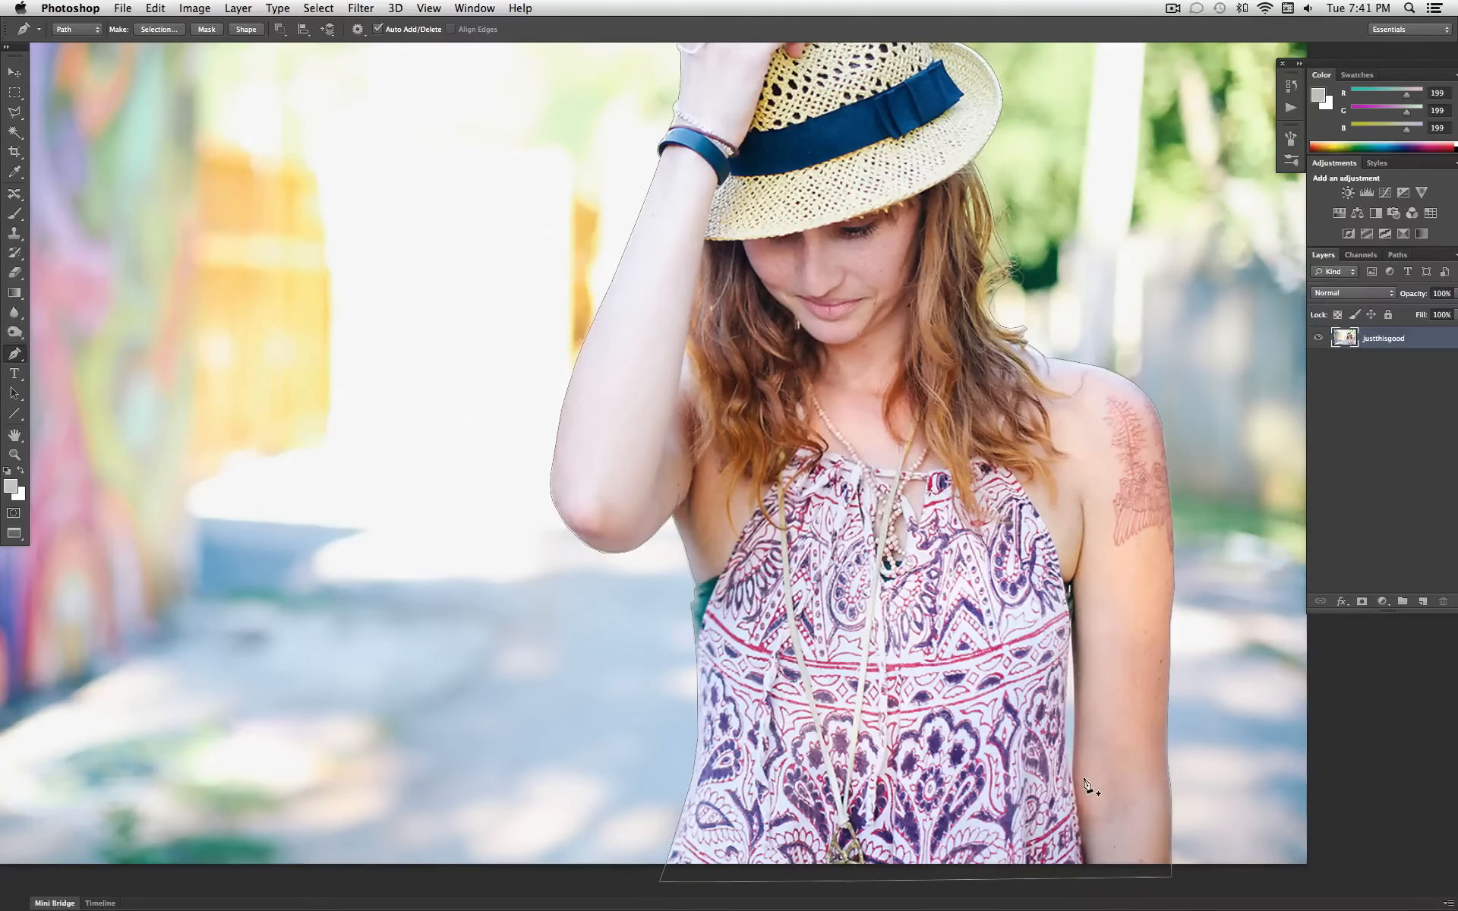
pyautogui.hscroll(5, 1087, 784)
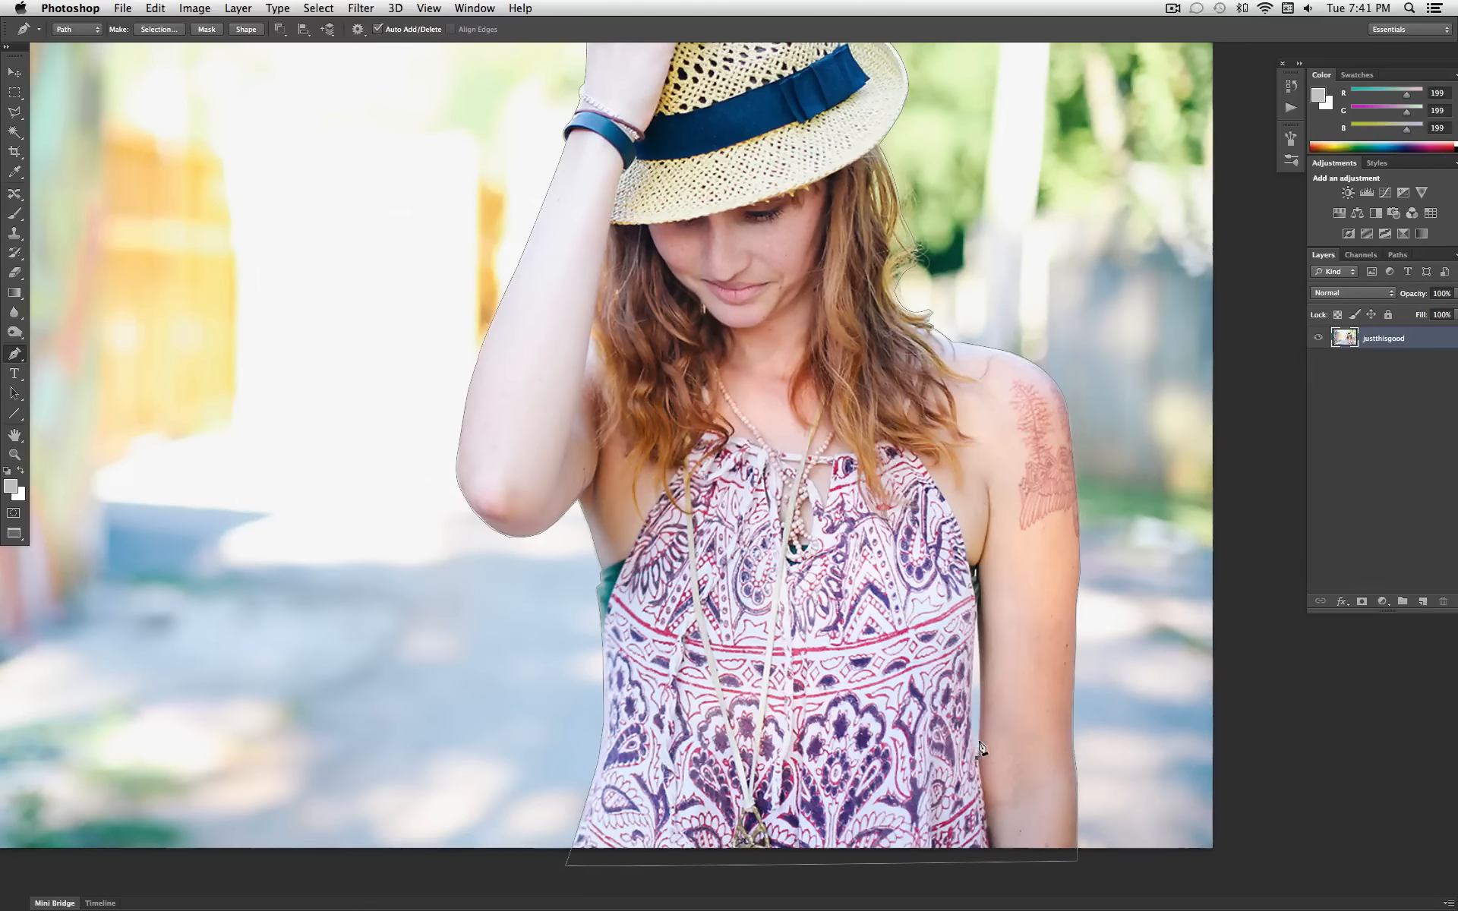
# Step: Trace the narrow background gap between the dress's side and the lowered arm as a subtracted area of the path
pyautogui.click(978, 740)
pyautogui.click(979, 711)
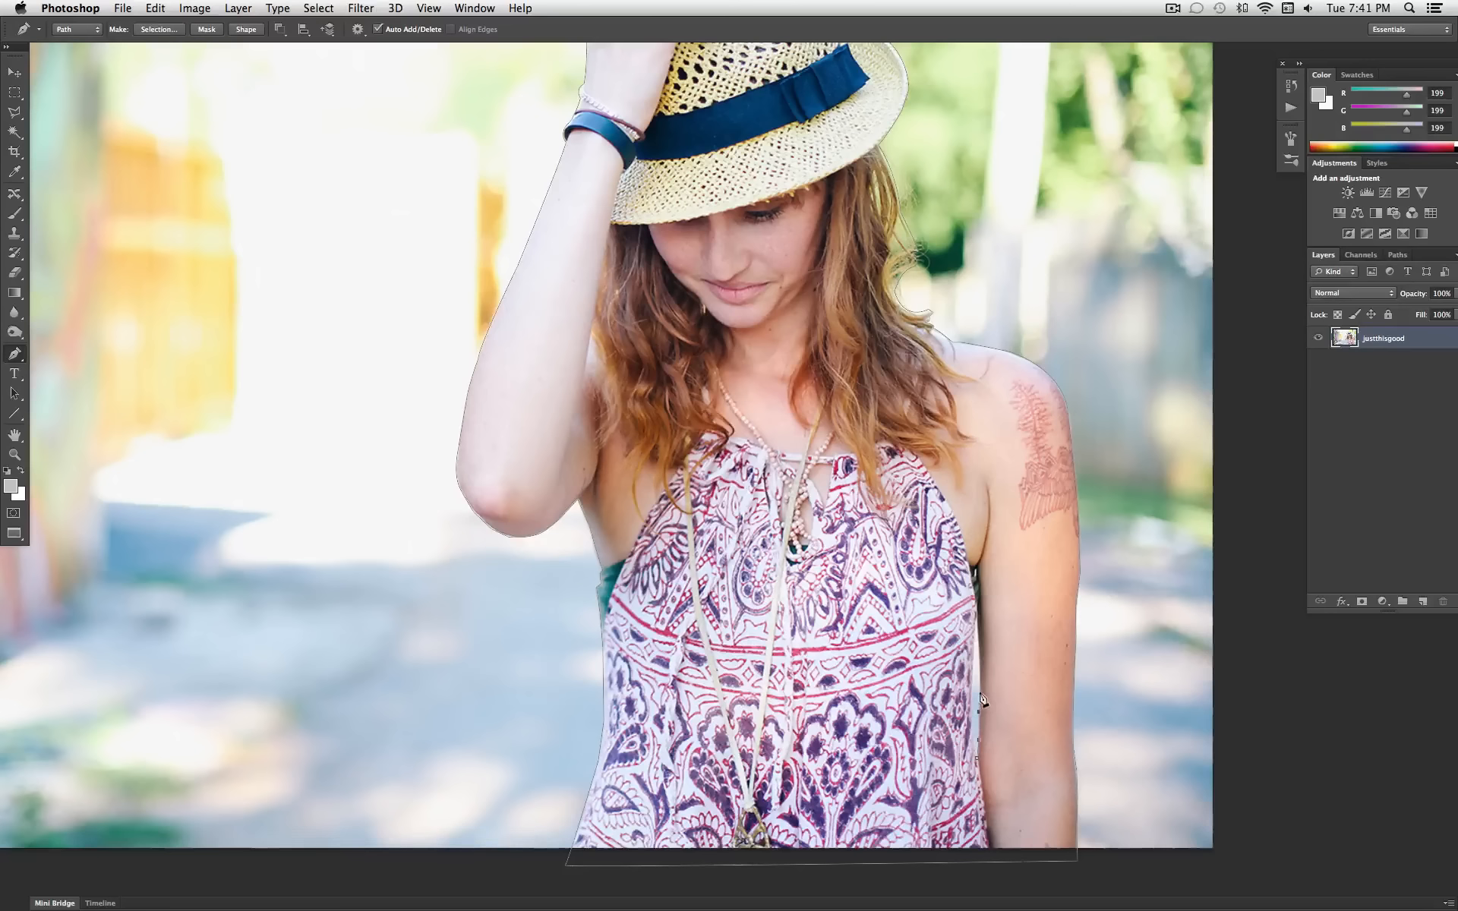
pyautogui.click(979, 664)
# Step: Set the Pen tool's path operation to Combine Shapes
pyautogui.click(279, 29)
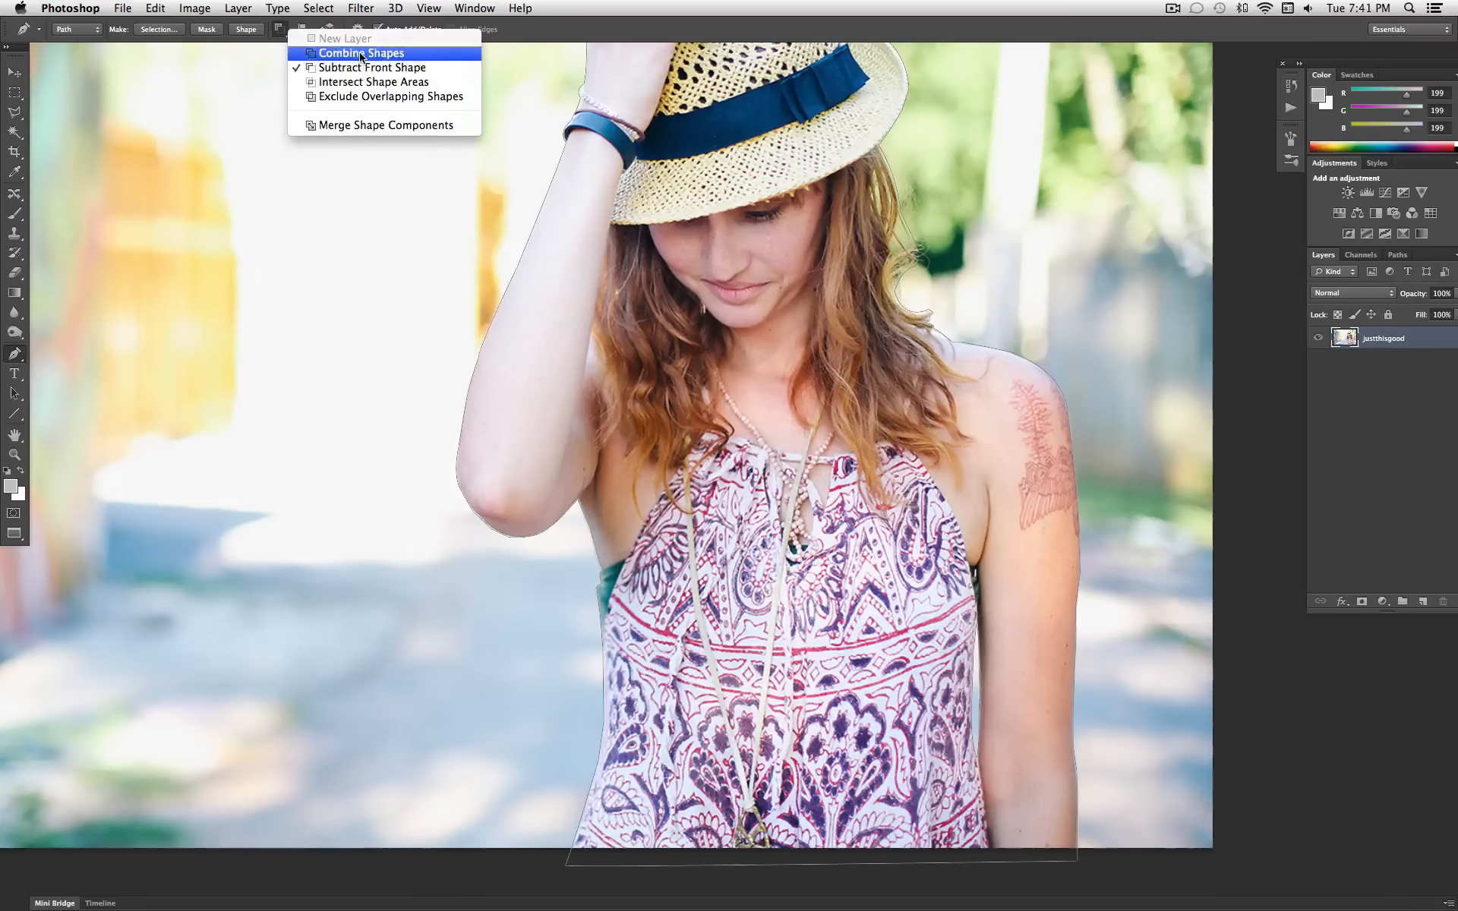
pyautogui.click(298, 52)
pyautogui.scroll(3, 513, 272)
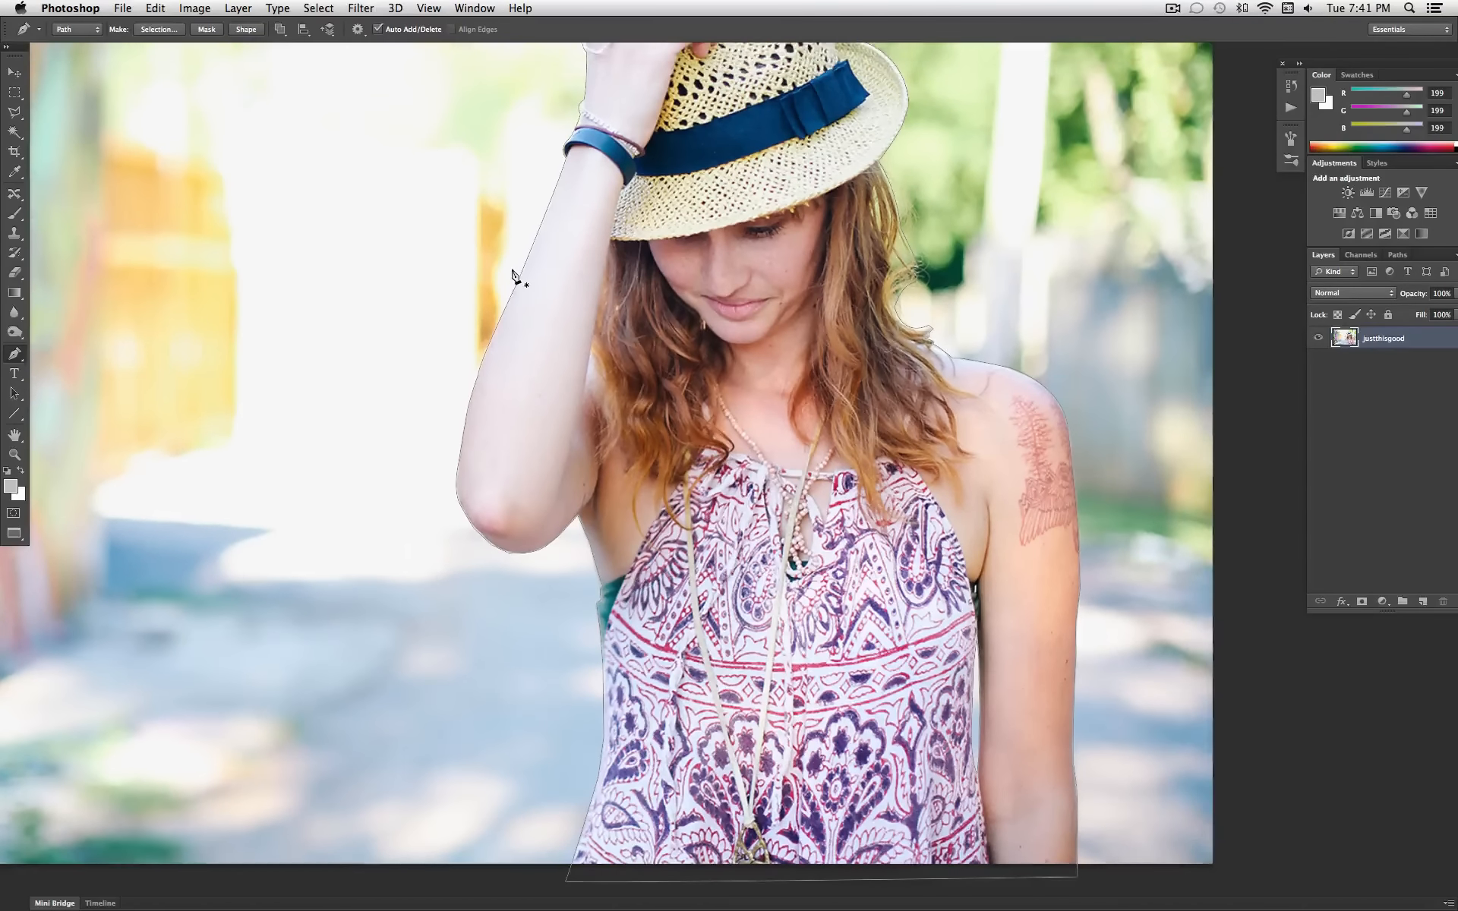
pyautogui.hscroll(-3, 514, 272)
pyautogui.scroll(2, 513, 272)
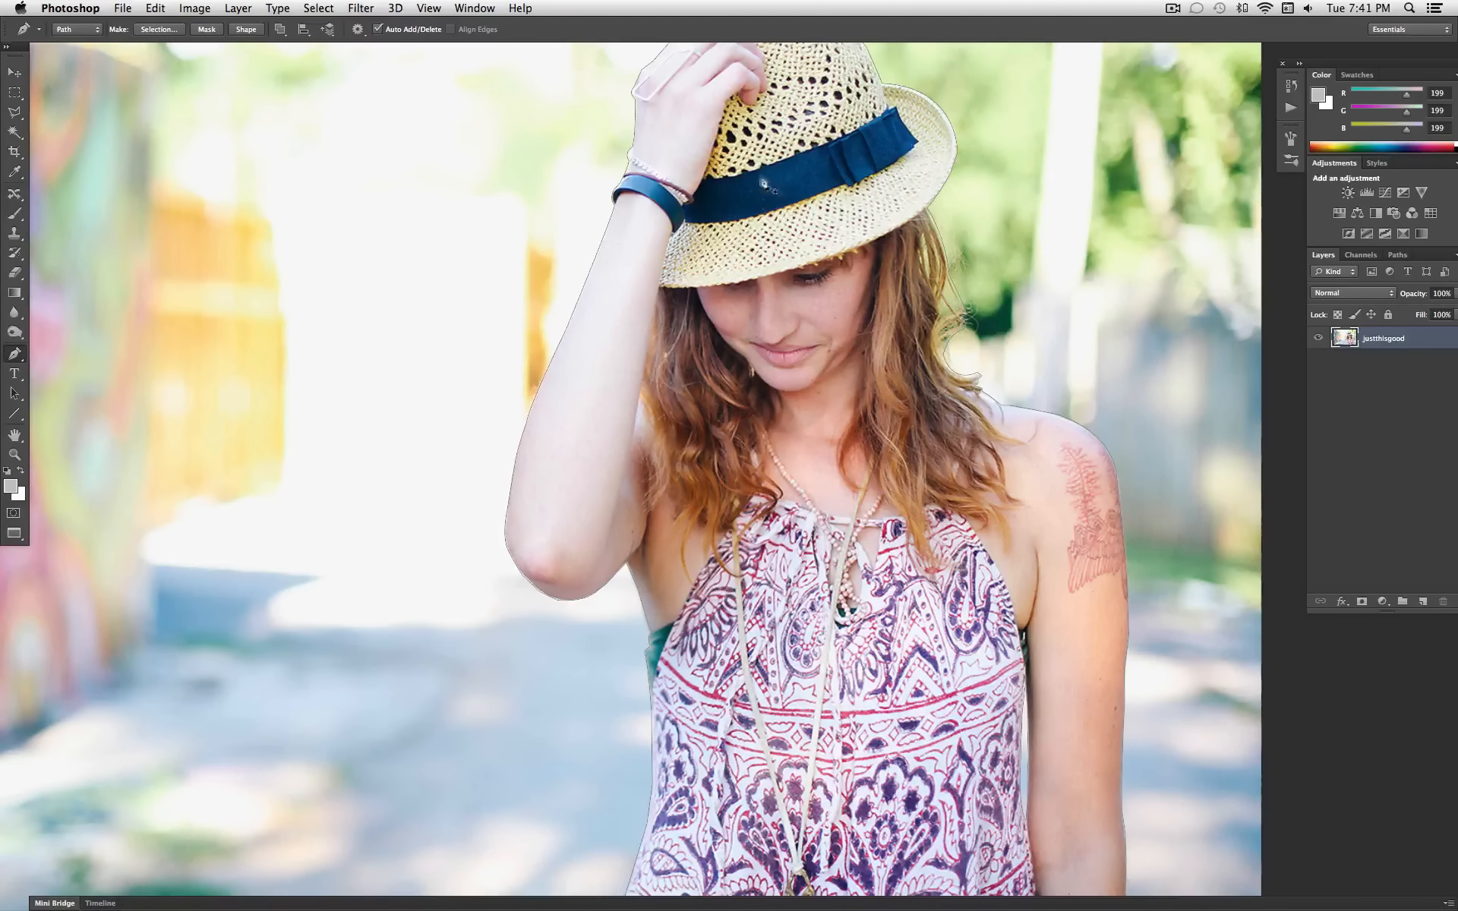
pyautogui.click(279, 30)
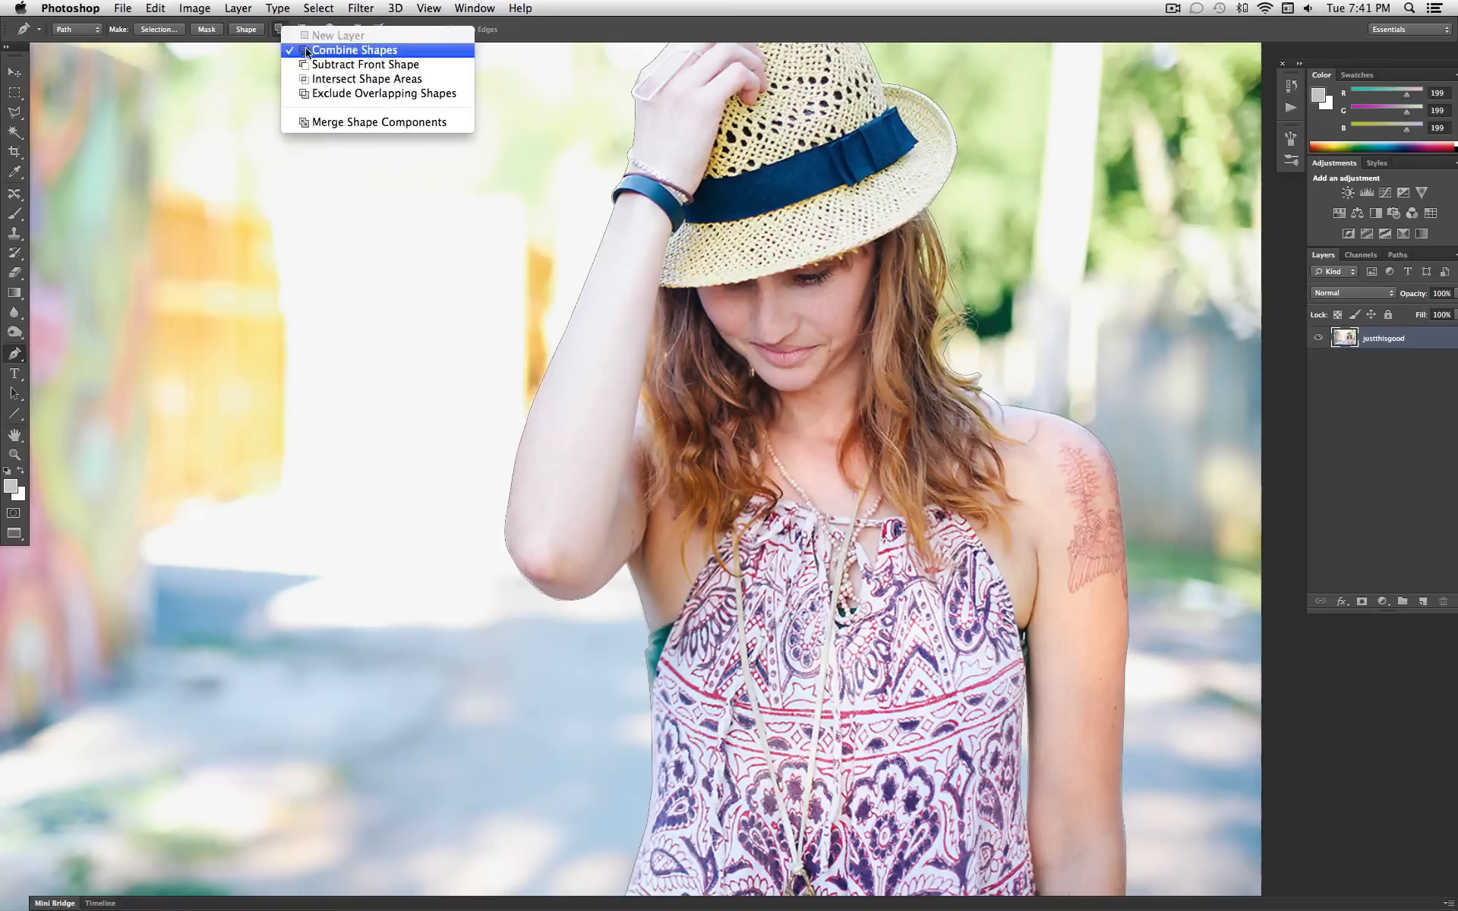
pyautogui.click(307, 52)
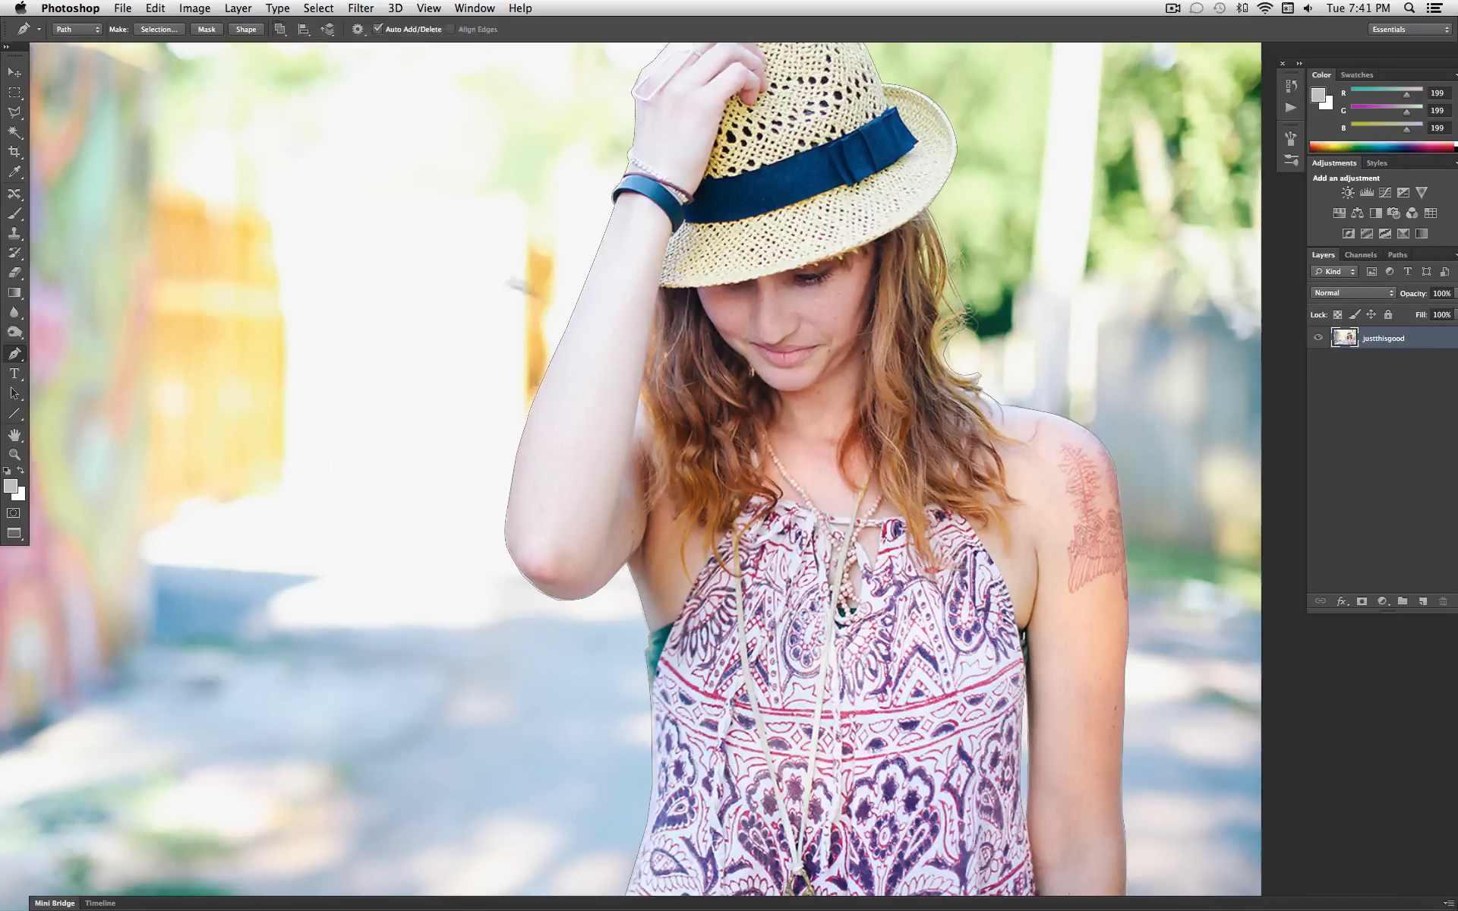
pyautogui.click(480, 218)
pyautogui.click(453, 229)
pyautogui.click(472, 257)
pyautogui.click(481, 218)
pyautogui.press('super+alt+z')
pyautogui.press('super+alt+z')
pyautogui.press('super+alt+z')
pyautogui.press('super+alt+z')
pyautogui.press('super+alt+z')
# Step: Make a new anti-aliased selection from the path around the woman with a feather radius of 0 pixels
pyautogui.rightClick(782, 410)
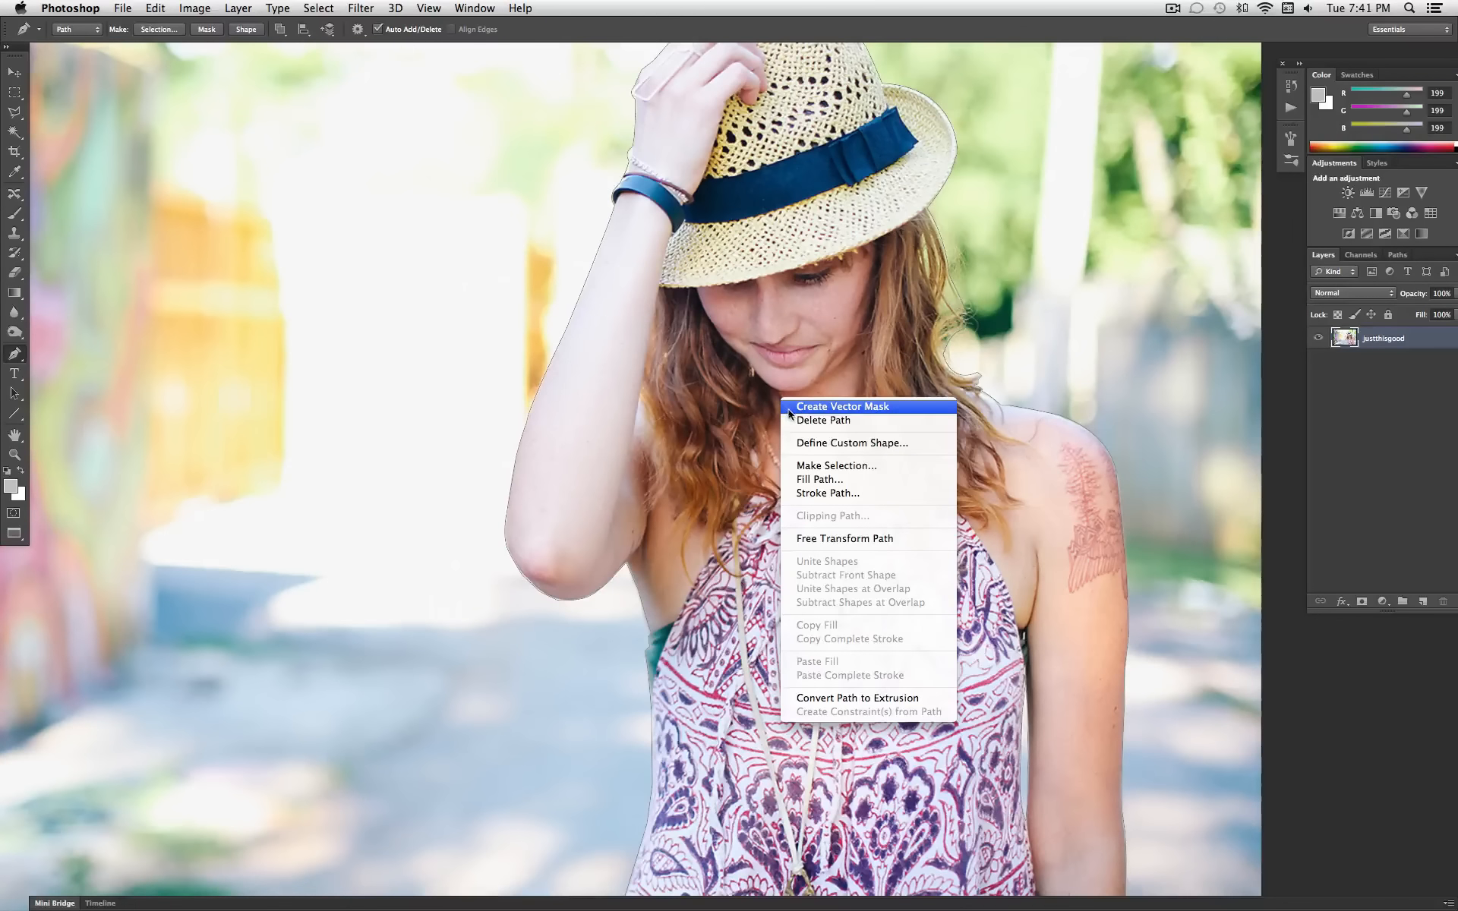
pyautogui.click(858, 468)
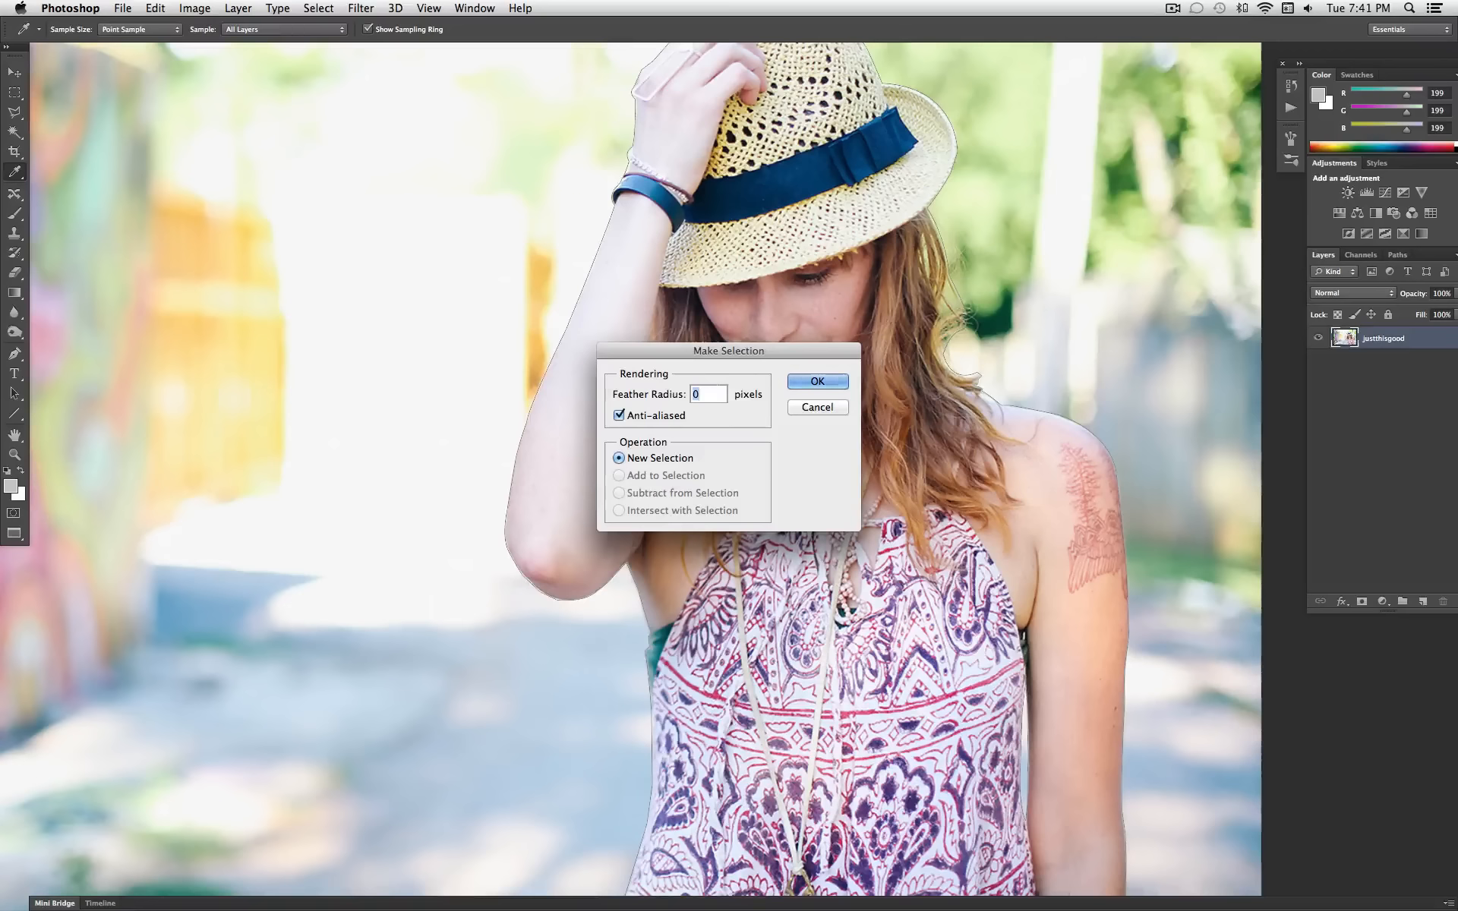
pyautogui.click(819, 382)
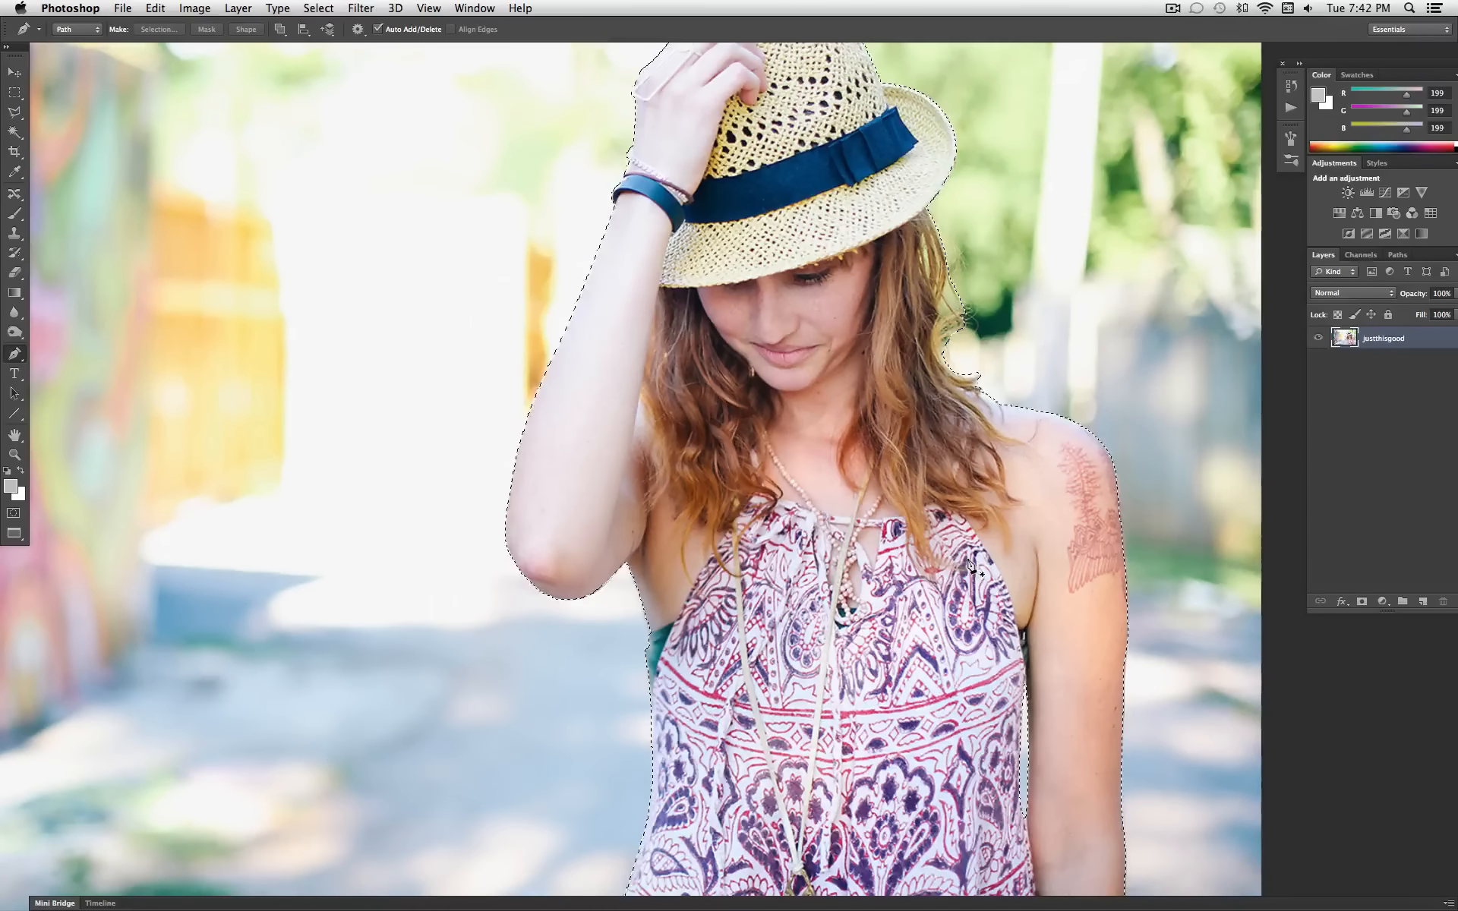
# Step: Open Refine Edge for the selection and set the edge-detection radius to 0.2 px and Smooth to 5
pyautogui.scroll(1, 1009, 220)
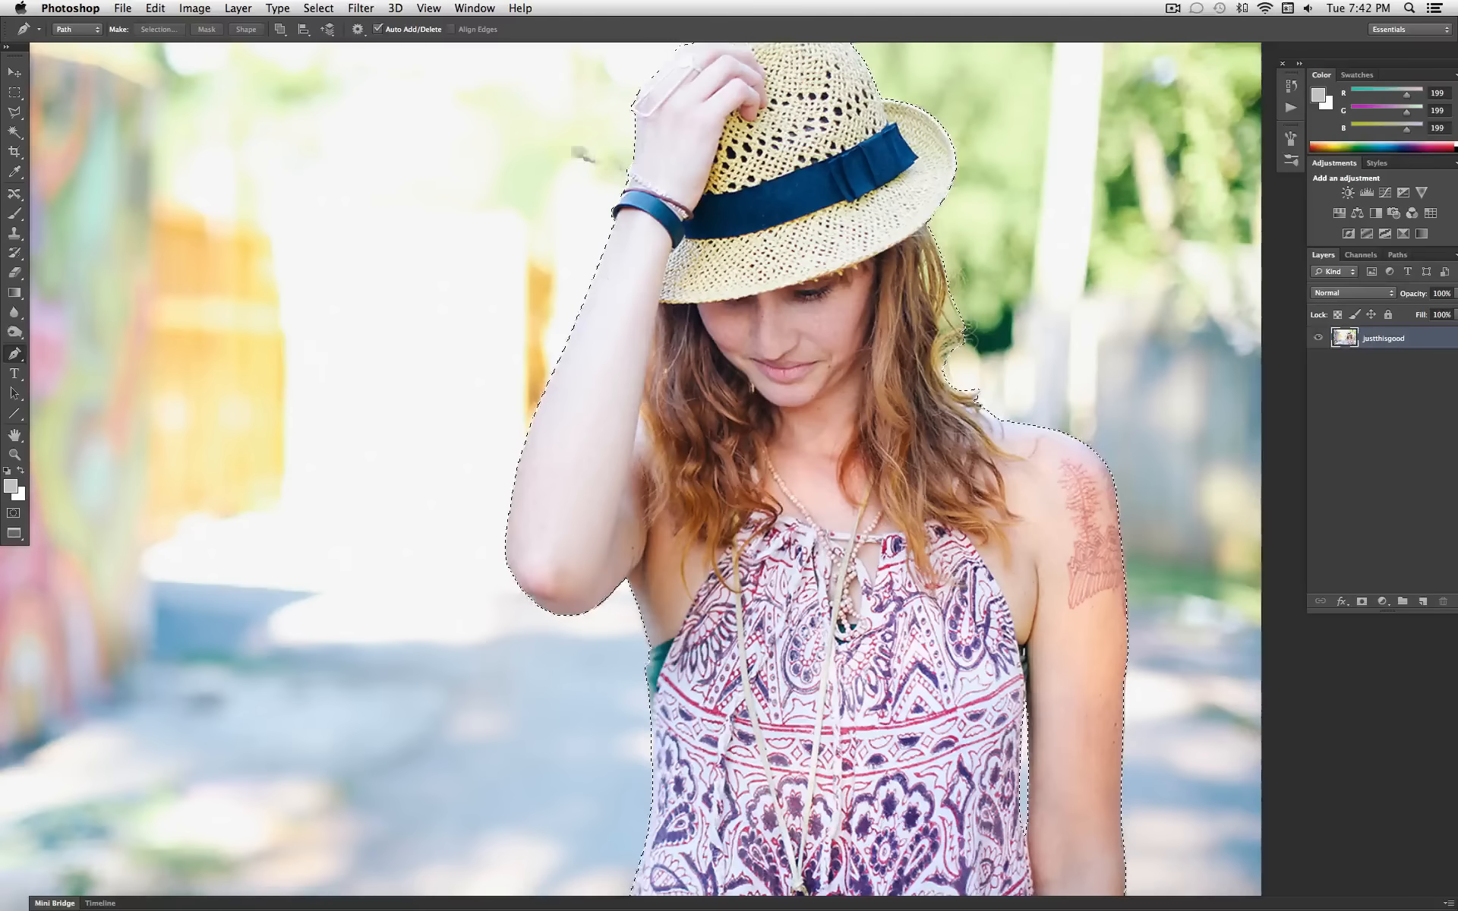
pyautogui.click(319, 8)
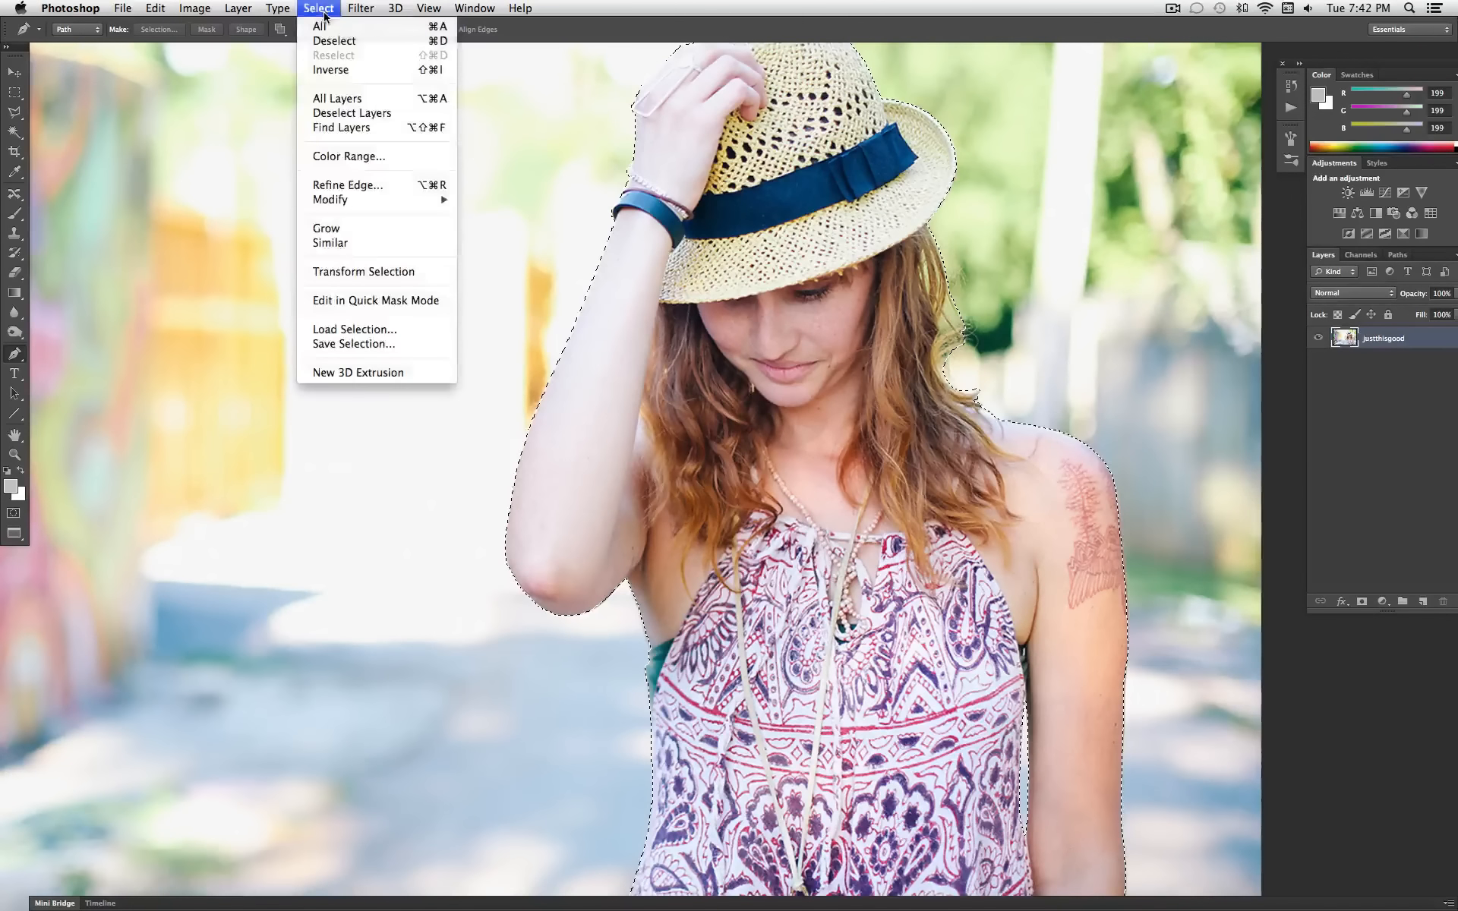
pyautogui.click(394, 184)
pyautogui.moveTo(761, 251); pyautogui.dragTo(396, 140)
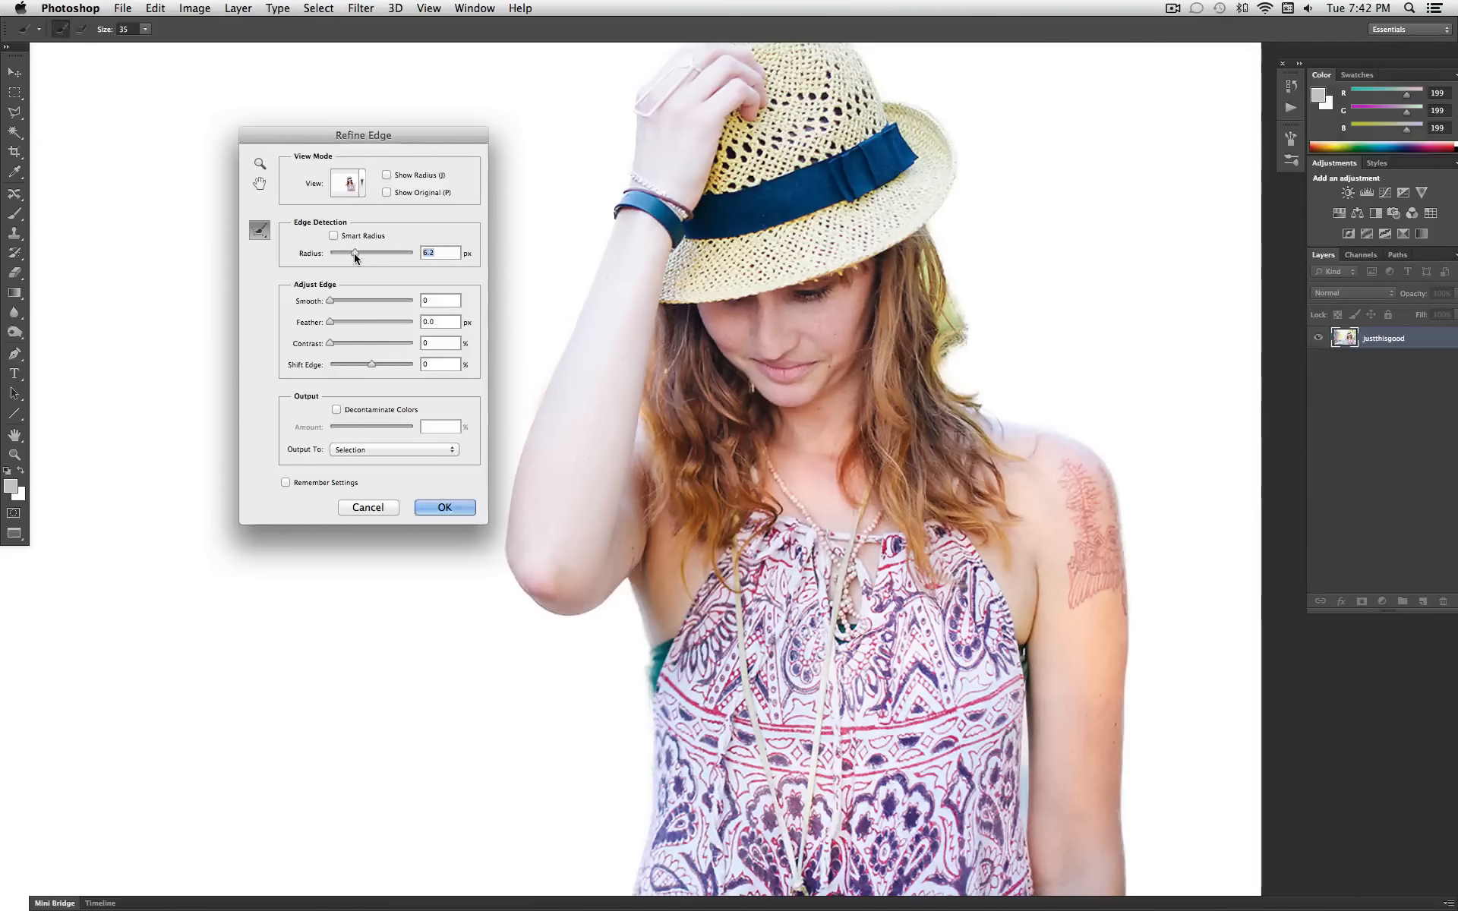
pyautogui.moveTo(354, 254); pyautogui.dragTo(335, 254)
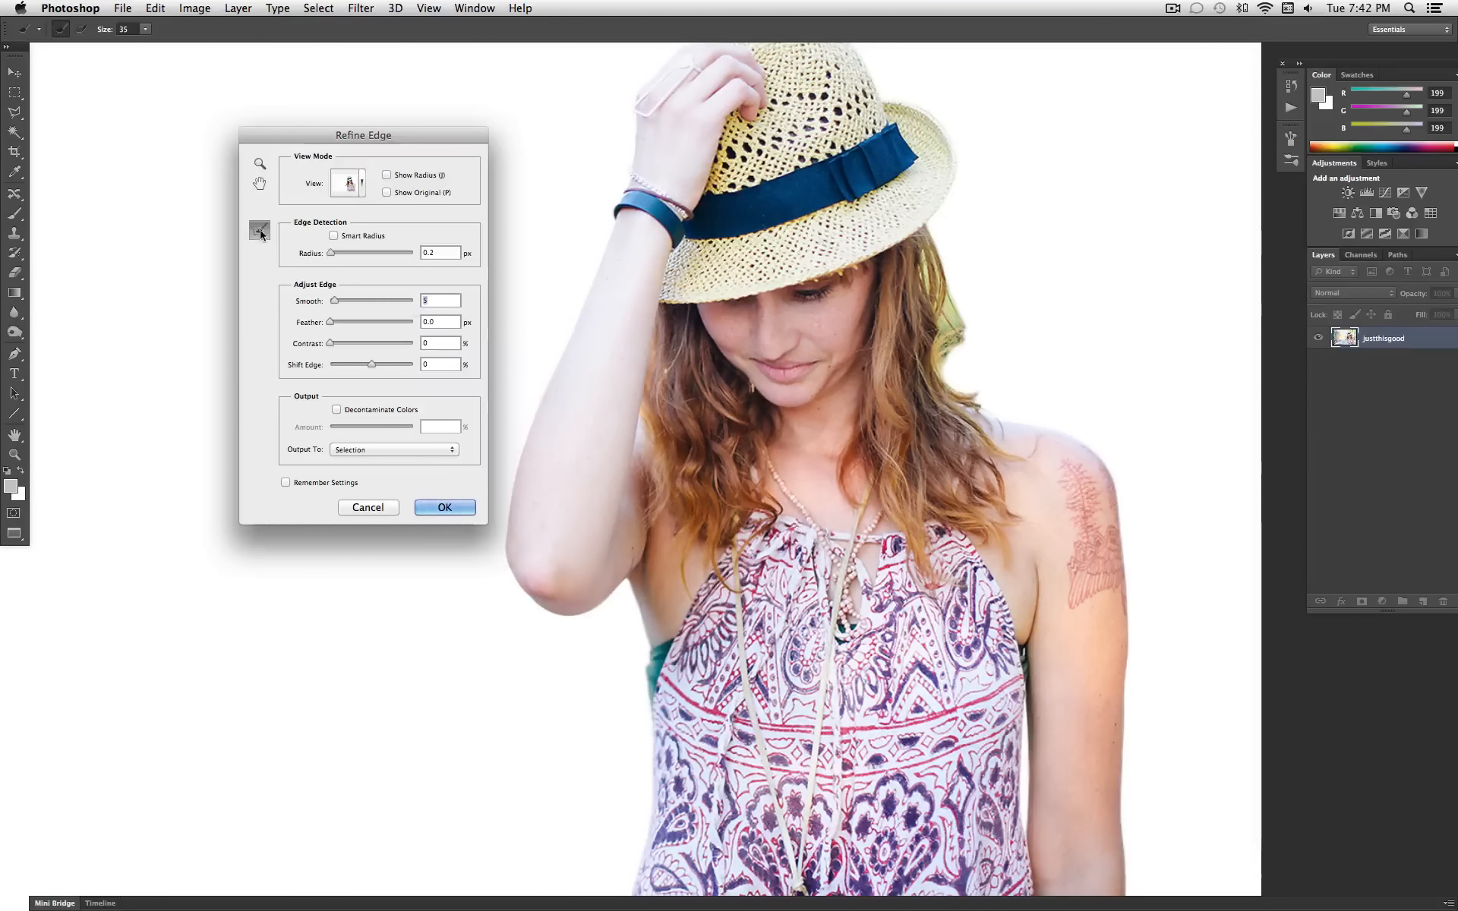
# Step: Paint over the hair's outer edge beside the neck with the Refine Radius brush at size 34
pyautogui.moveTo(261, 238); pyautogui.dragTo(313, 237)
pyautogui.click(151, 31)
pyautogui.moveTo(157, 43); pyautogui.dragTo(152, 42)
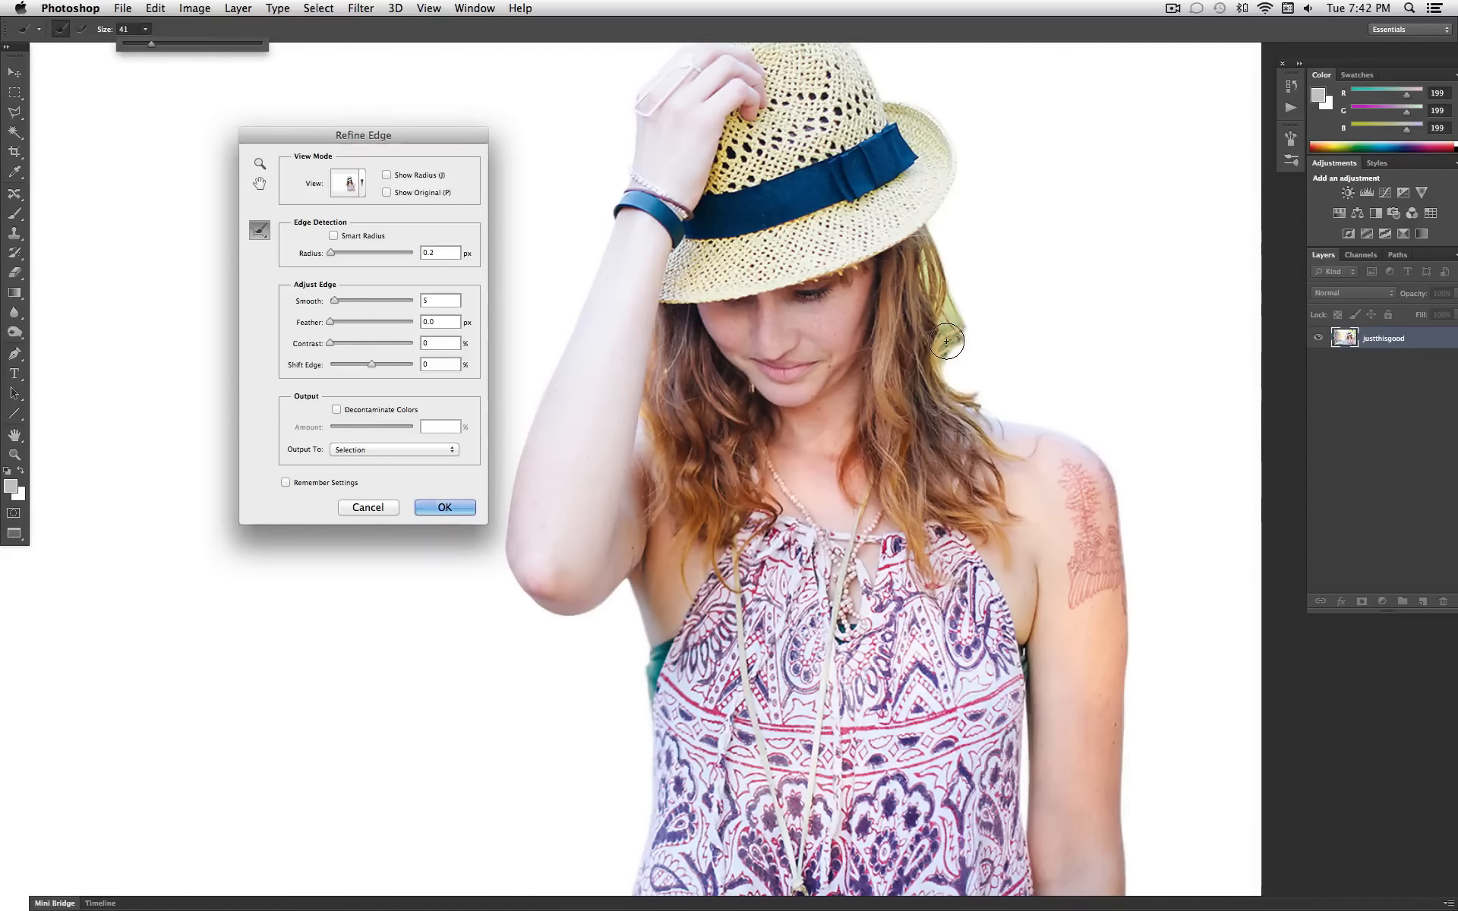
pyautogui.moveTo(151, 43); pyautogui.dragTo(148, 43)
pyautogui.moveTo(952, 319)
pyautogui.mouseDown()
pyautogui.moveTo(934, 328)
pyautogui.moveTo(938, 279)
pyautogui.moveTo(947, 406)
pyautogui.moveTo(960, 402)
pyautogui.moveTo(950, 392)
pyautogui.mouseUp()
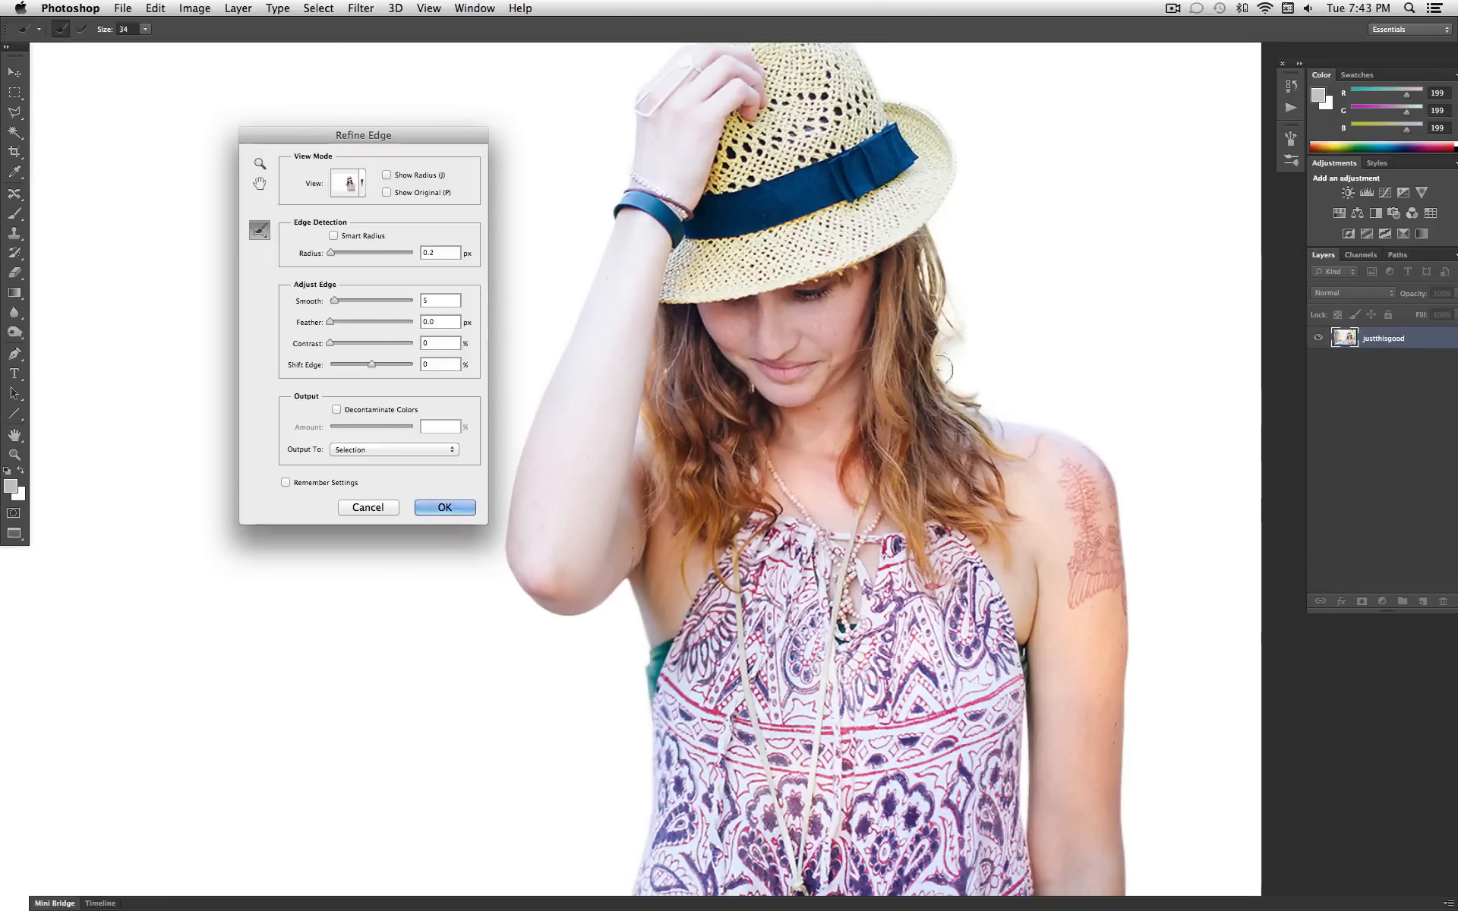
pyautogui.moveTo(930, 304)
pyautogui.mouseDown()
pyautogui.moveTo(932, 254)
pyautogui.moveTo(929, 302)
pyautogui.mouseUp()
# Step: Set the Refine Radius brush to size 15 and brush the tattooed shoulder's edge and the hair beside the raised arm
pyautogui.click(144, 28)
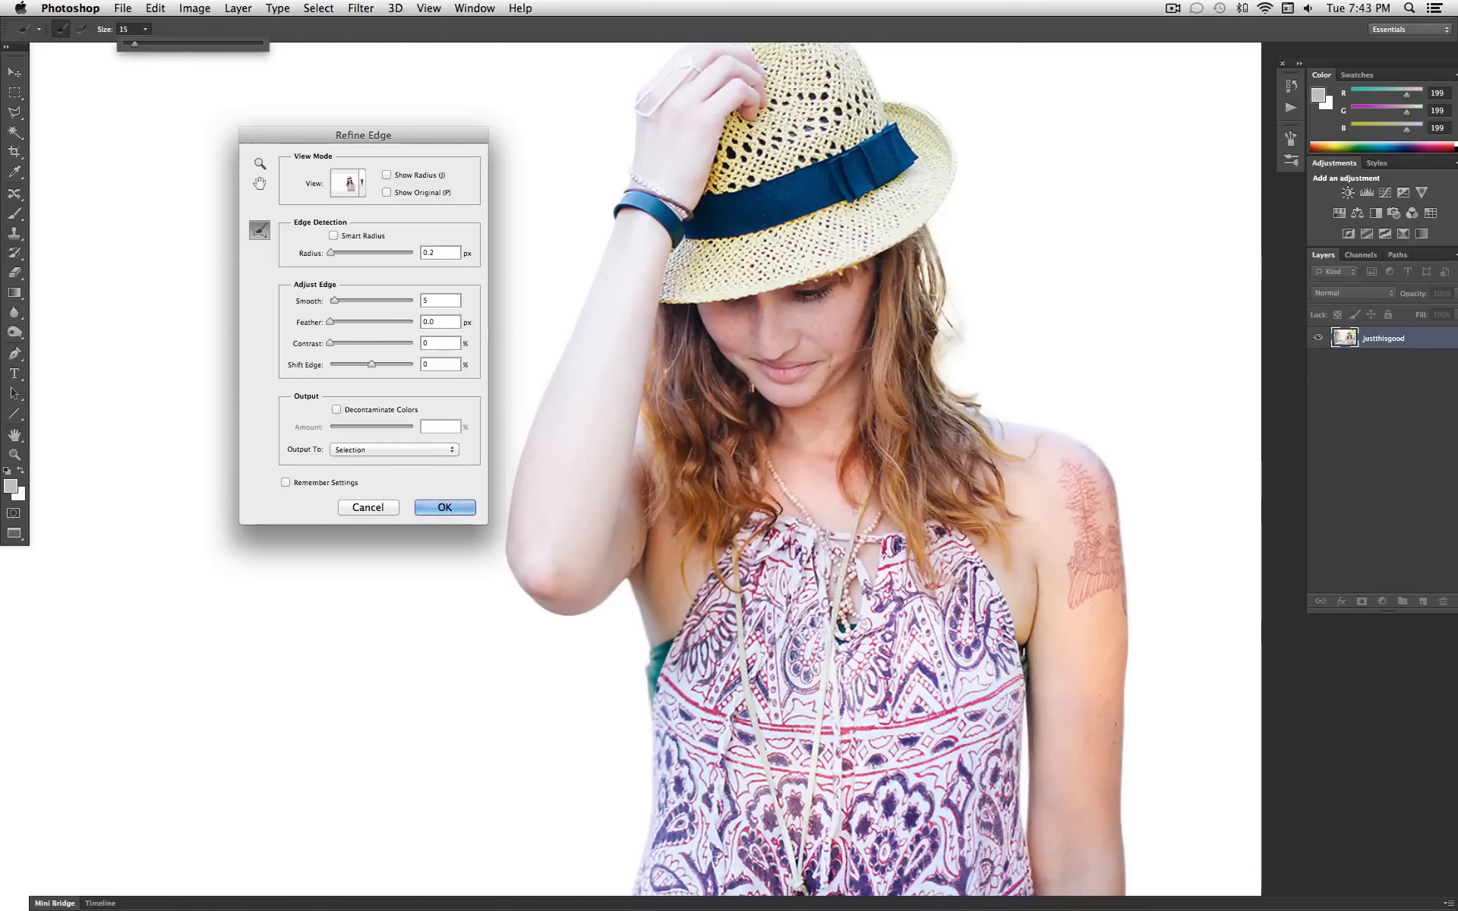
pyautogui.moveTo(1047, 431)
pyautogui.mouseDown()
pyautogui.moveTo(1071, 440)
pyautogui.moveTo(1132, 524)
pyautogui.moveTo(1089, 456)
pyautogui.moveTo(1103, 465)
pyautogui.moveTo(1116, 535)
pyautogui.moveTo(1164, 542)
pyautogui.moveTo(1151, 569)
pyautogui.mouseUp()
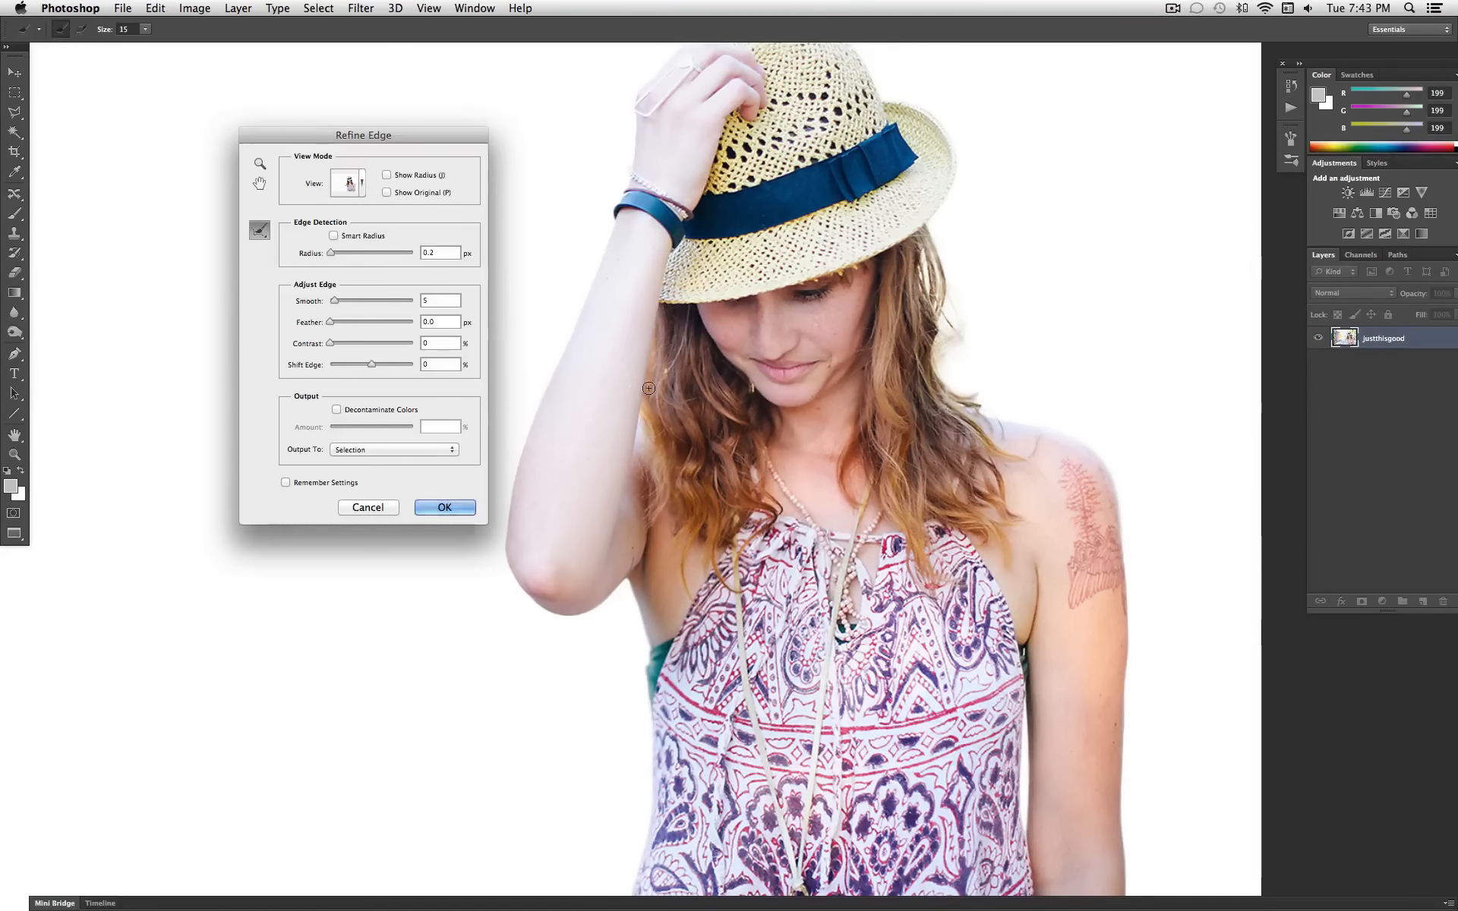
pyautogui.moveTo(628, 372); pyautogui.dragTo(649, 388)
# Step: Preview the refined selection On Black and apply the Refine Edge settings with output to Selection
pyautogui.hscroll(3, 649, 388)
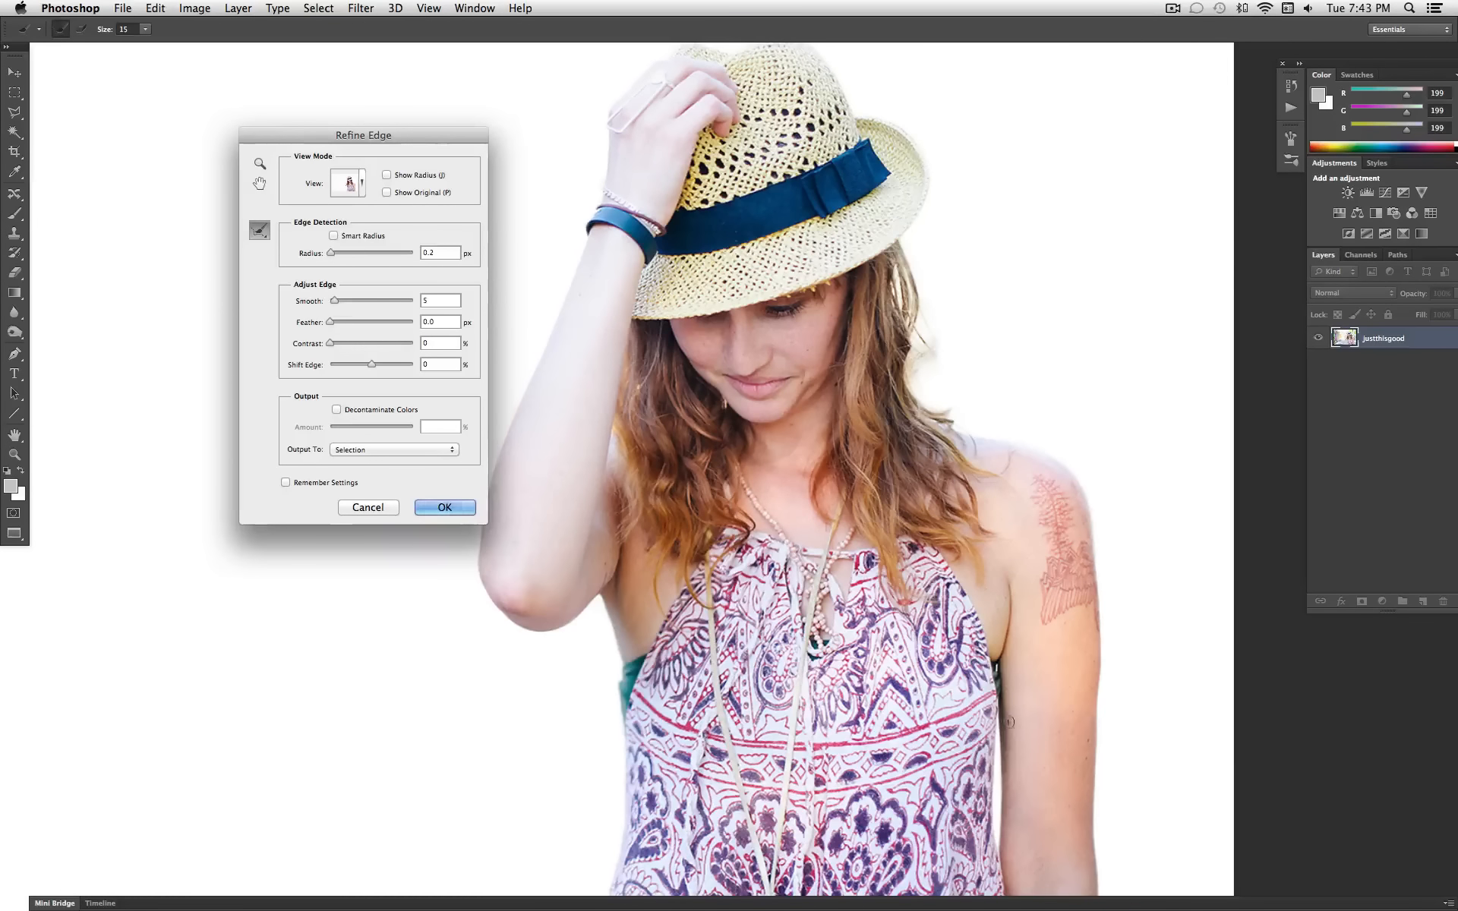
pyautogui.scroll(1, 1084, 645)
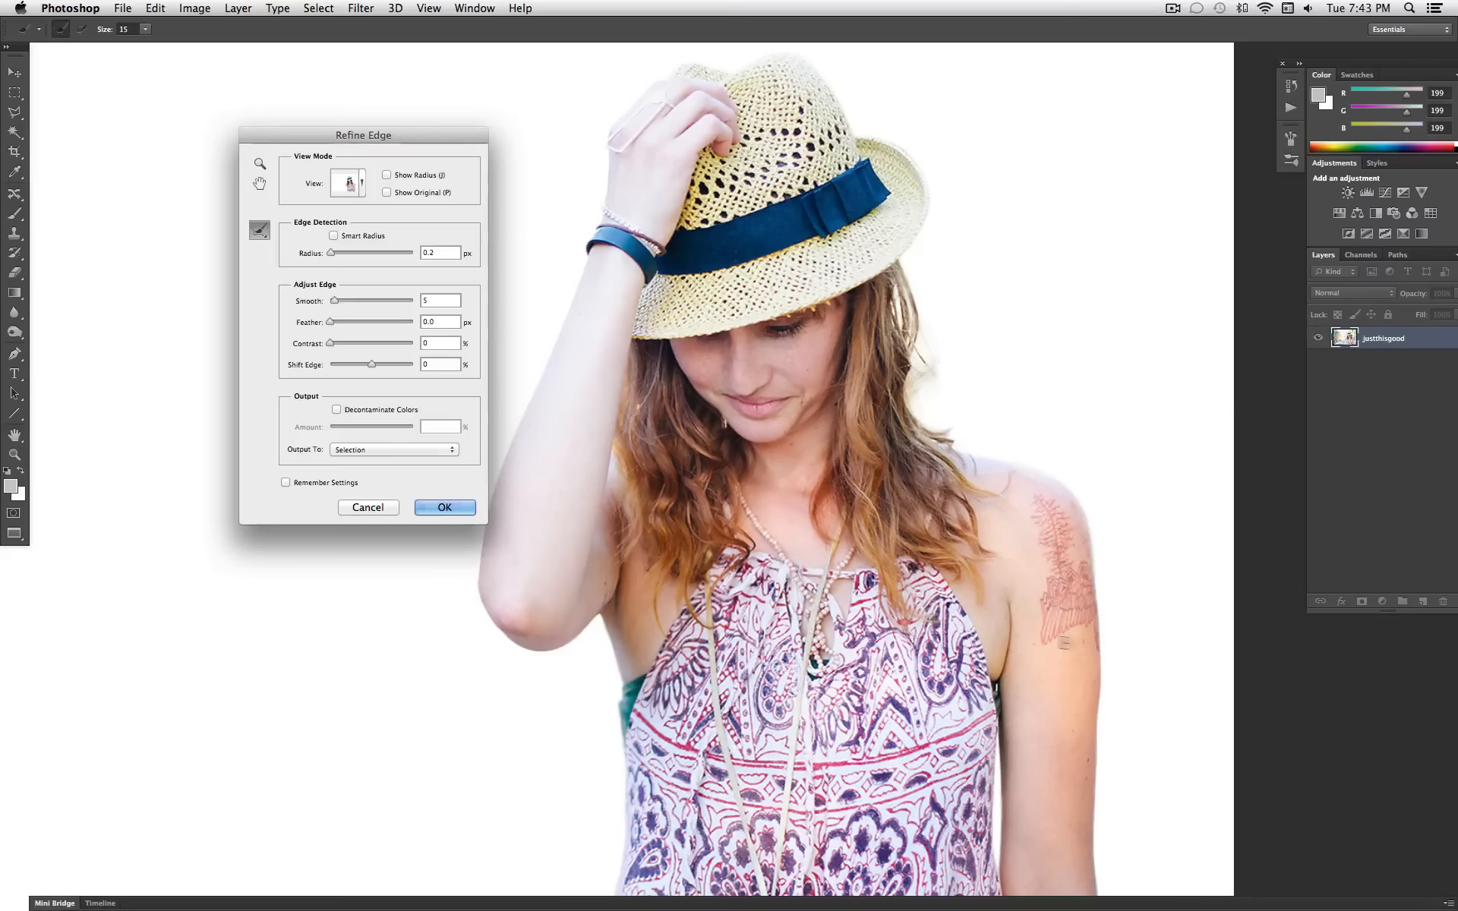
pyautogui.click(362, 186)
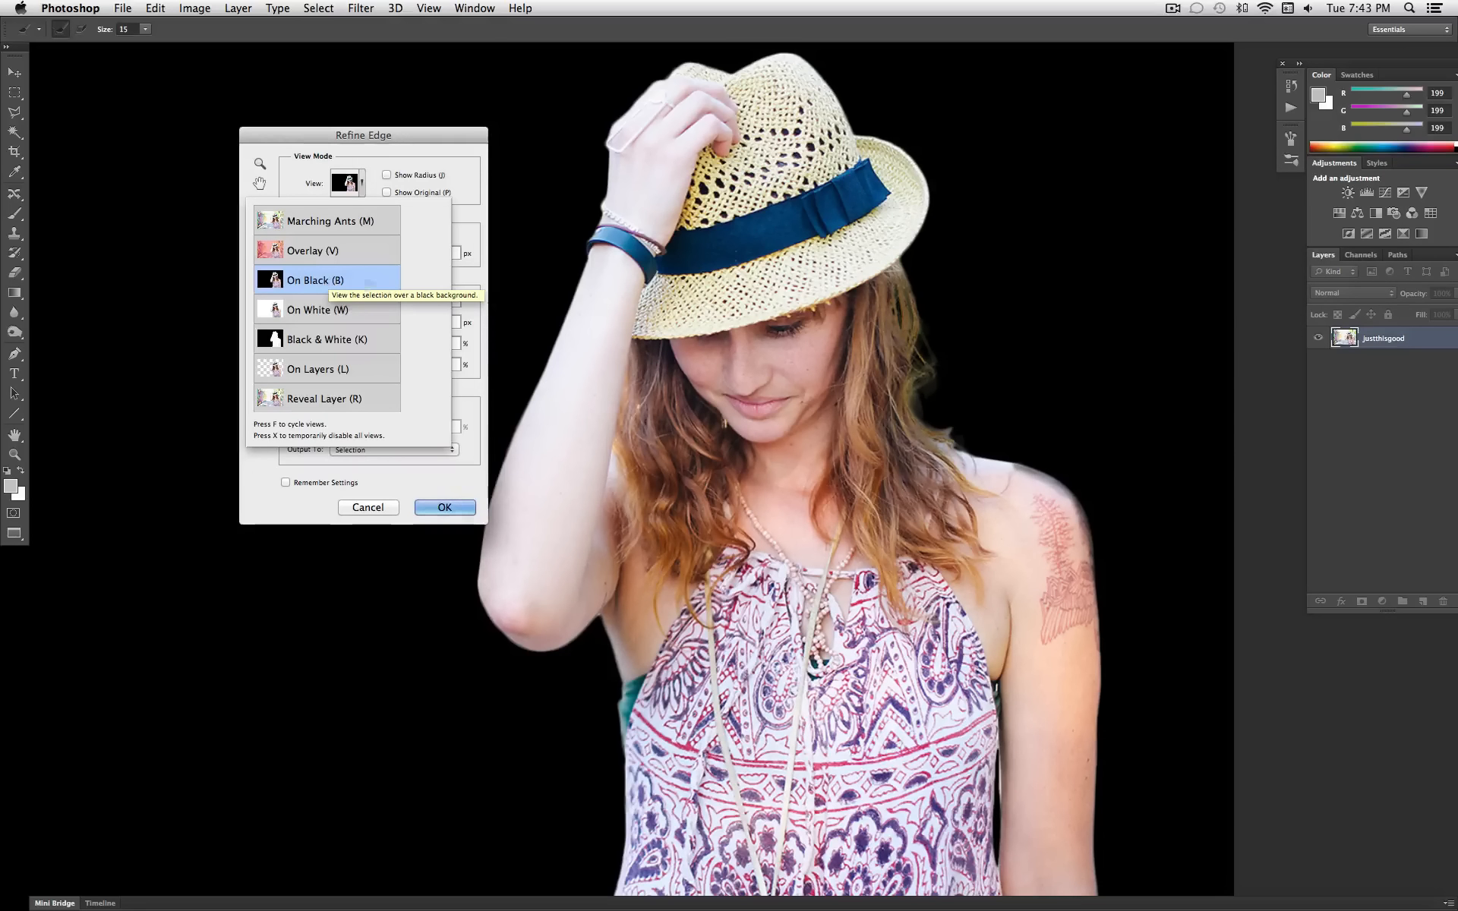
pyautogui.click(445, 481)
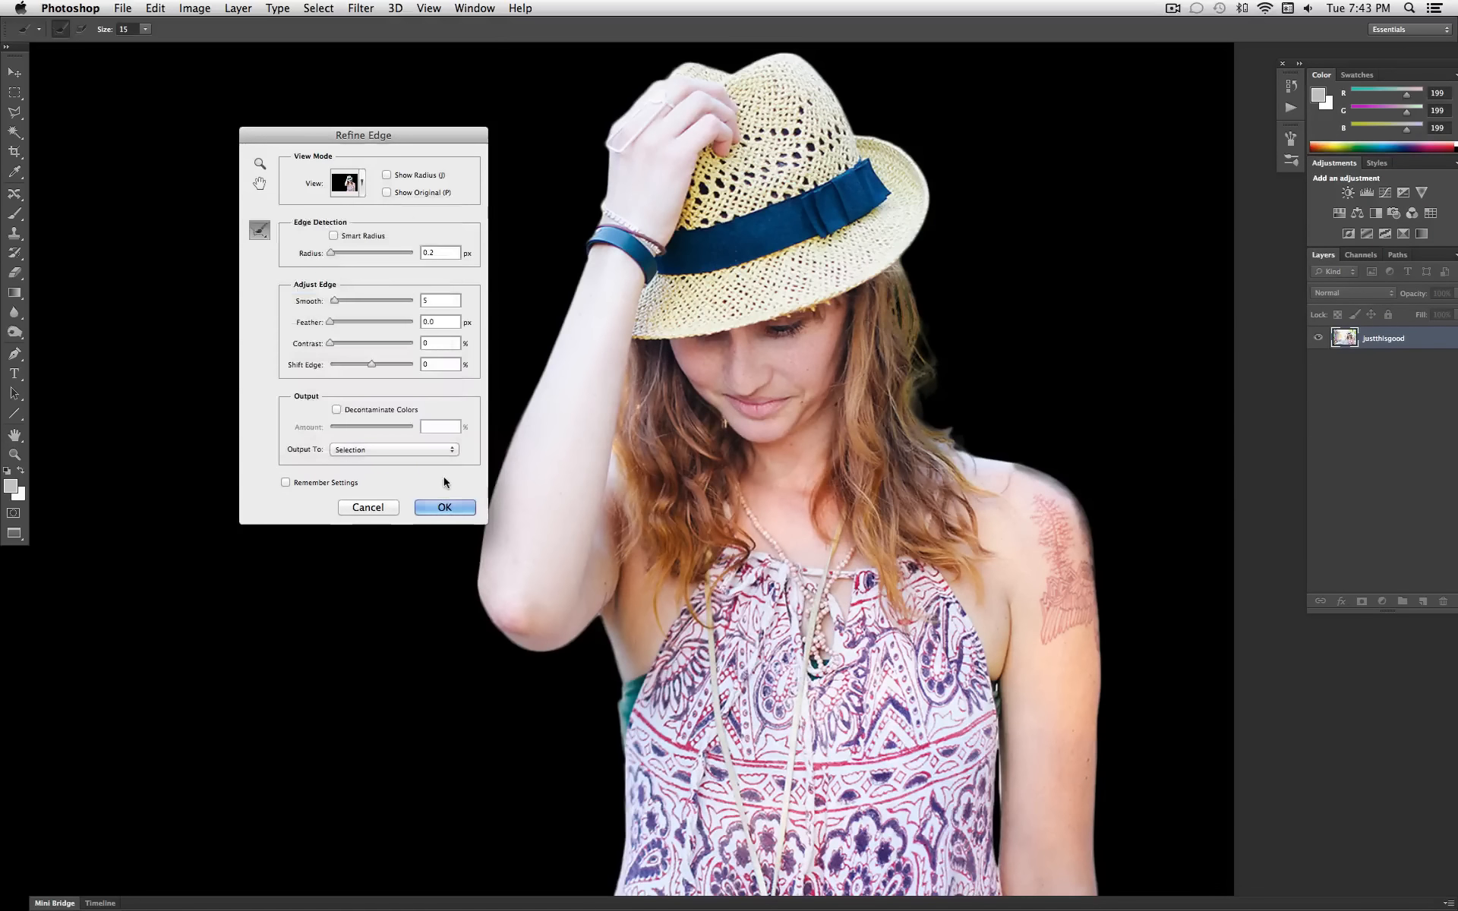
pyautogui.click(462, 511)
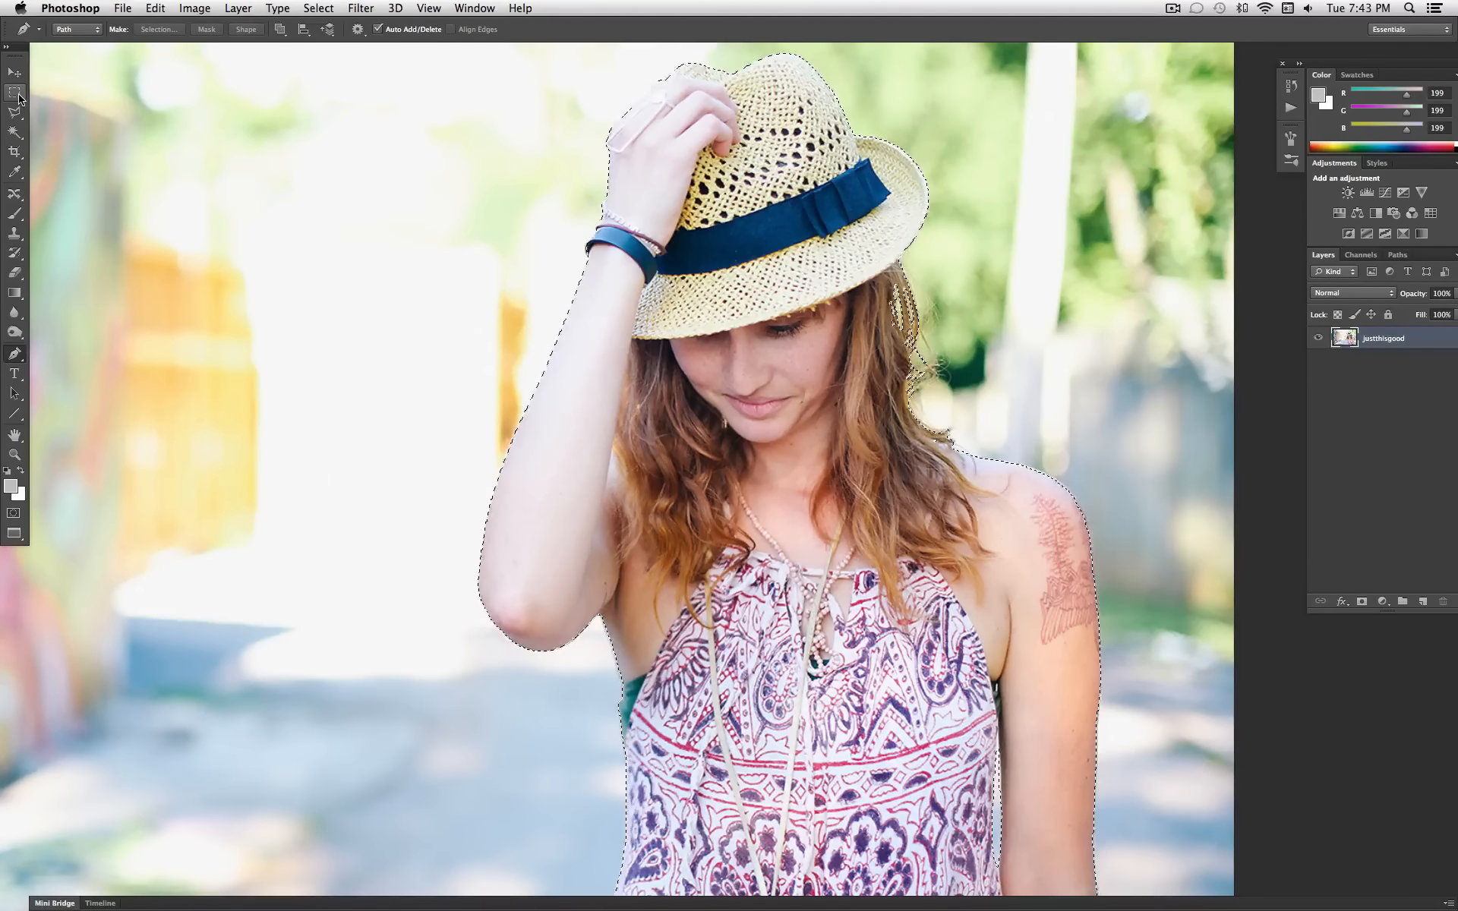
# Step: Switch to the Rectangular Marquee tool and copy the selected woman to a new layer with Layer Via Copy
pyautogui.click(16, 94)
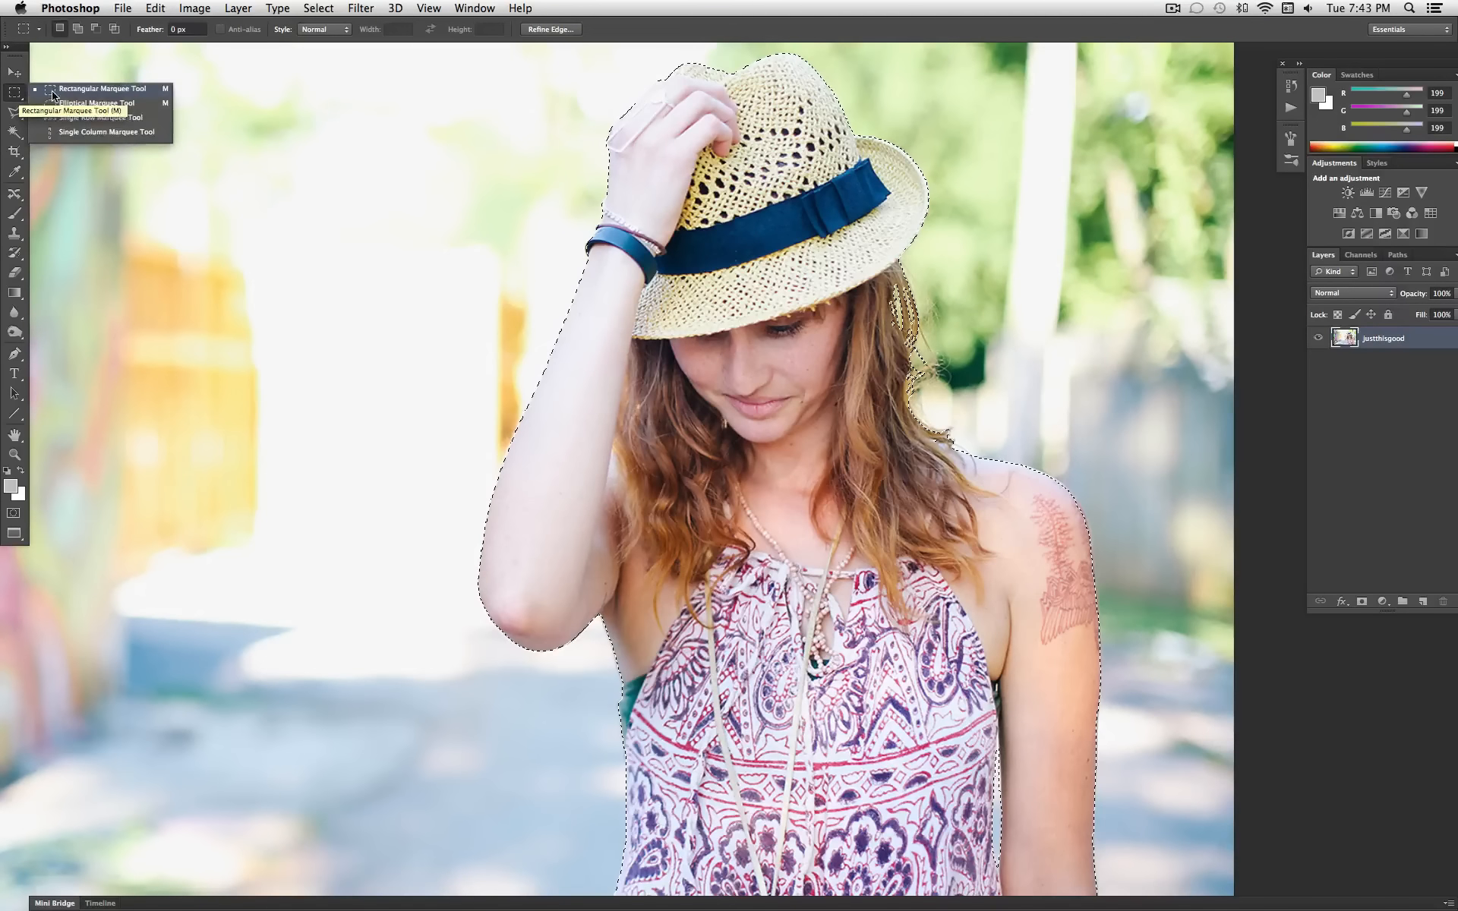
pyautogui.click(51, 90)
pyautogui.rightClick(789, 320)
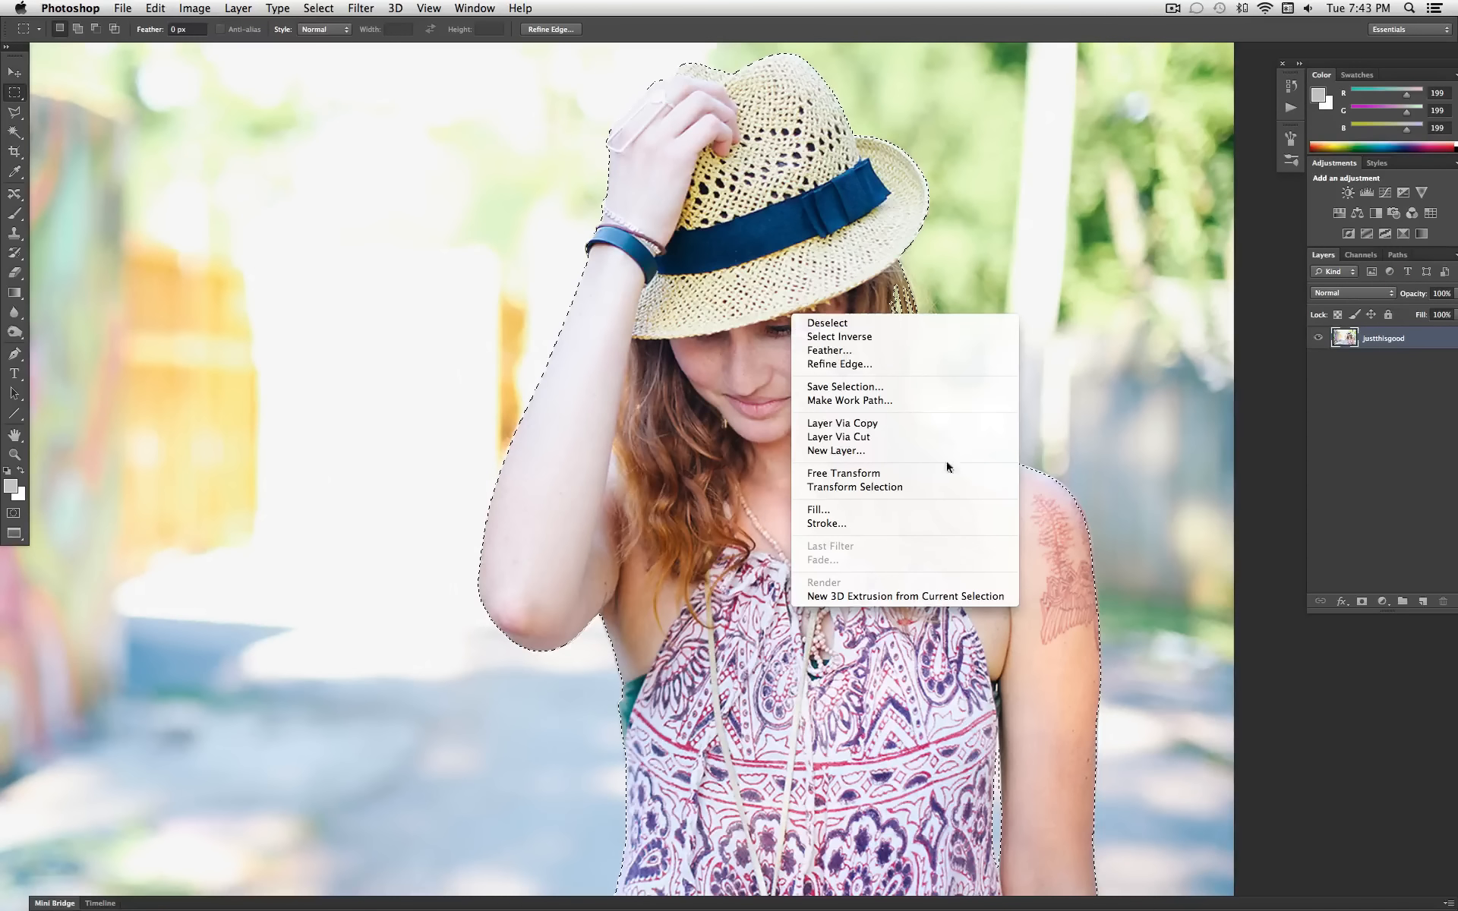
pyautogui.click(952, 429)
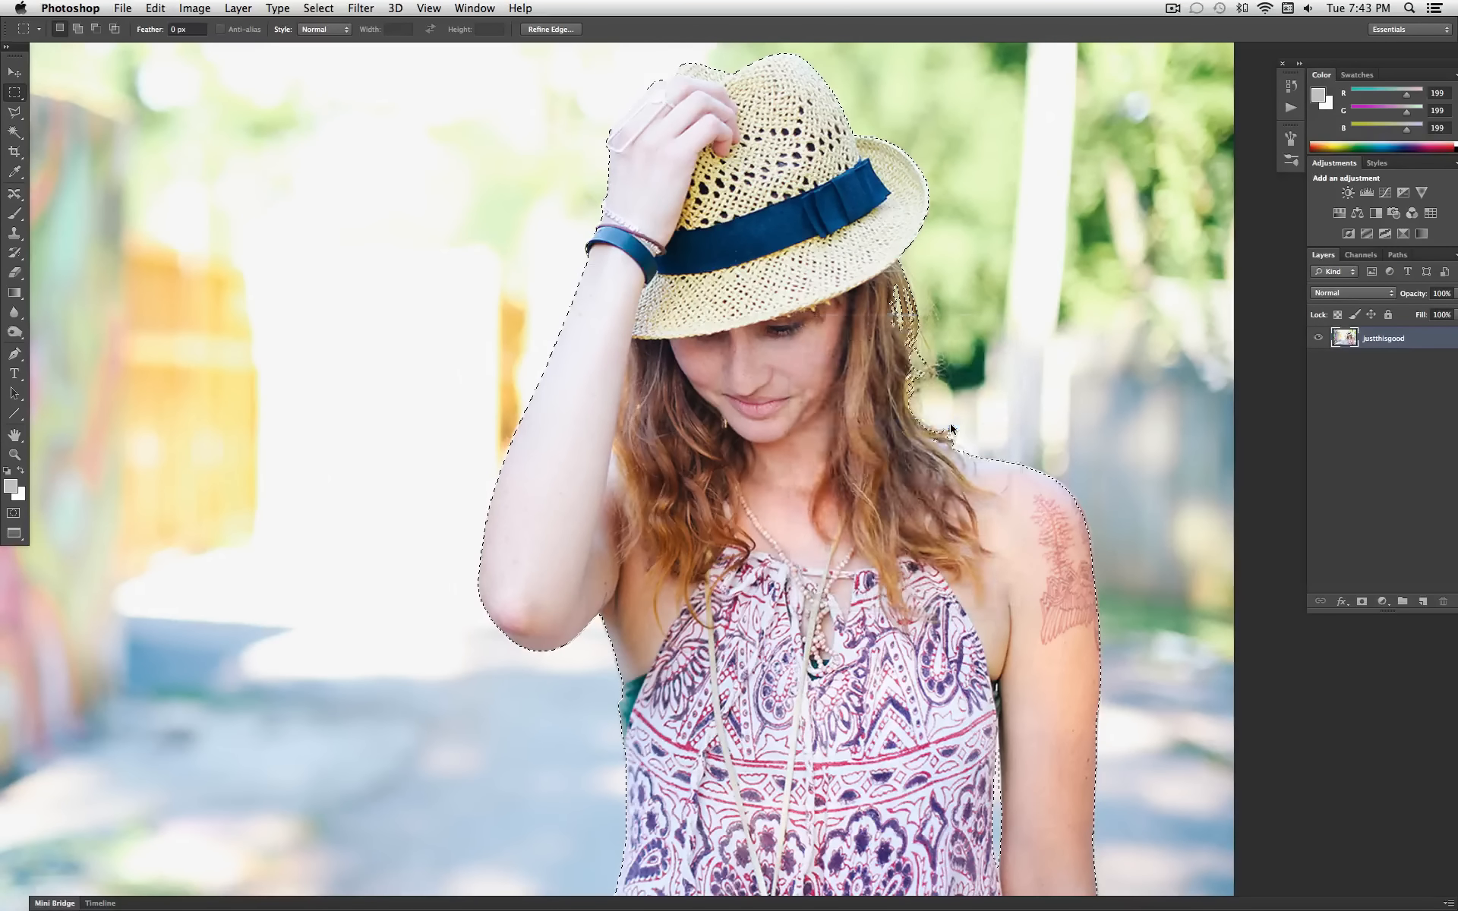
# Step: Hide the justthisgood layer to inspect the cutout on transparency, and show it again
pyautogui.click(1319, 362)
pyautogui.hscroll(-5, 1165, 381)
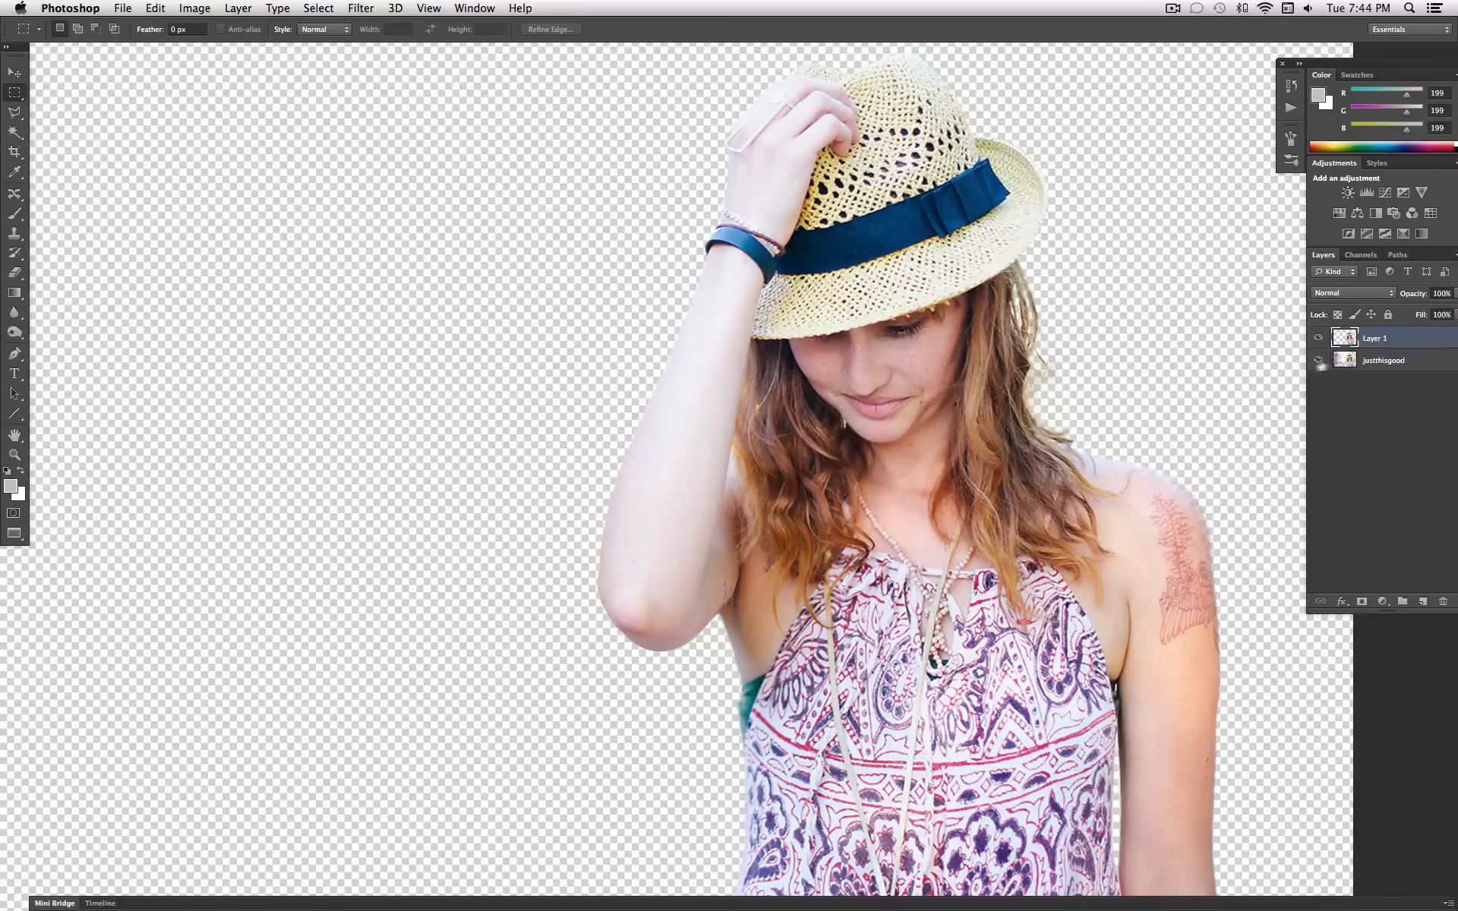
pyautogui.click(1318, 361)
# Step: Add a Solid Color fill layer directly above the justthisgood layer with Normal mode and 100% opacity
pyautogui.click(1369, 361)
pyautogui.click(238, 8)
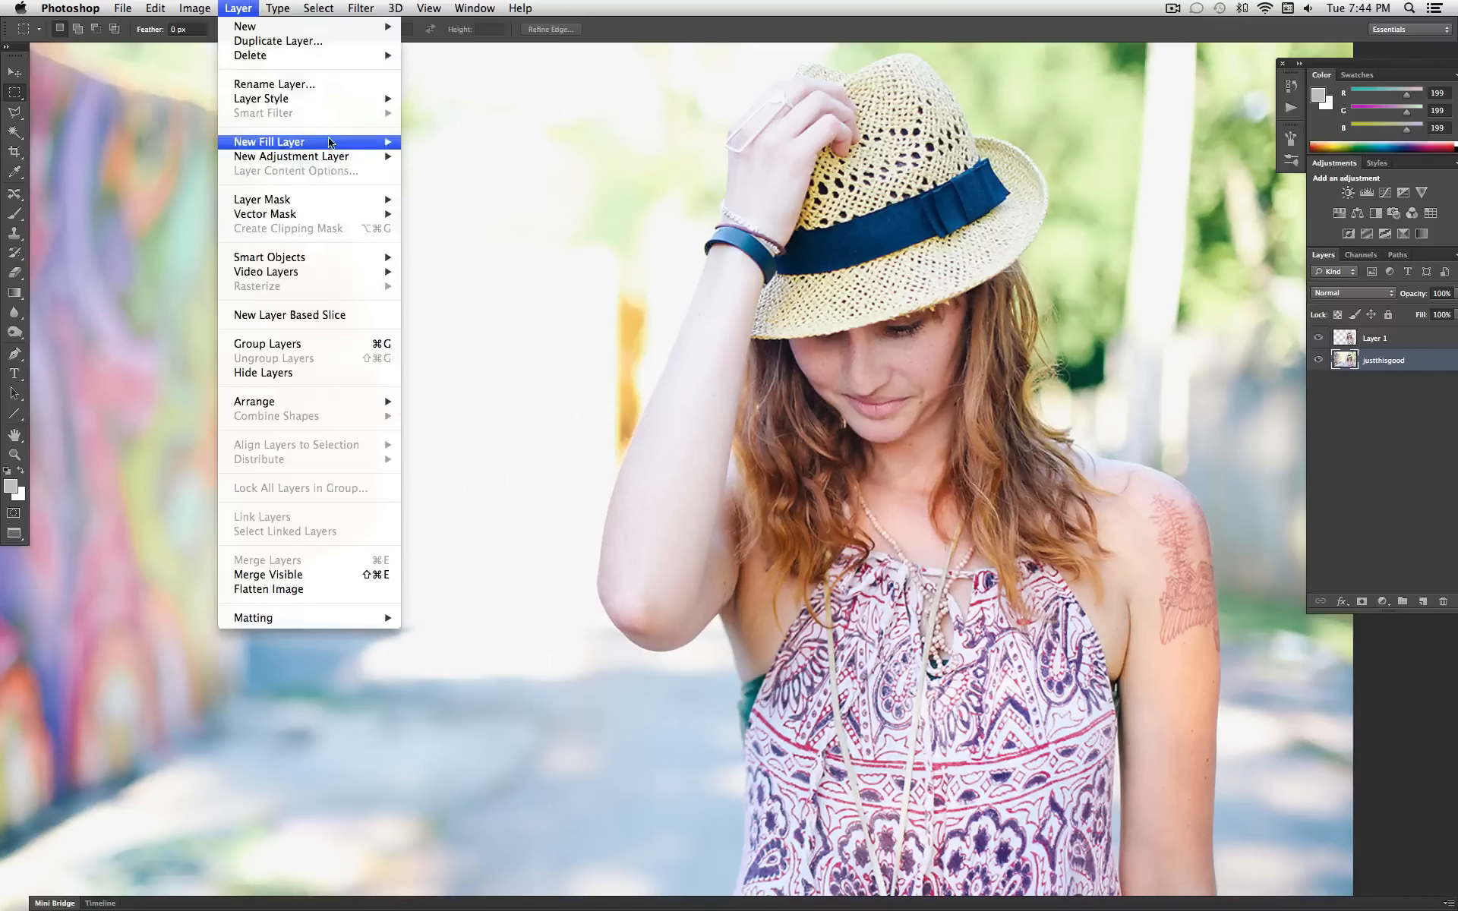
pyautogui.moveTo(364, 142)
pyautogui.click(434, 149)
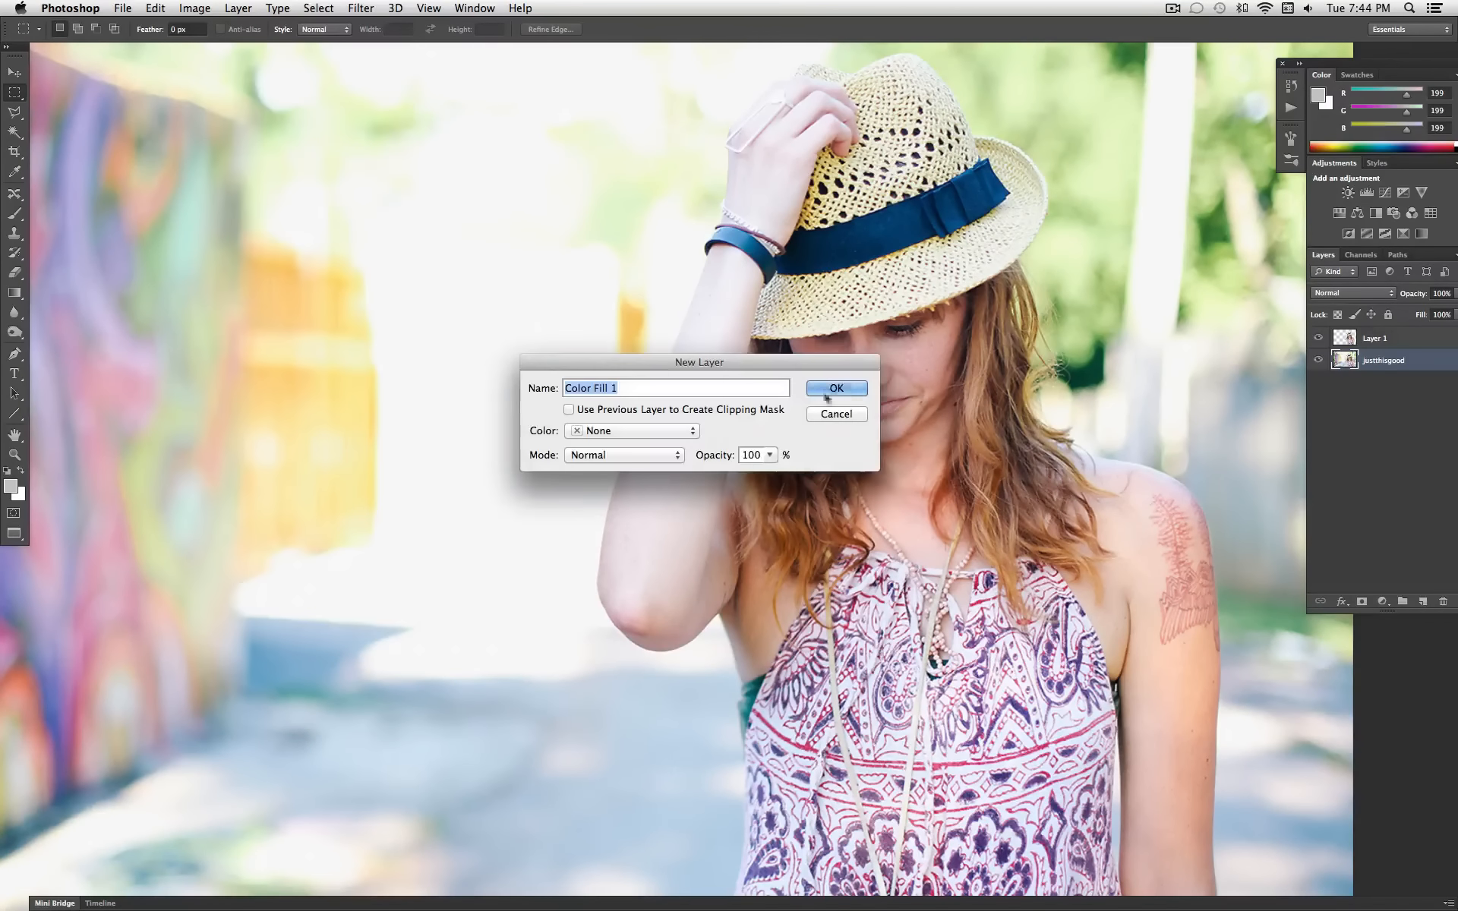
pyautogui.click(835, 389)
# Step: Set the fill layer's colour to the muted blue 8eabba and return to the Marquee tool
pyautogui.click(339, 691)
pyautogui.moveTo(339, 691)
pyautogui.mouseDown()
pyautogui.moveTo(297, 729)
pyautogui.moveTo(222, 686)
pyautogui.mouseUp()
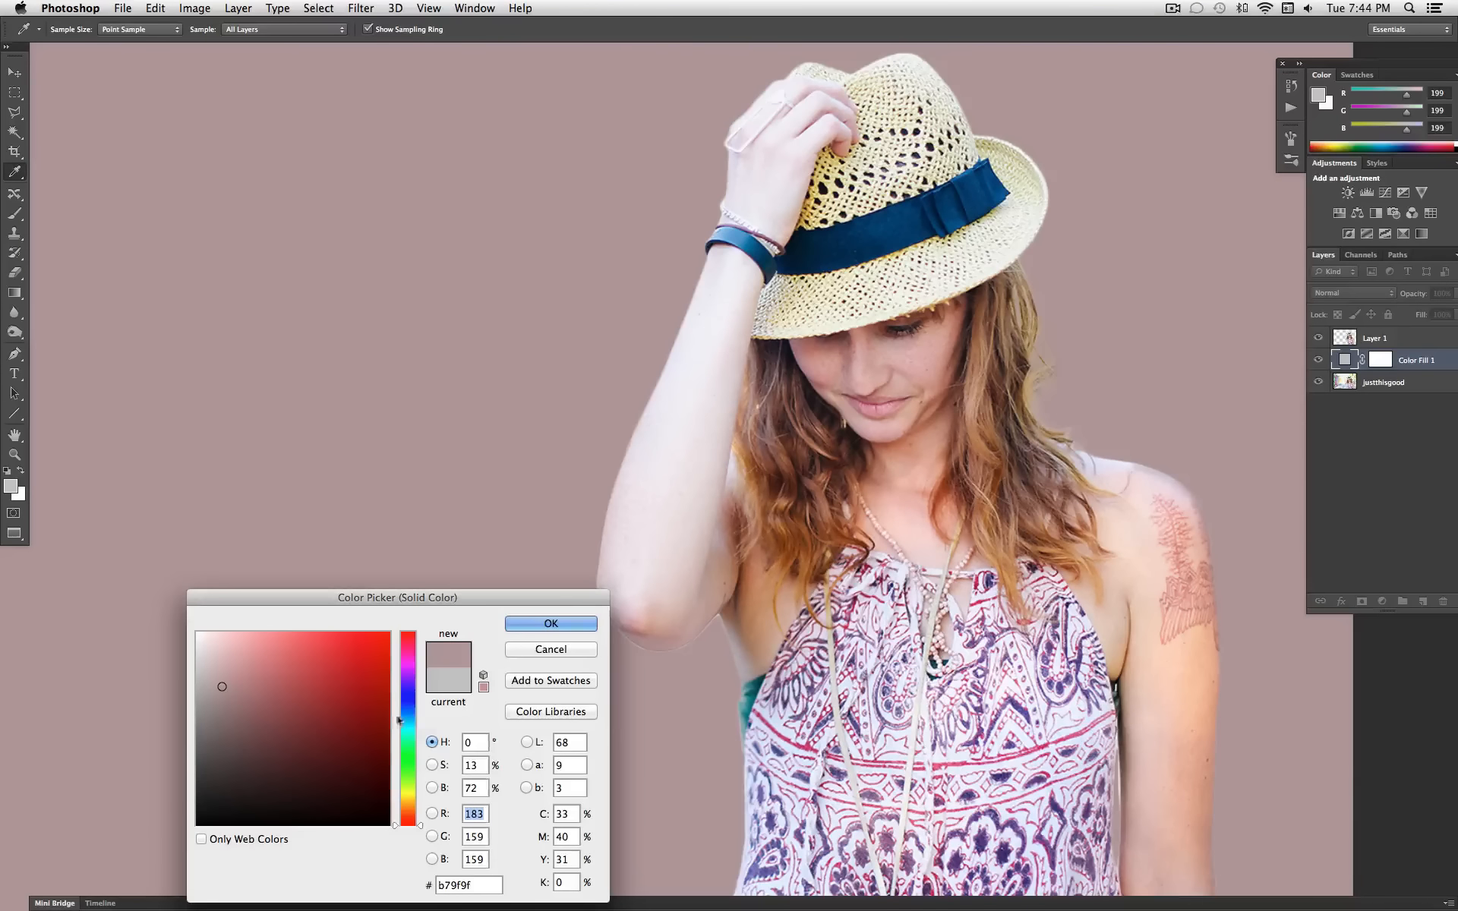
pyautogui.moveTo(405, 803); pyautogui.dragTo(398, 717)
pyautogui.moveTo(249, 691)
pyautogui.mouseDown()
pyautogui.moveTo(251, 657)
pyautogui.moveTo(242, 684)
pyautogui.mouseUp()
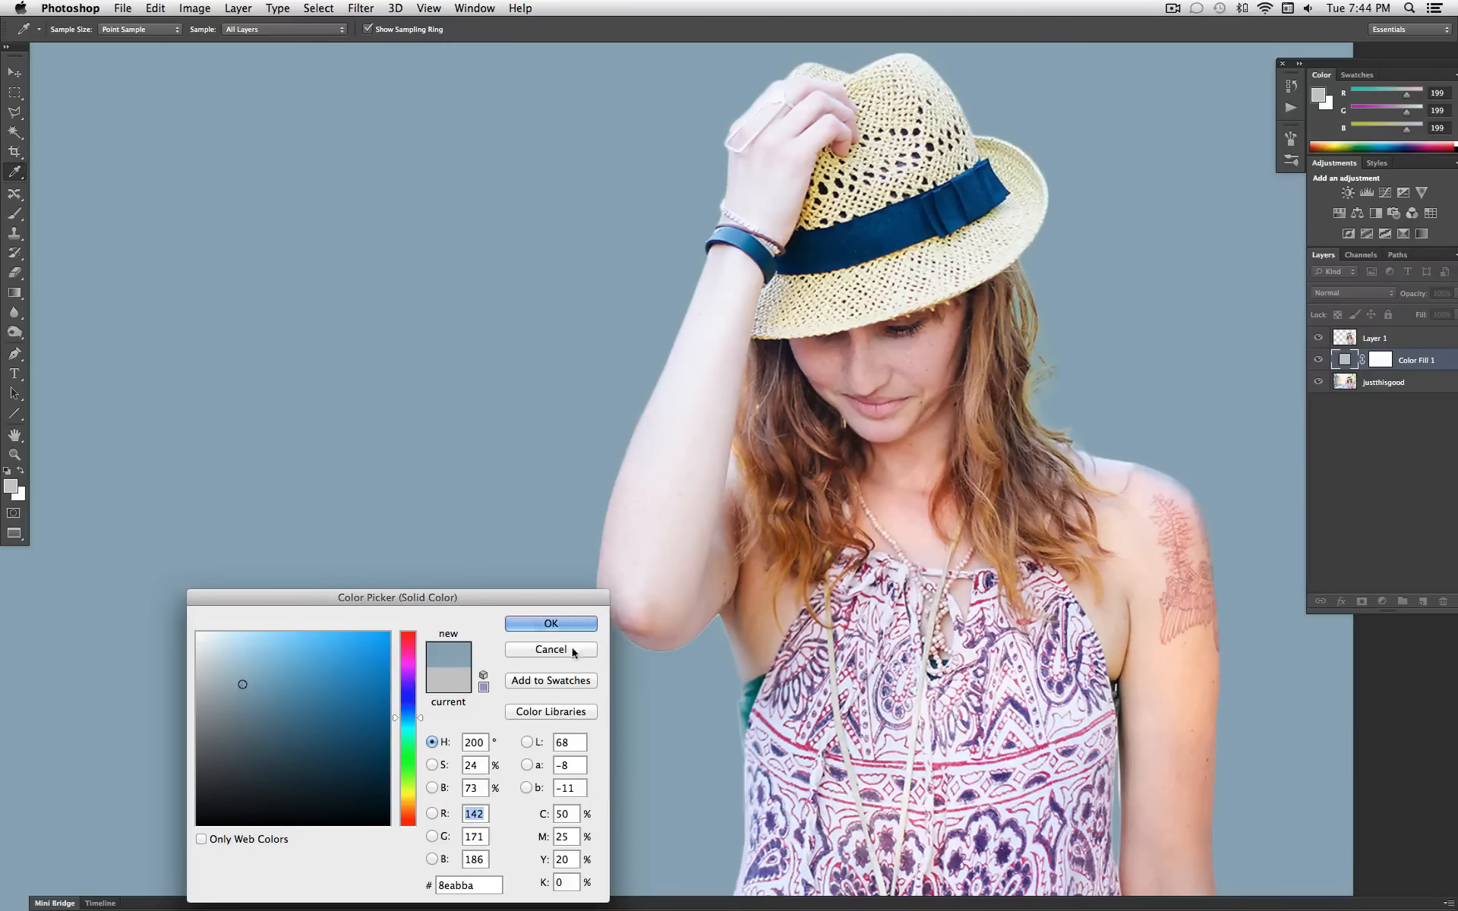
pyautogui.click(551, 623)
pyautogui.press('m')
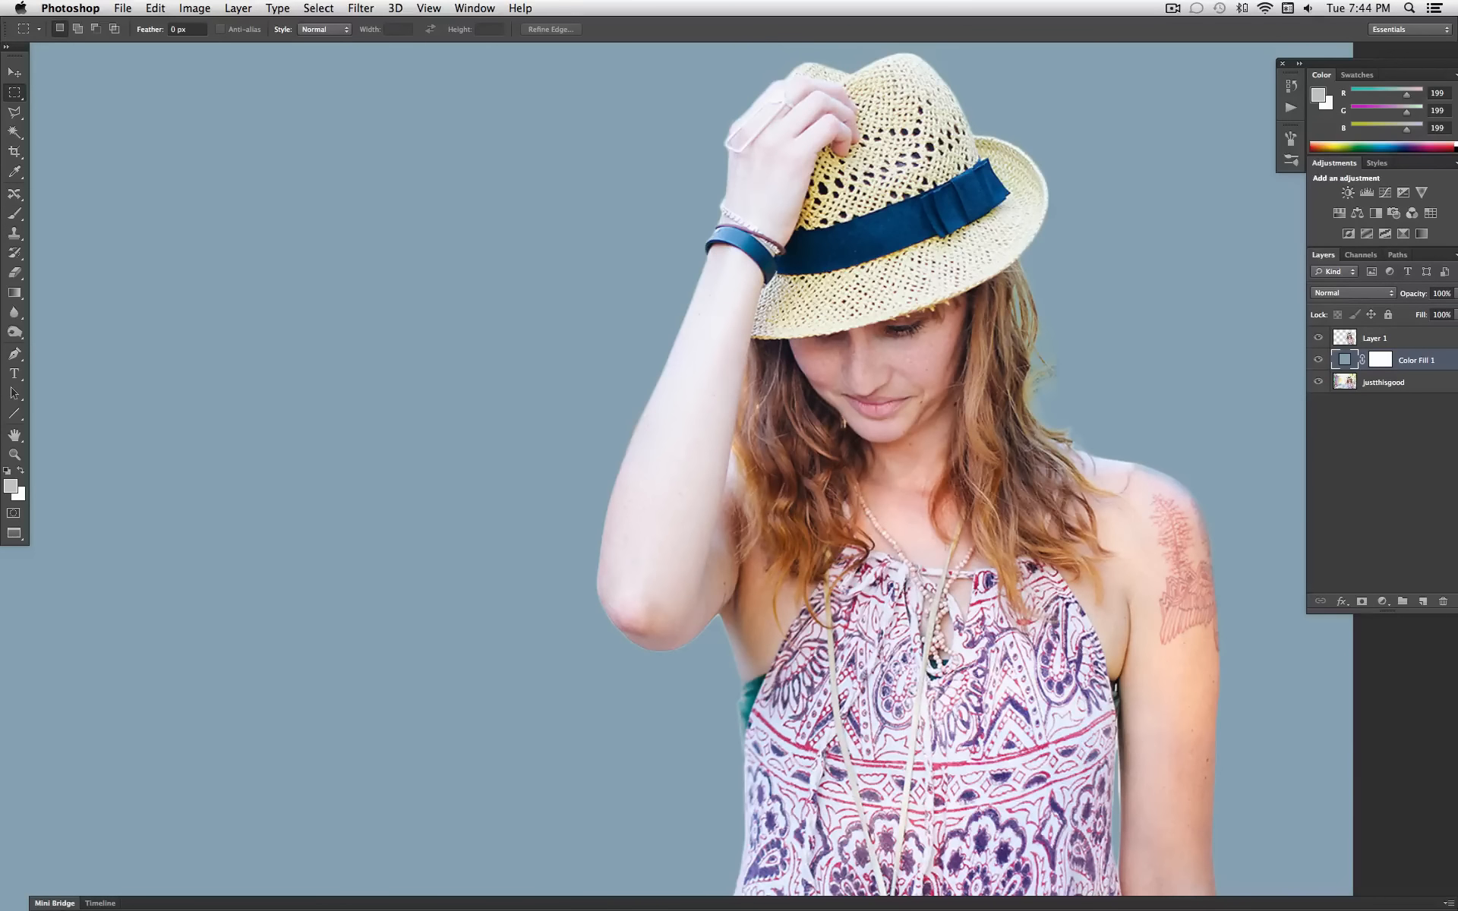
# Step: Zoom out to examine the whole cutout against the blue background and activate the Pen tool
pyautogui.click(425, 7)
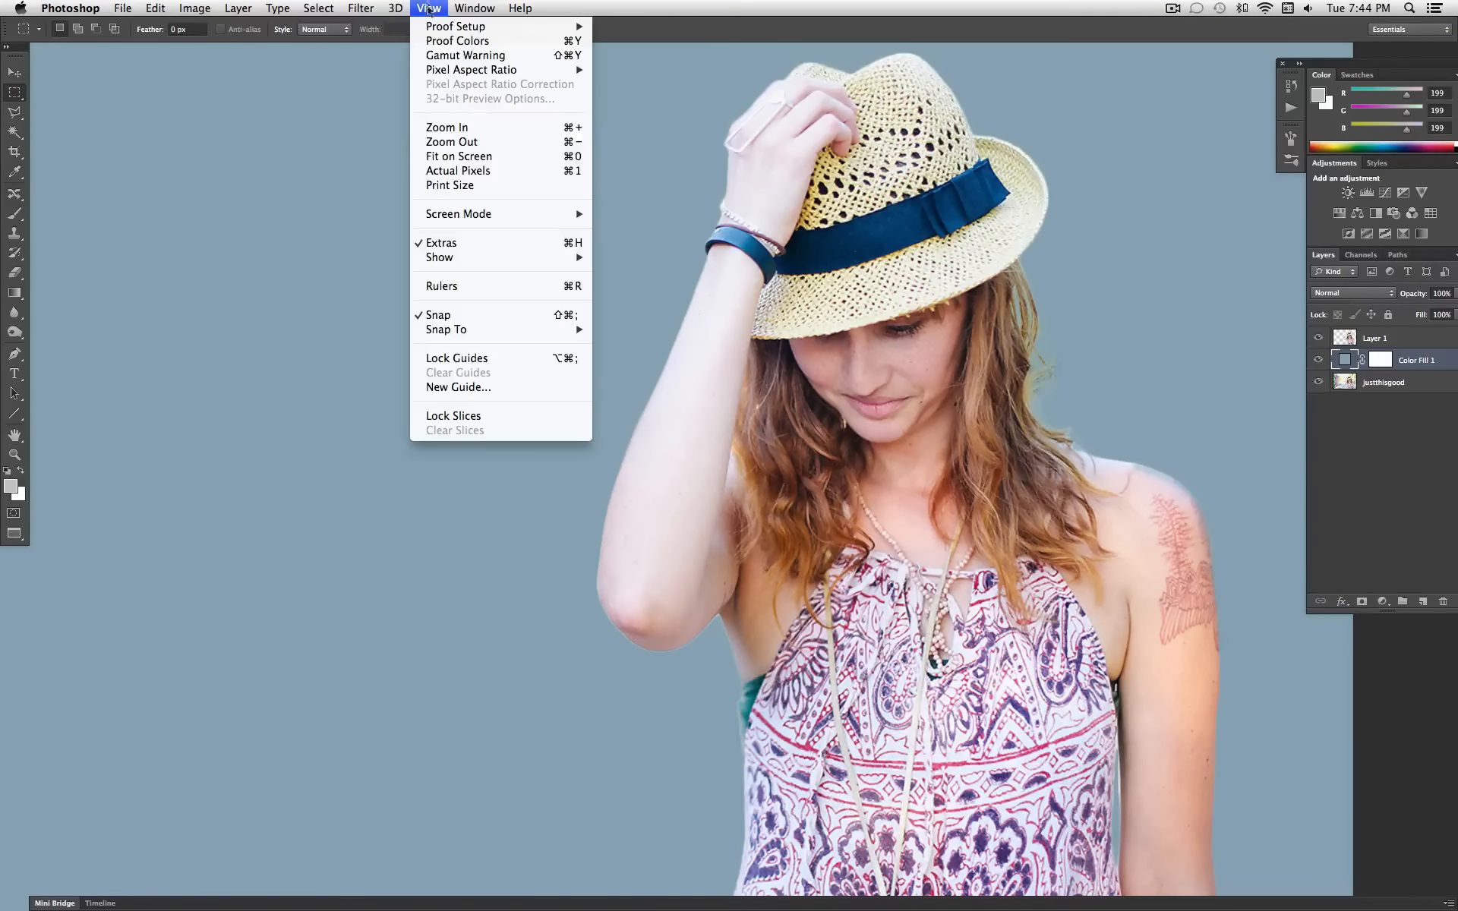
pyautogui.click(488, 140)
pyautogui.hscroll(3, 487, 142)
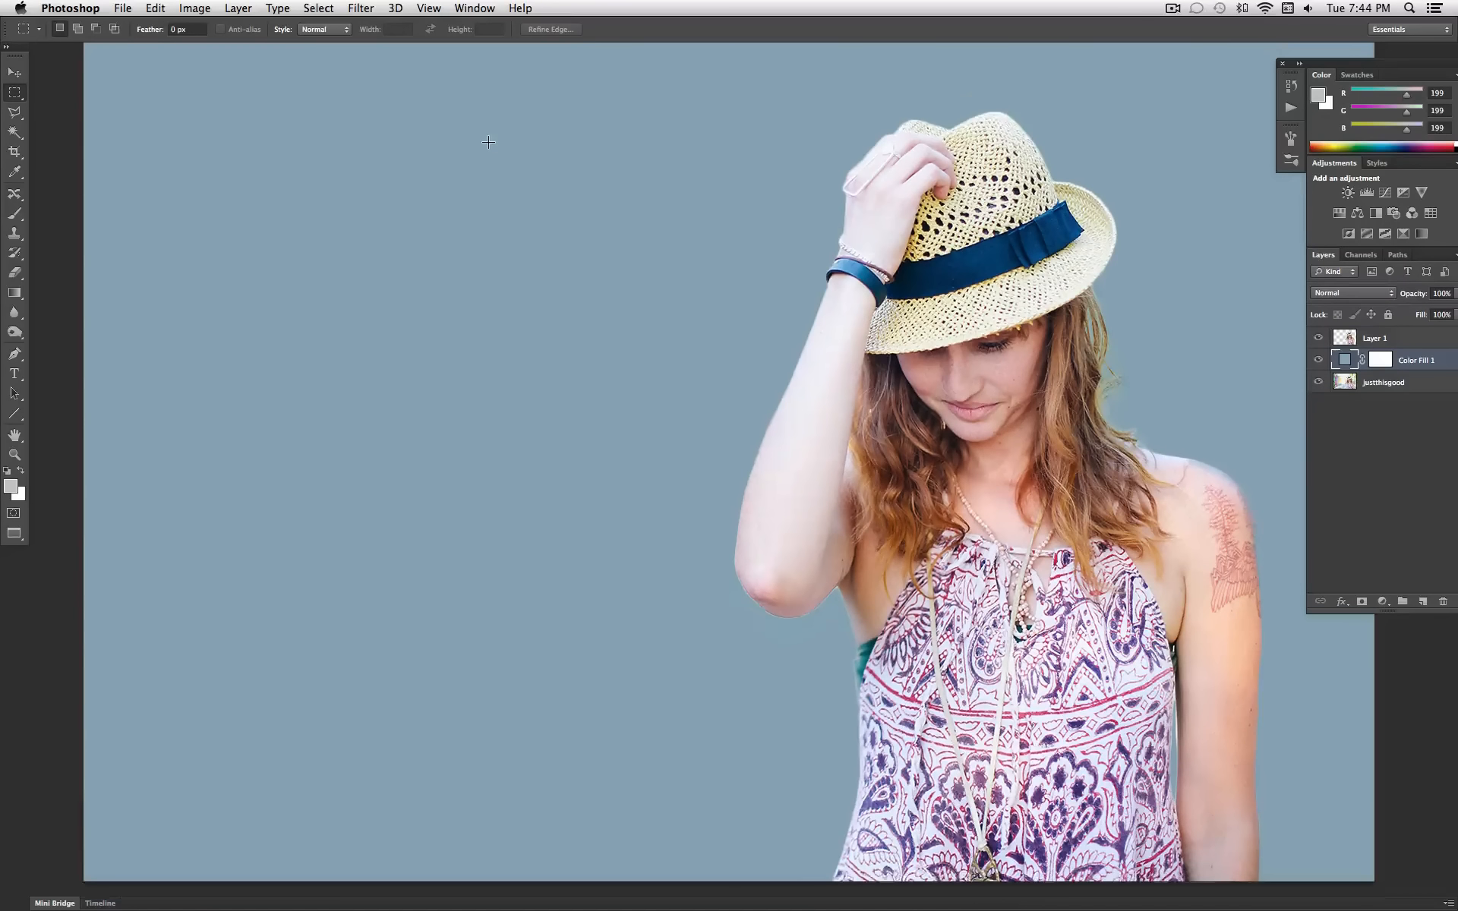
pyautogui.scroll(-2, 488, 142)
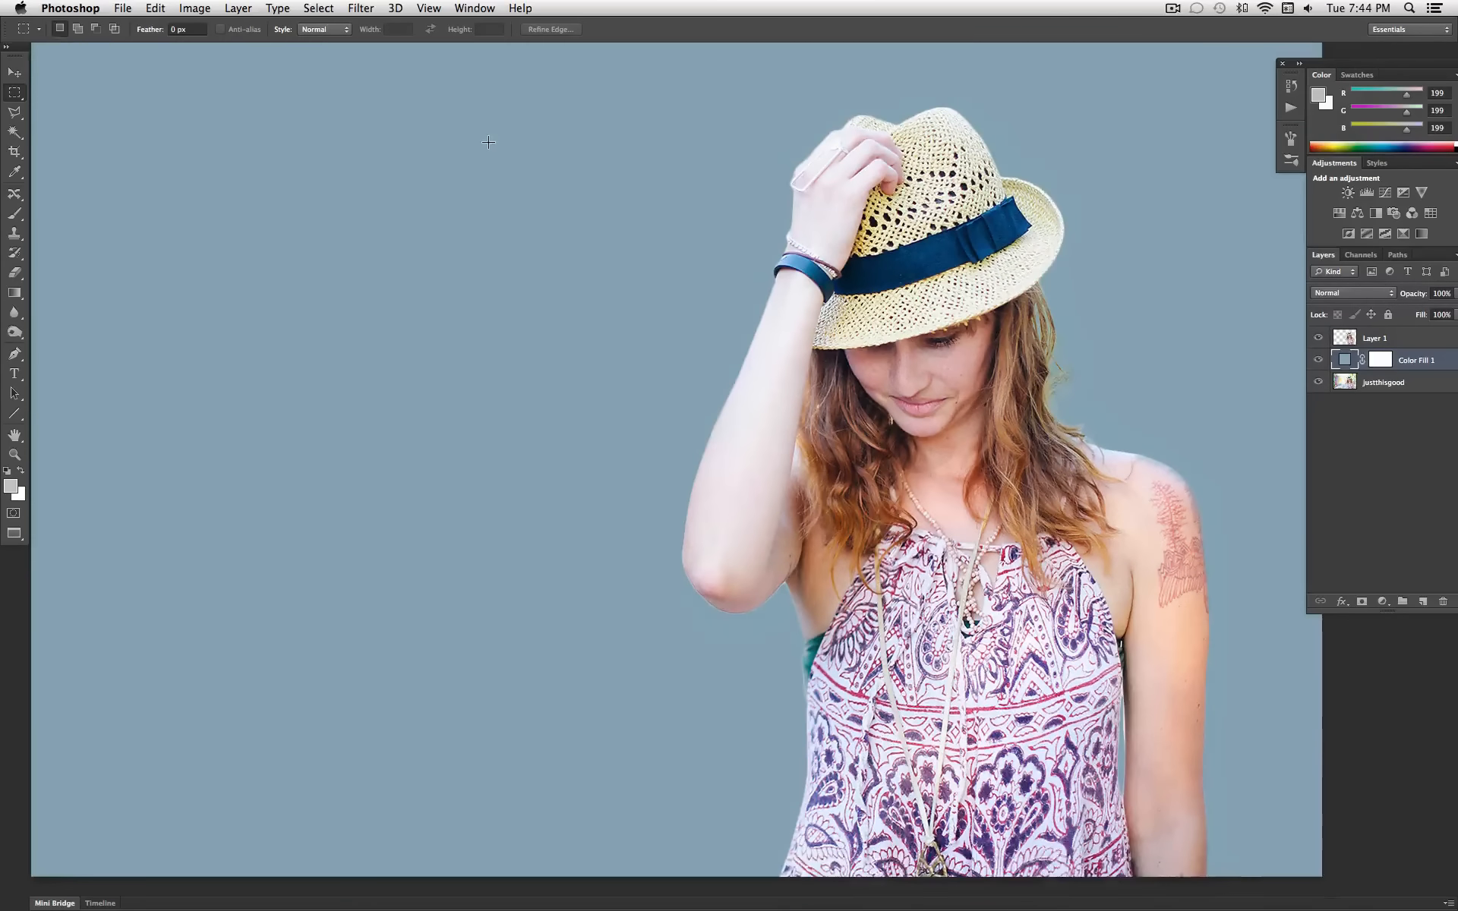
pyautogui.hscroll(-2, 489, 142)
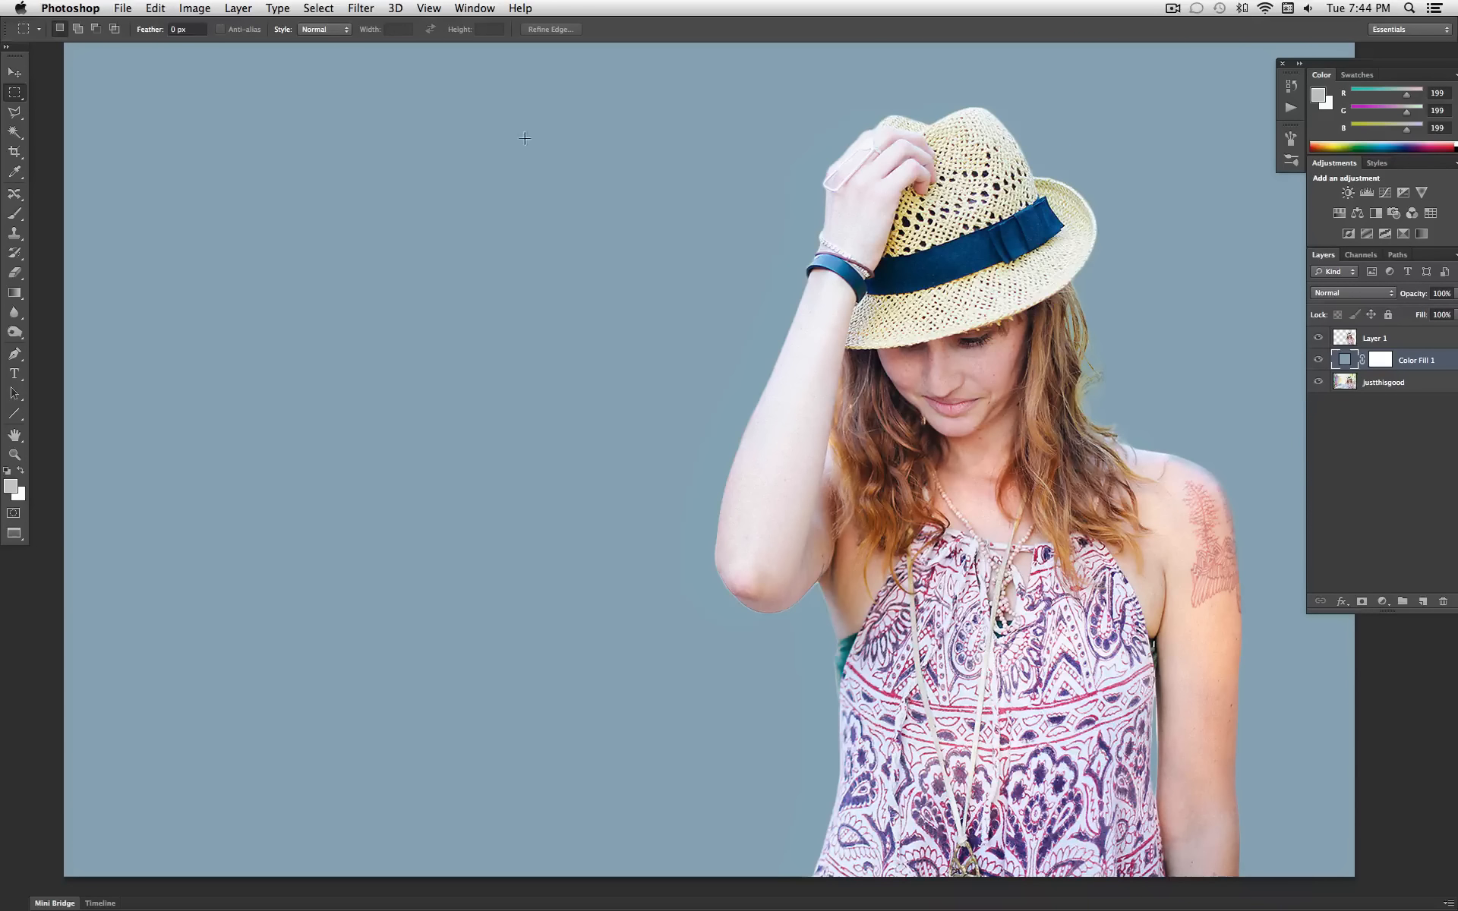
pyautogui.click(14, 353)
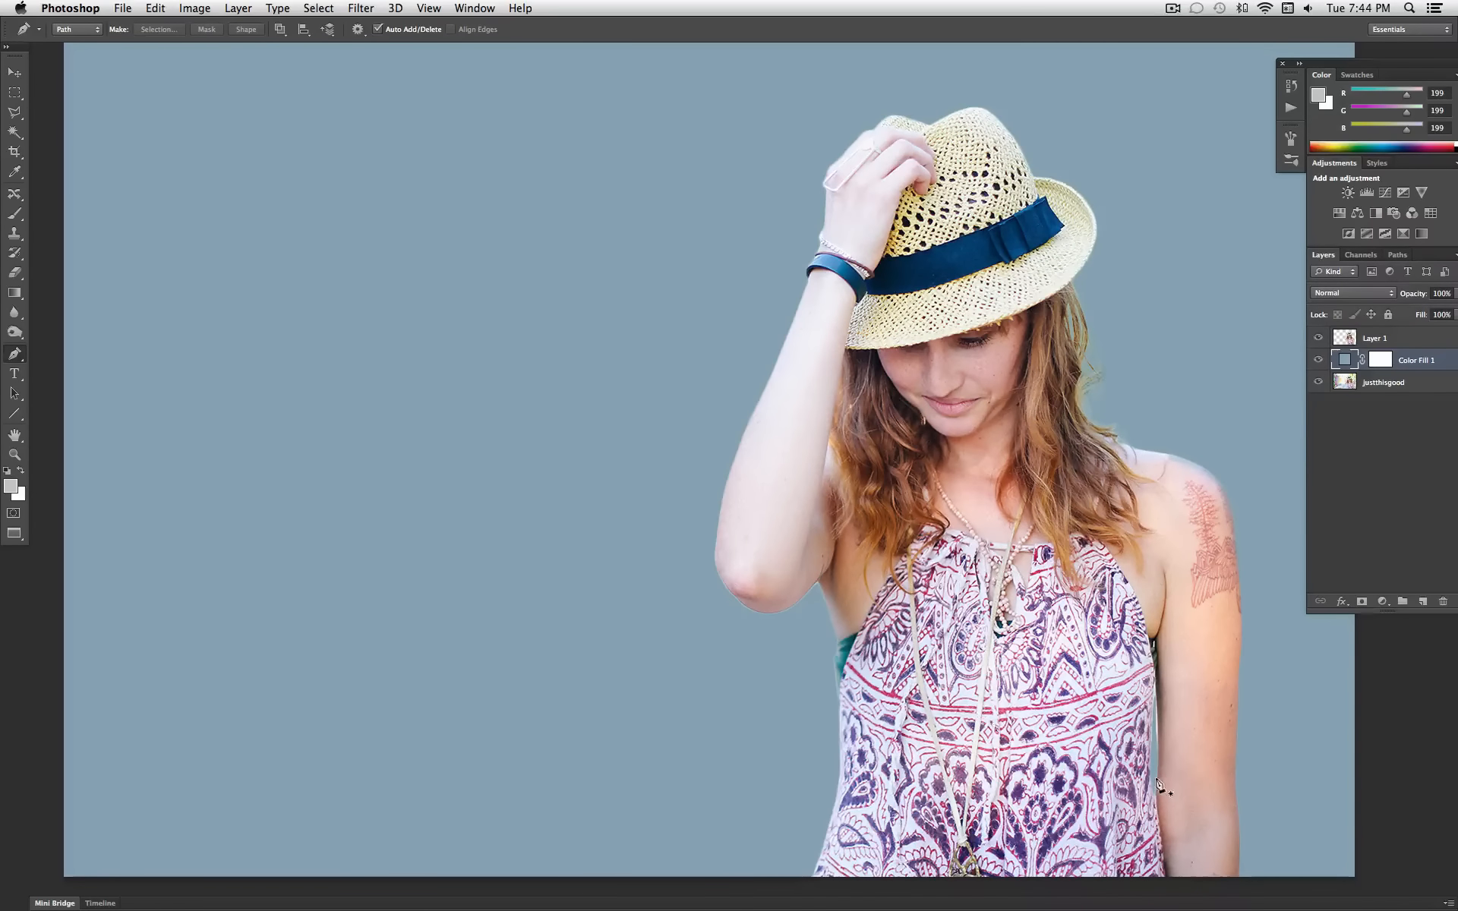